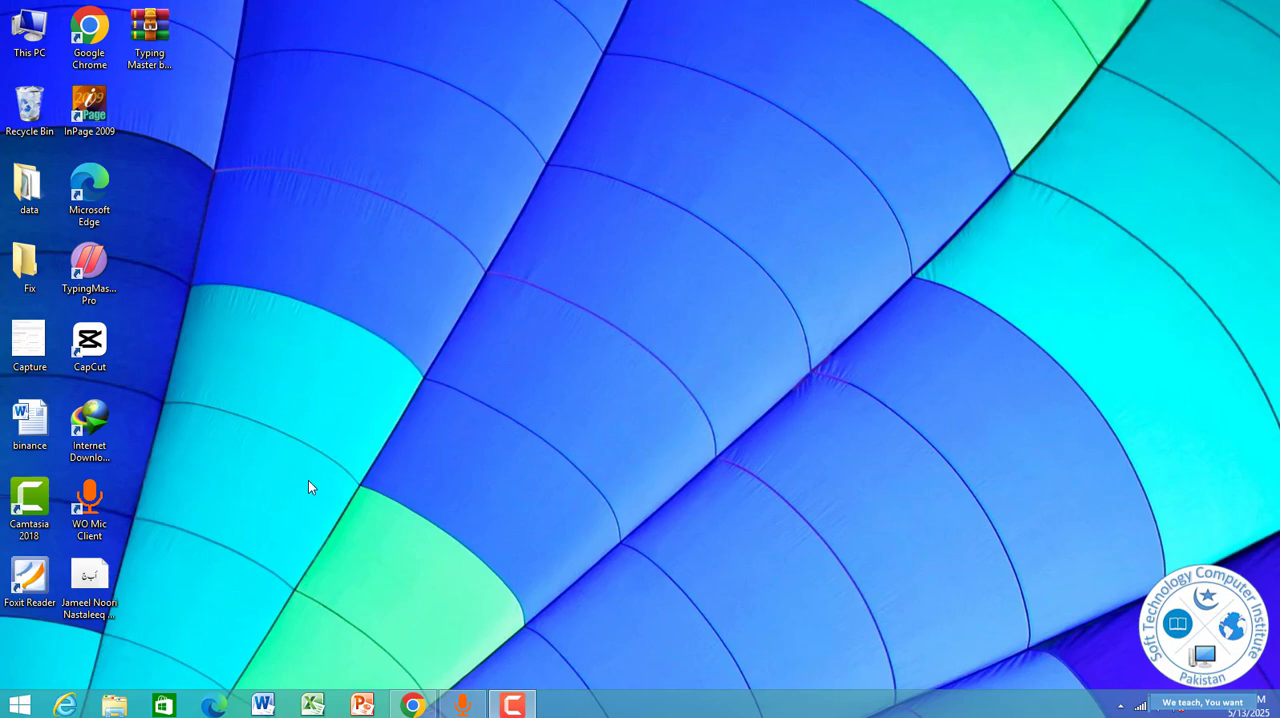
Search for paint from the Start screen and launch Paint.
left_click(20, 705)
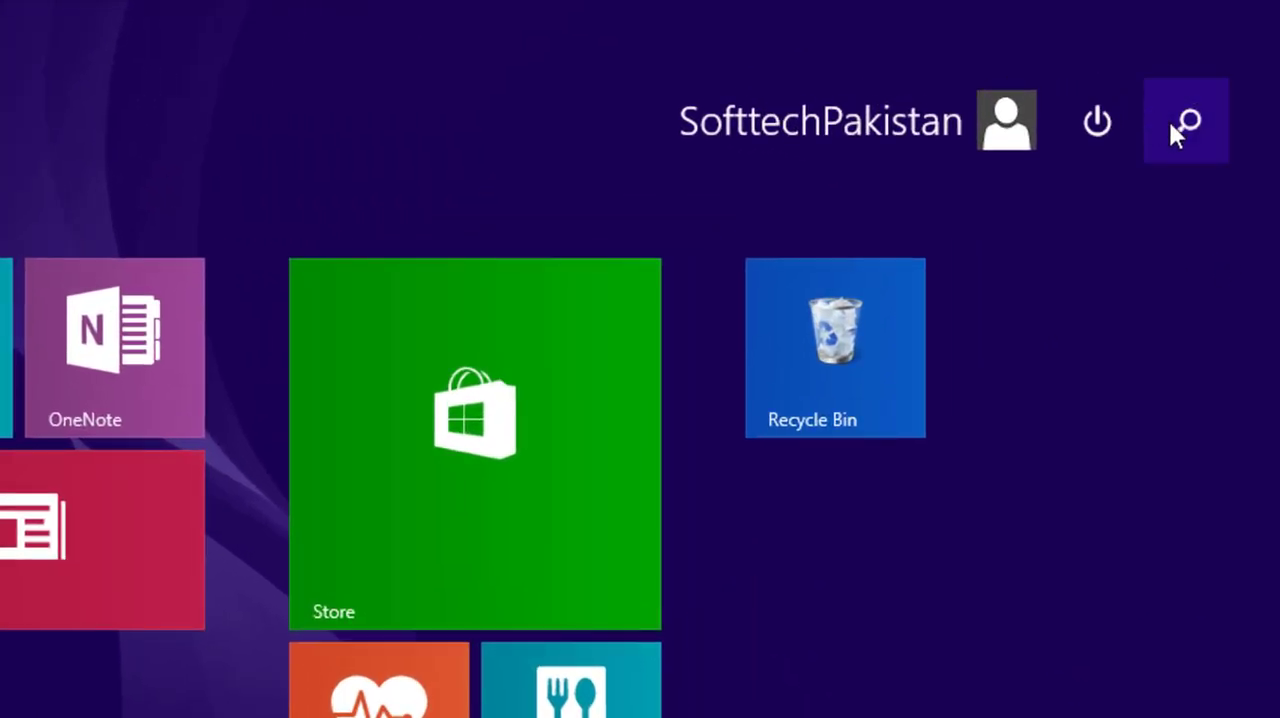
left_click(1227, 68)
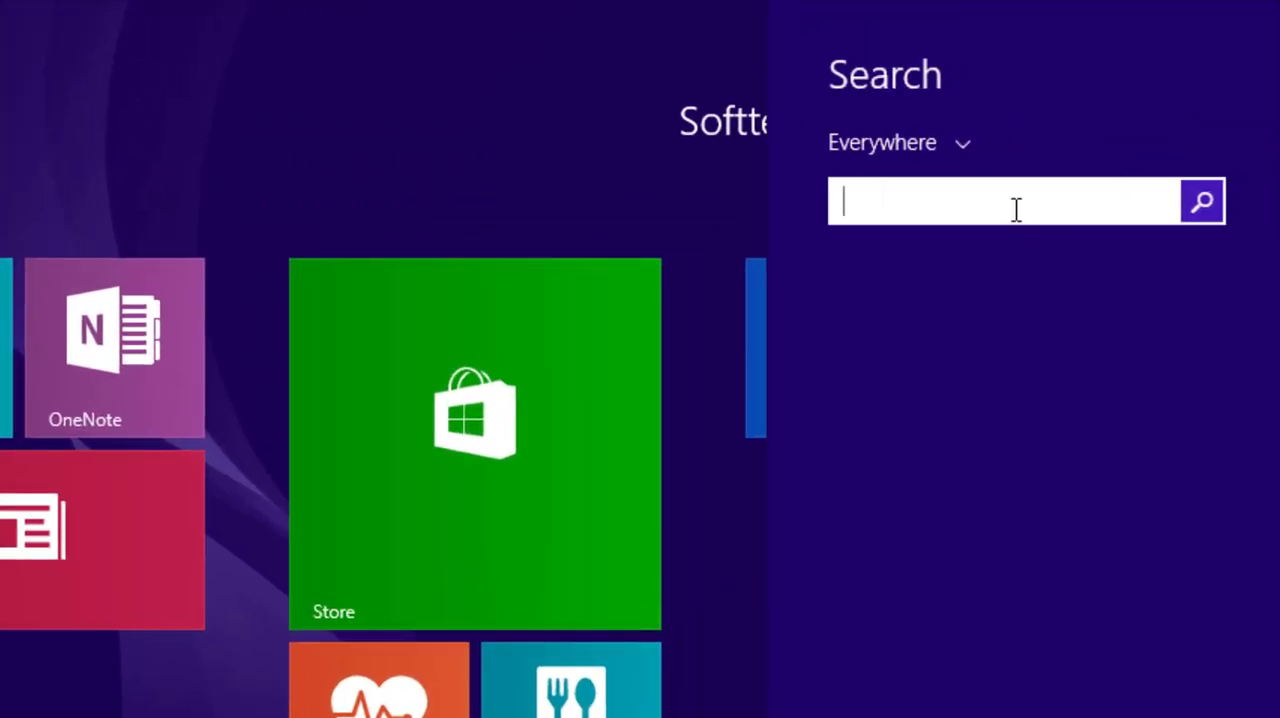
type("paint")
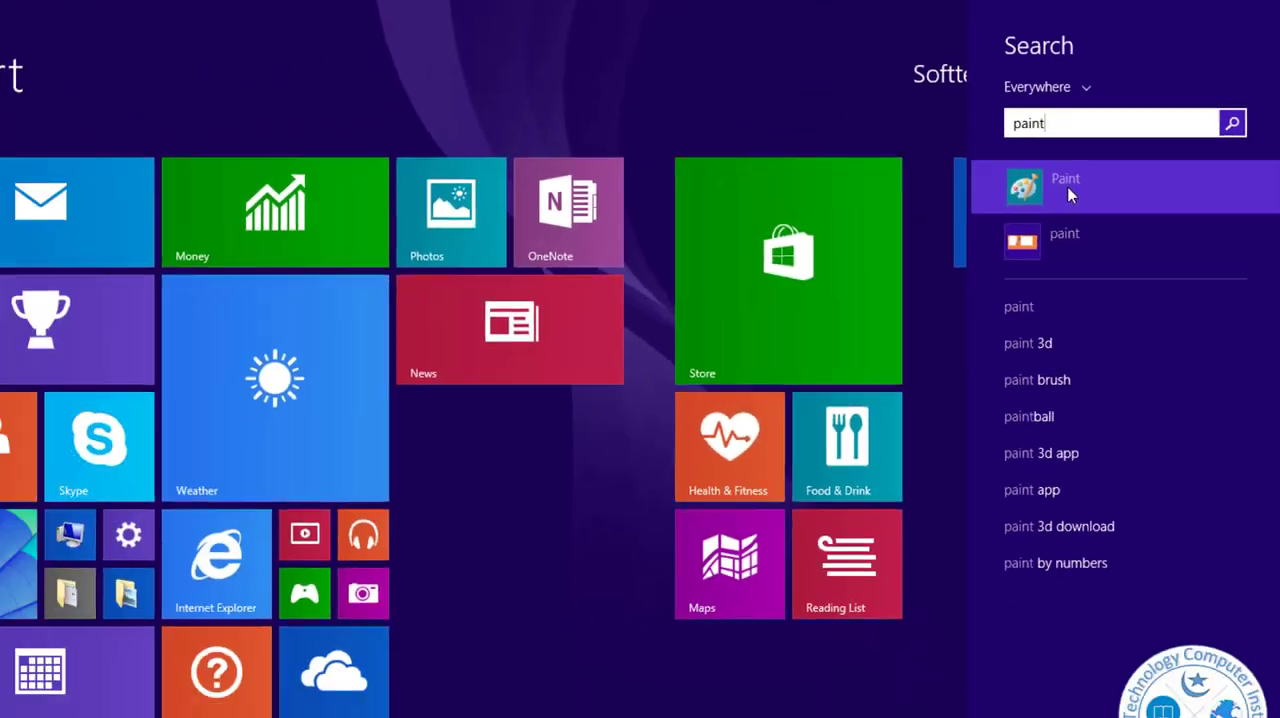
left_click(931, 303)
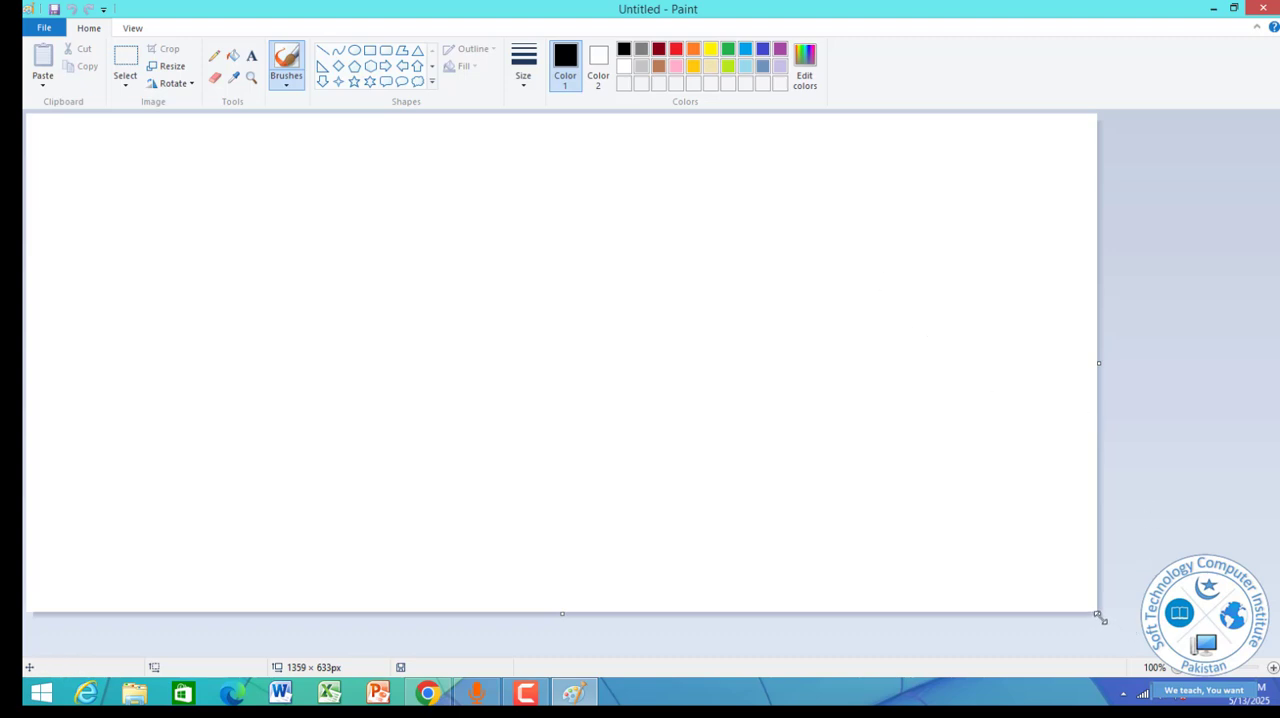
Resize the blank canvas freehand by its corner and edges to about 1227 × 600 px.
left_click_drag(1099, 616, 1138, 621)
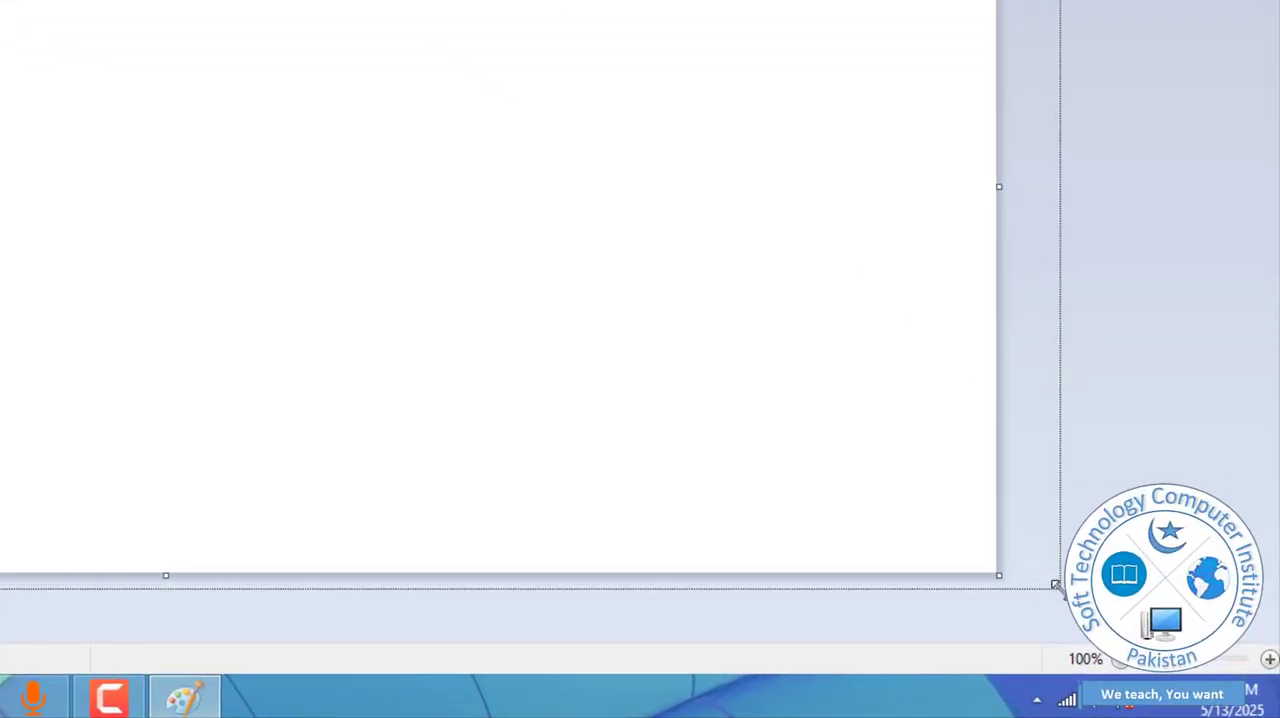
left_click_drag(1056, 585, 829, 502)
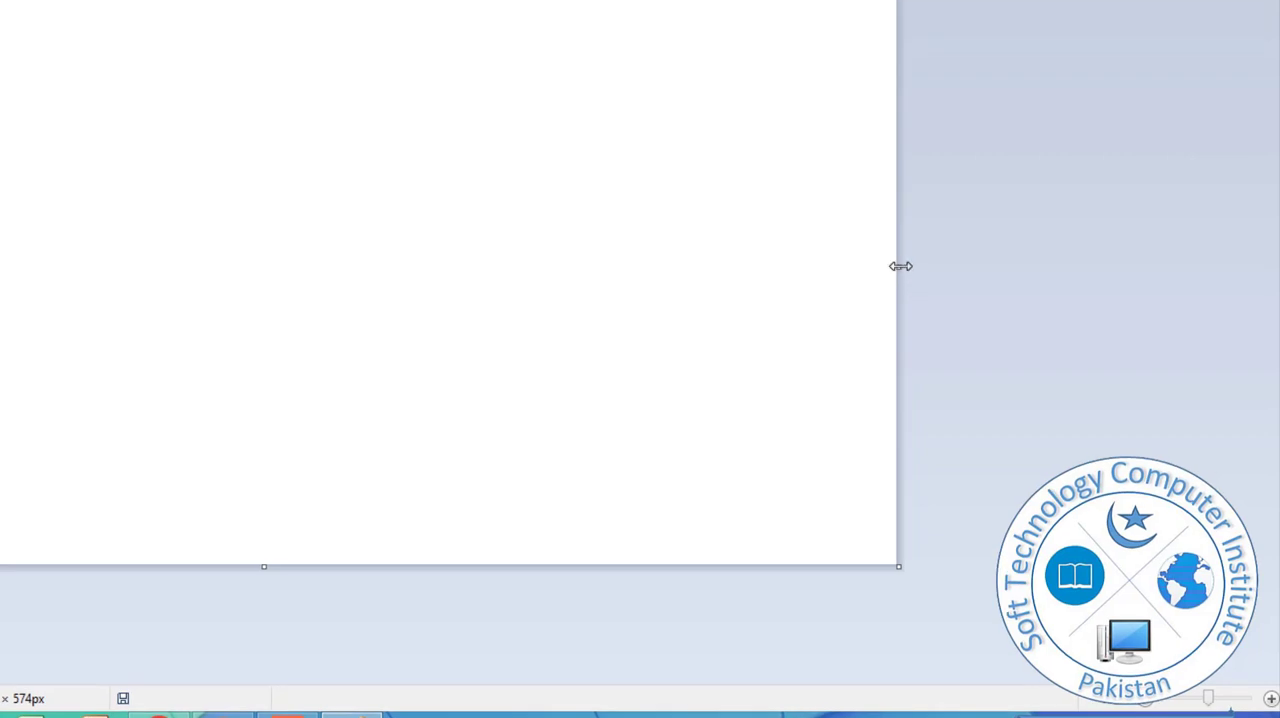
mouse_move(900, 266)
left_mouse_down()
mouse_move(987, 270)
mouse_move(910, 269)
left_mouse_up()
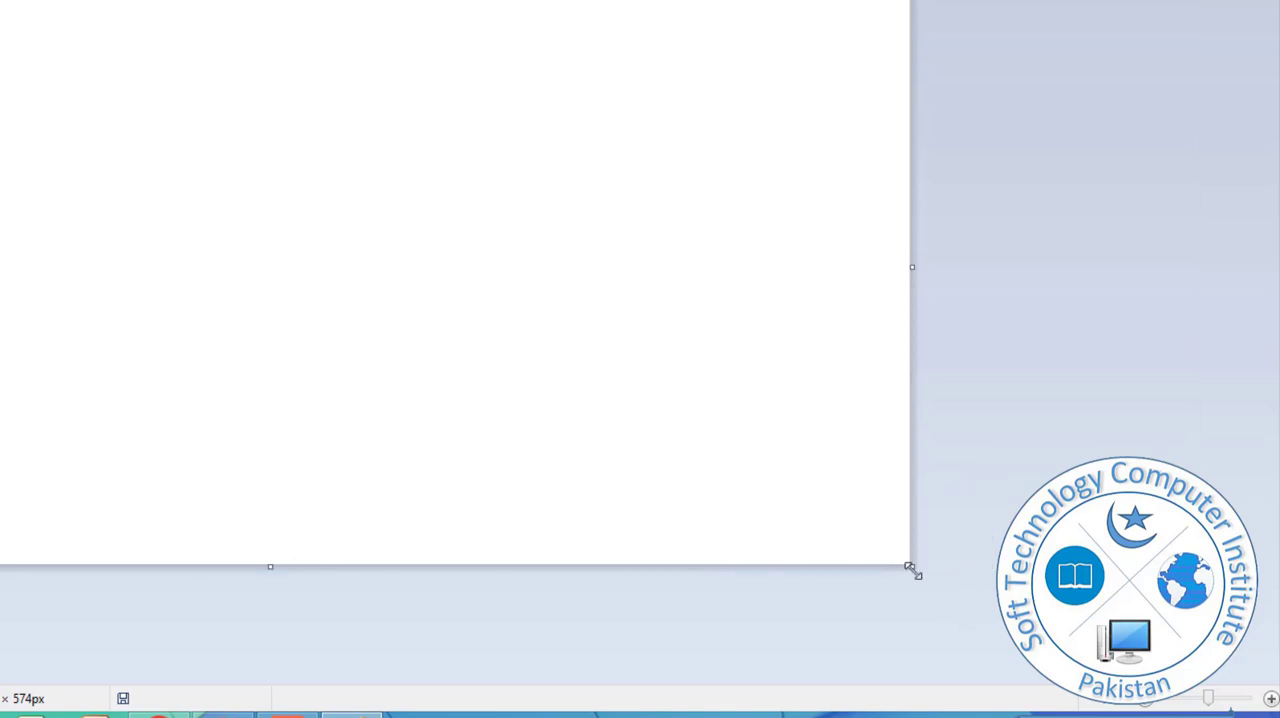
left_click_drag(912, 566, 996, 619)
left_click_drag(931, 583, 904, 567)
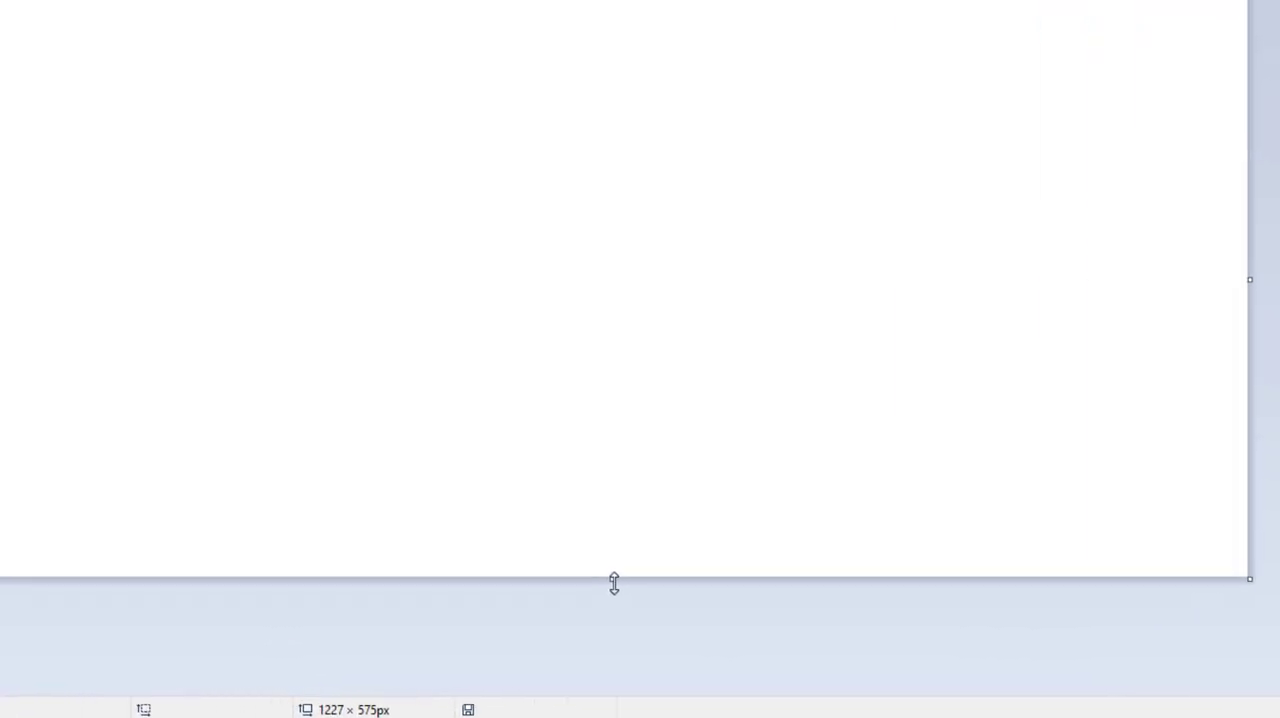
mouse_move(644, 584)
left_mouse_down()
mouse_move(643, 626)
mouse_move(642, 605)
left_mouse_up()
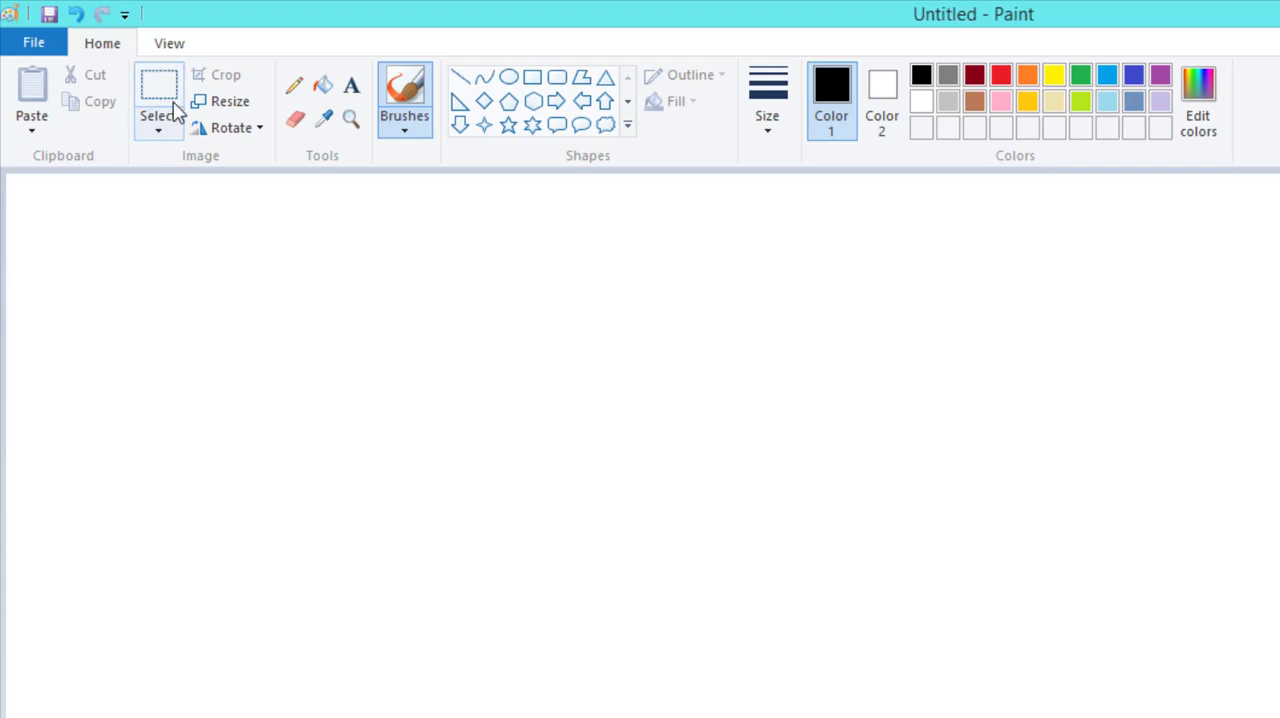
left_click(182, 50)
left_click(103, 47)
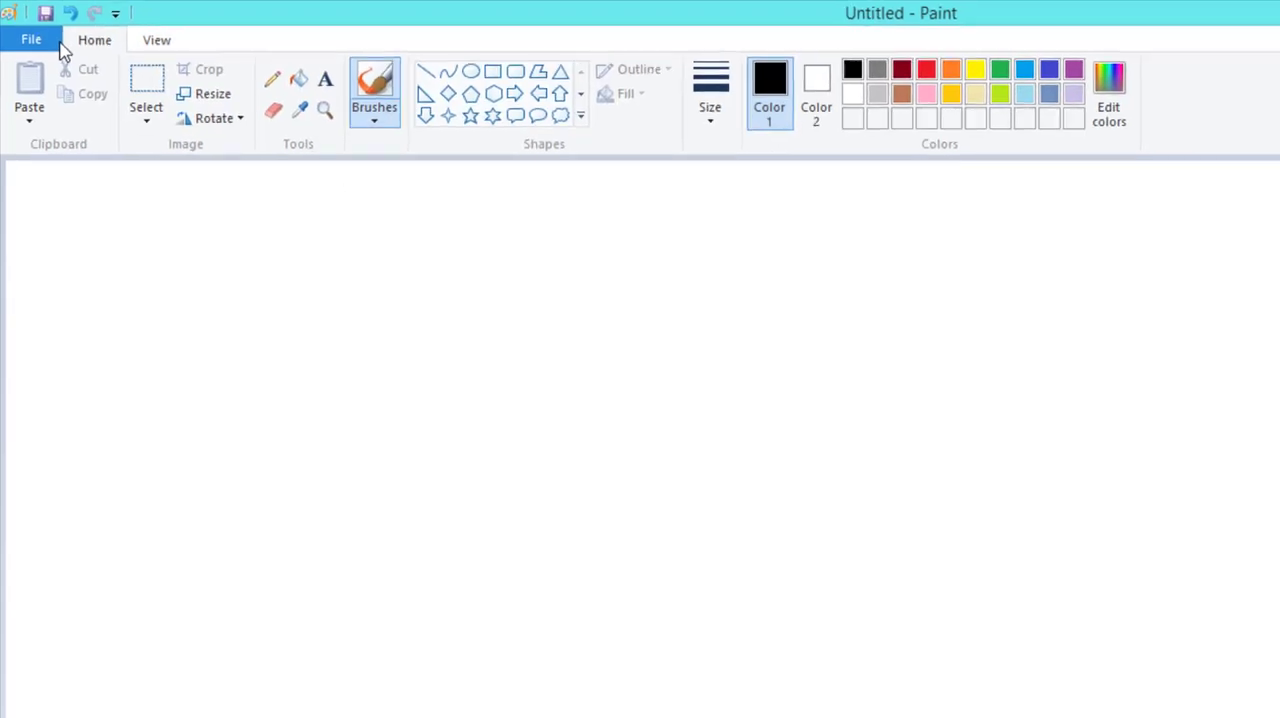
left_click(58, 47)
left_click(25, 30)
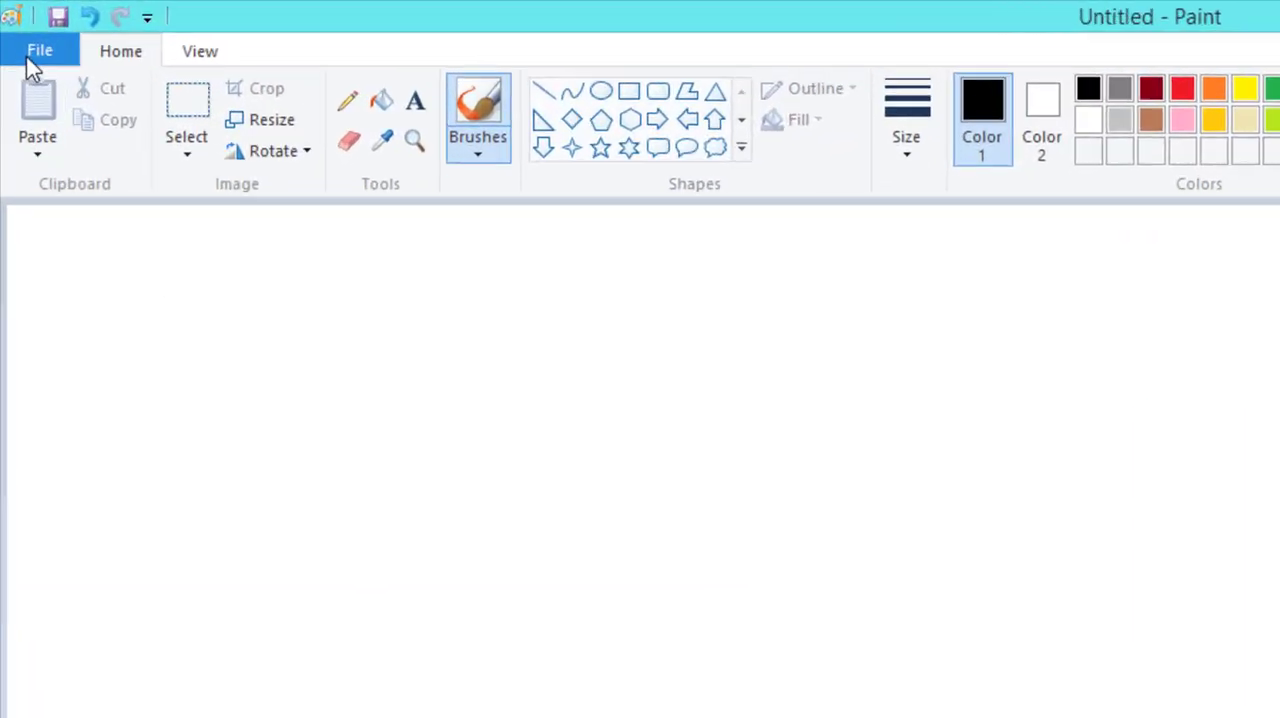
left_click(22, 28)
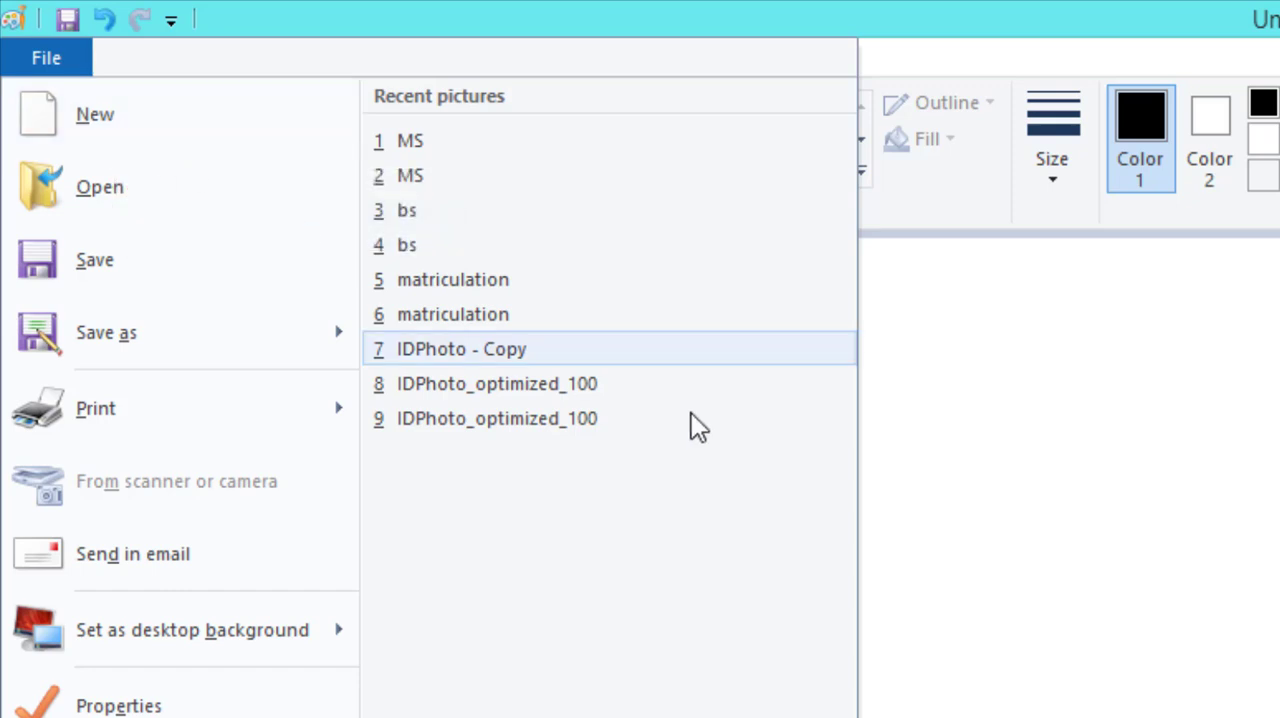
left_click(1078, 498)
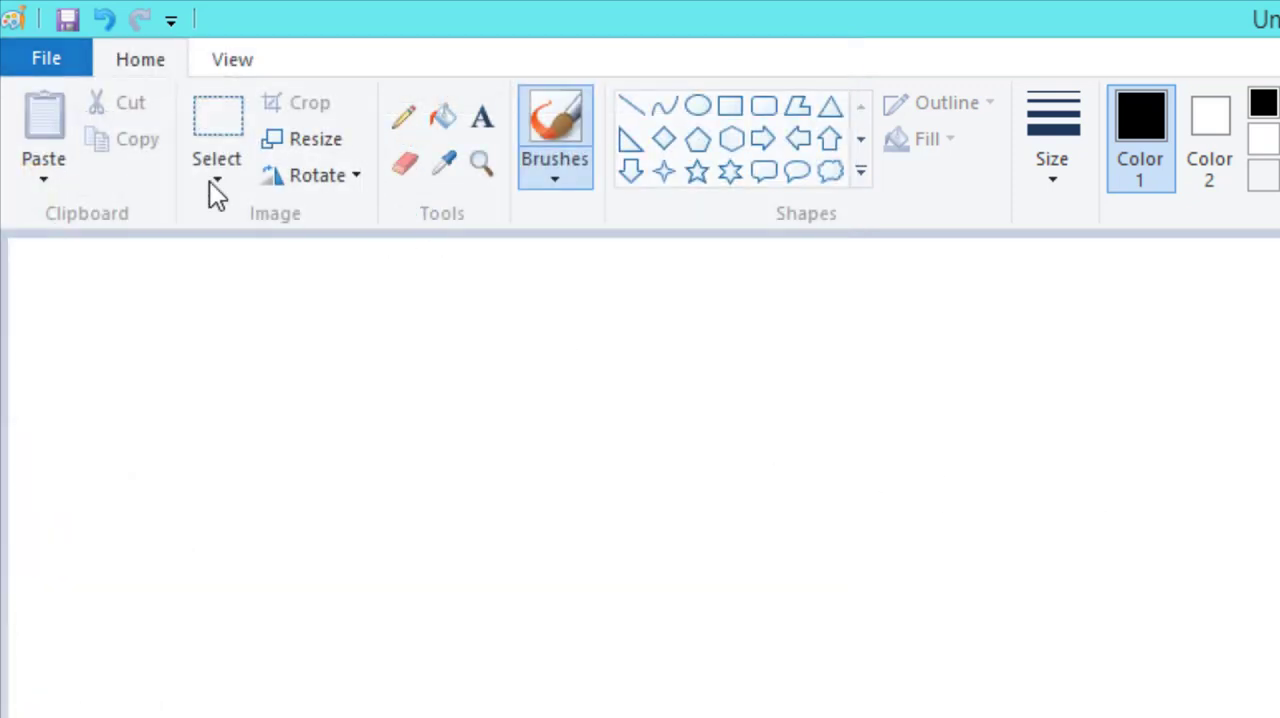
left_click(55, 60)
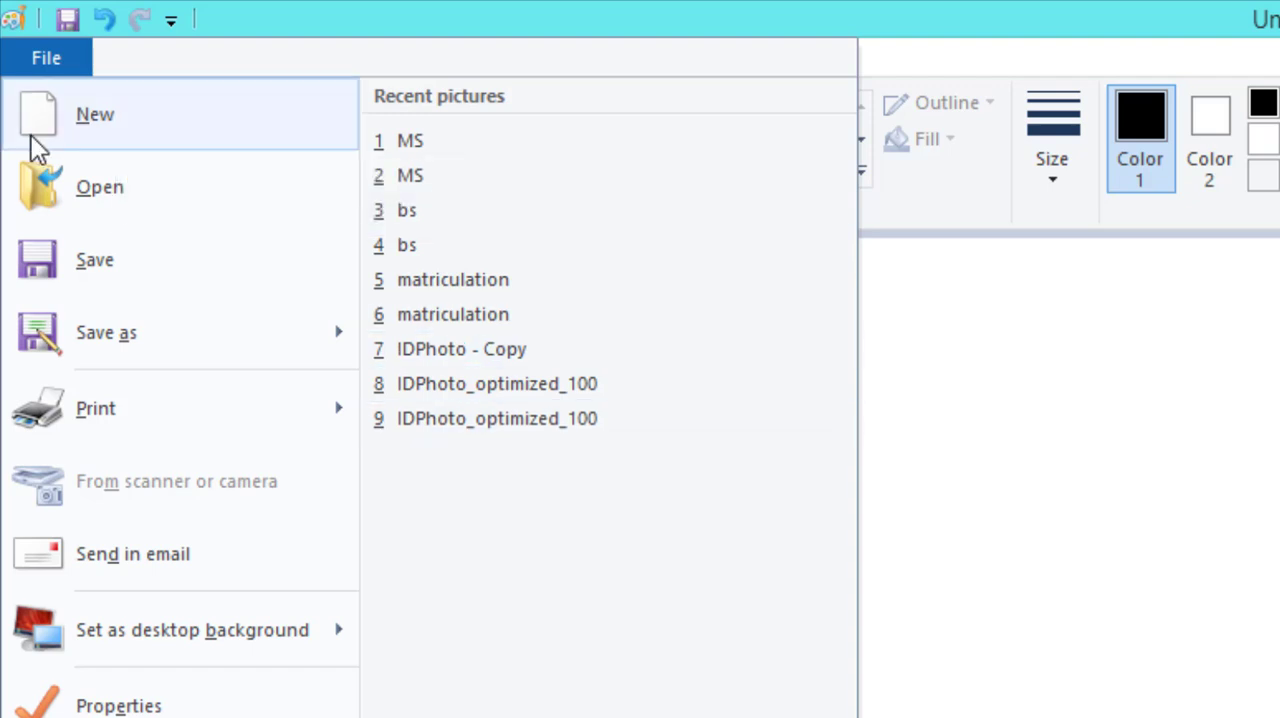
left_click(1045, 425)
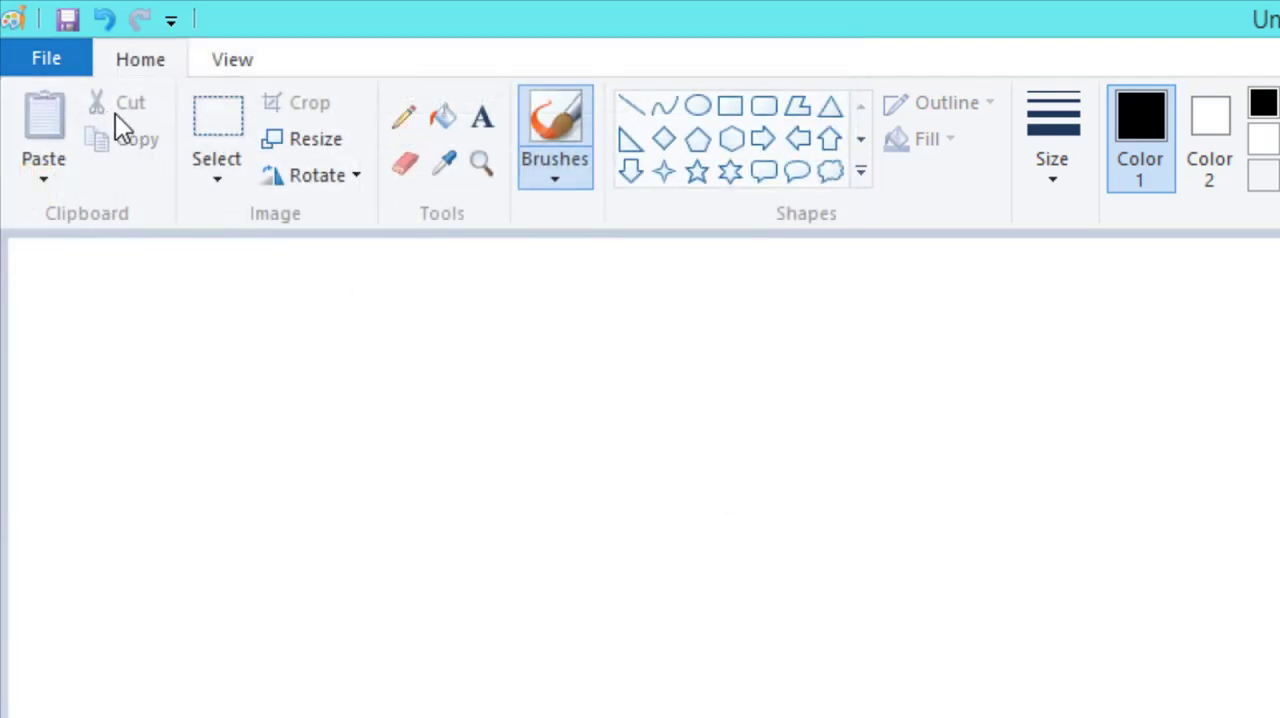
Open the picture WhatsApp Image 2025-04-19 at 5.59.56 PM from the Downloads folder, discarding the changes to the untitled canvas.
left_click(59, 62)
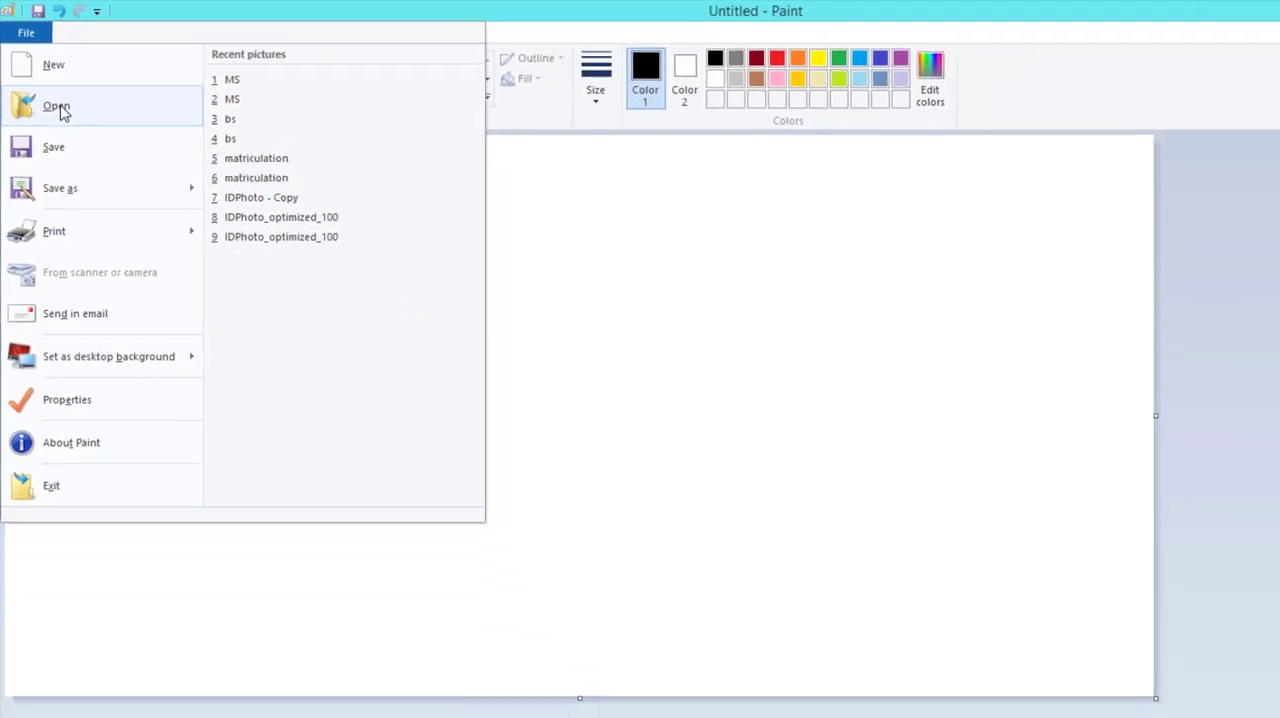
left_click(63, 106)
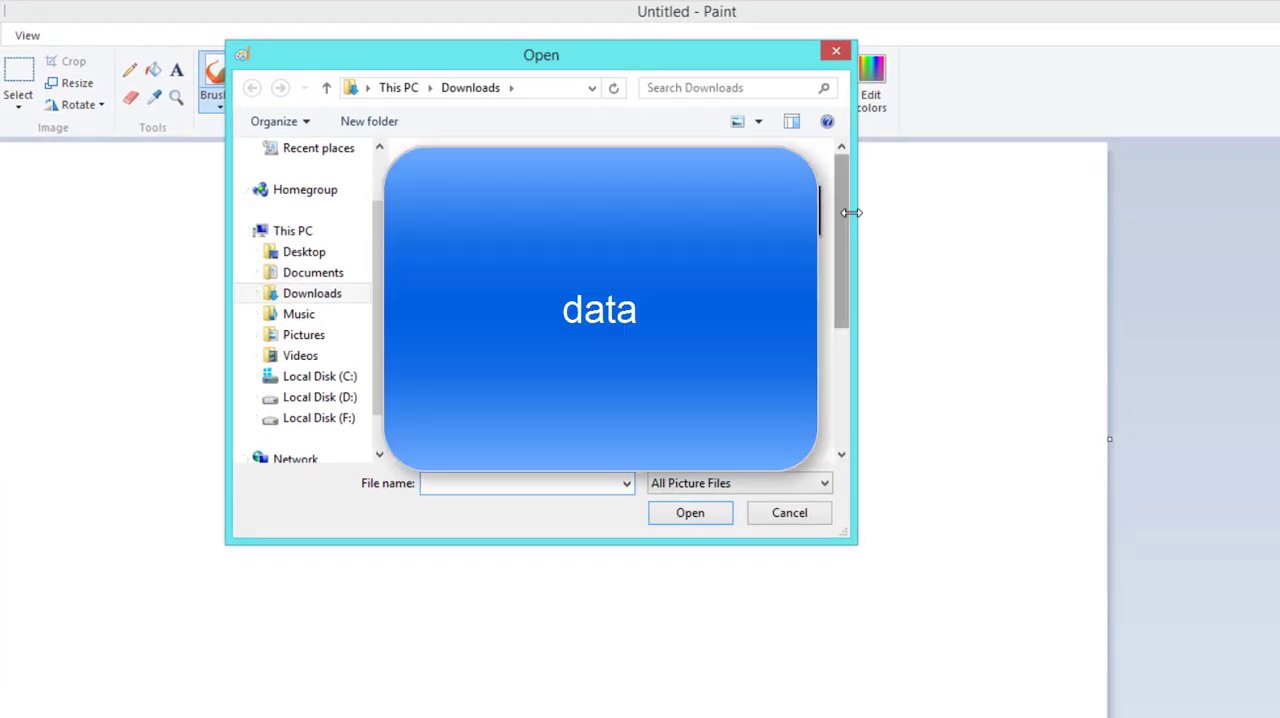
scroll(848, 240, "down", 3)
scroll(850, 255, "up", 2)
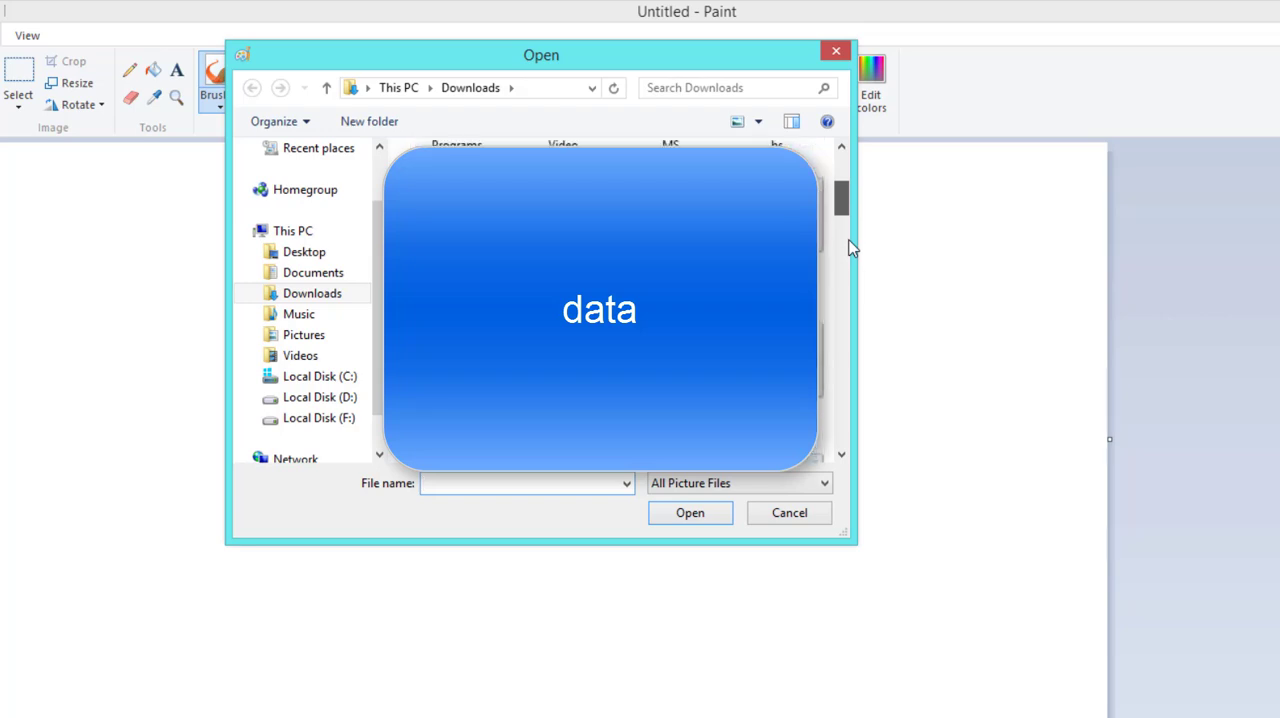
scroll(850, 235, "up", 2)
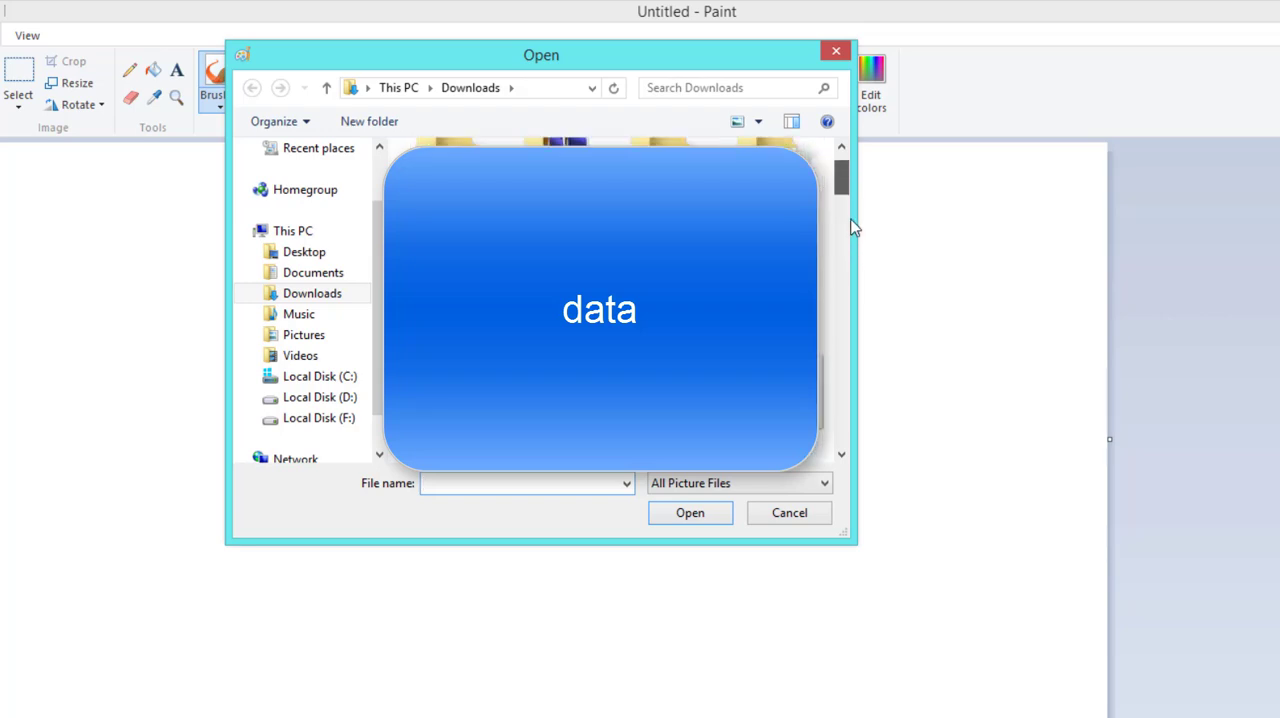
scroll(854, 245, "down", 3)
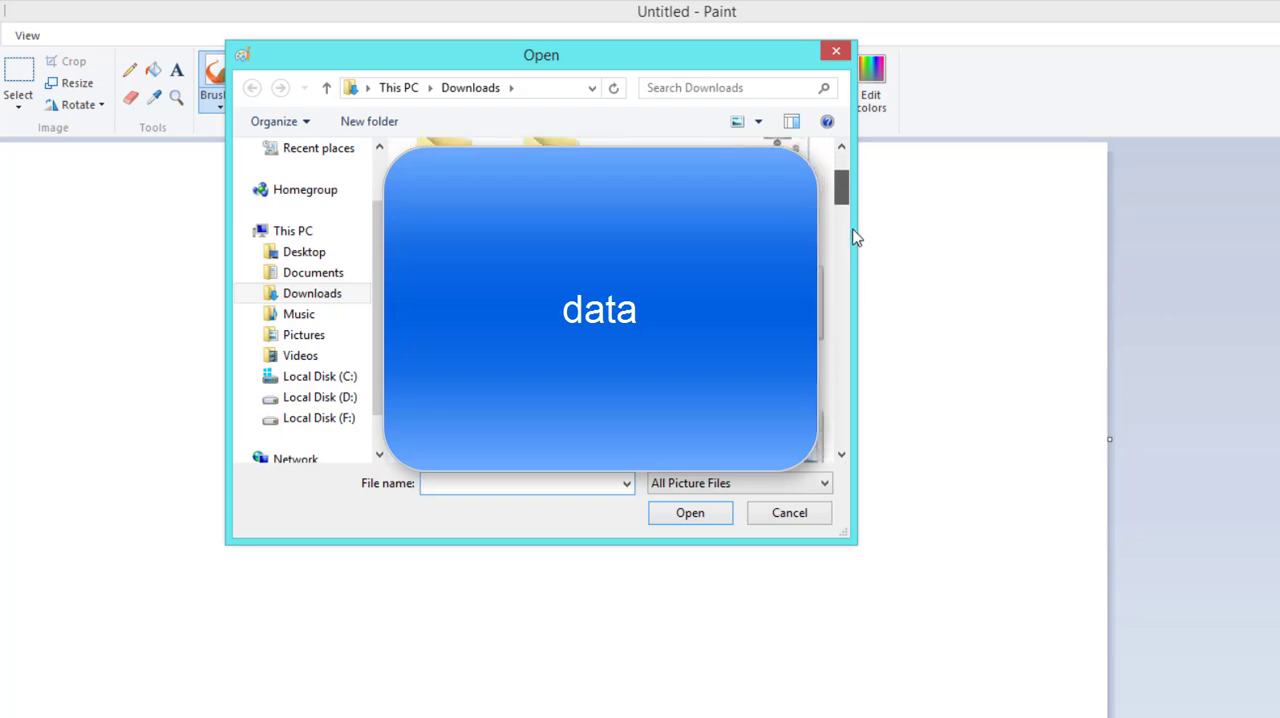
scroll(852, 268, "down", 3)
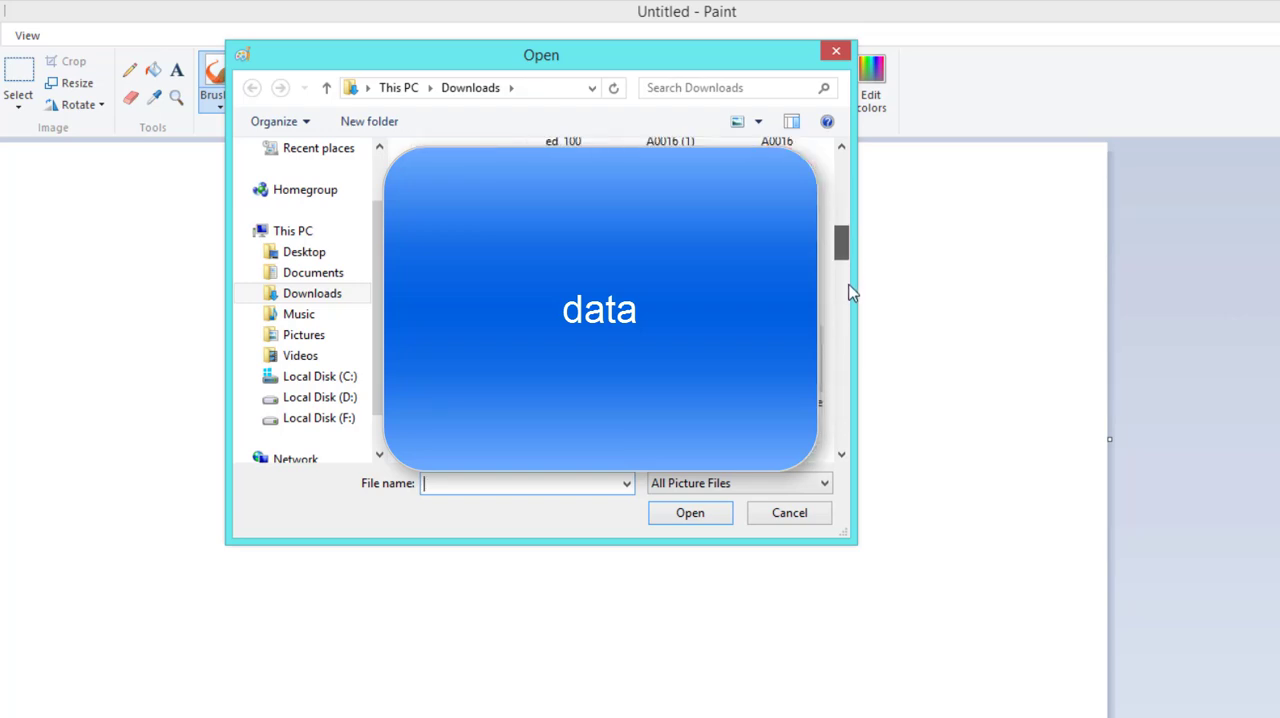
left_click_drag(848, 285, 848, 287)
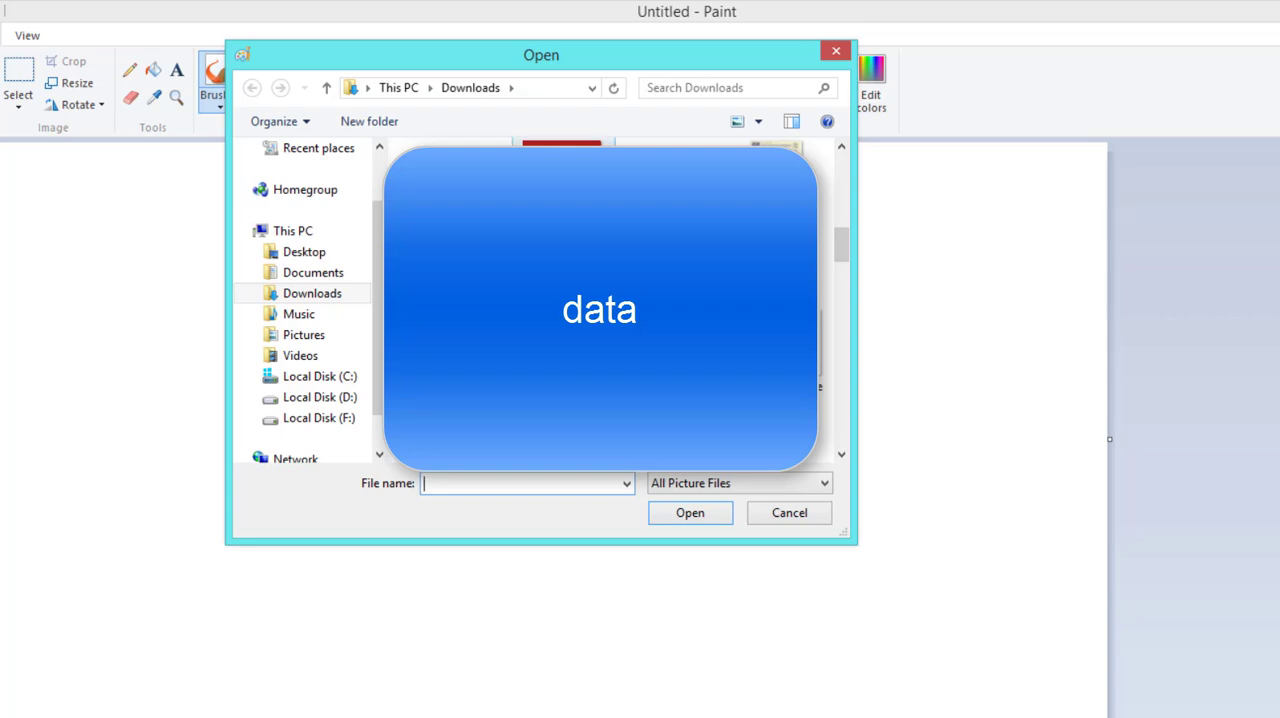
left_click(563, 190)
left_click(711, 516)
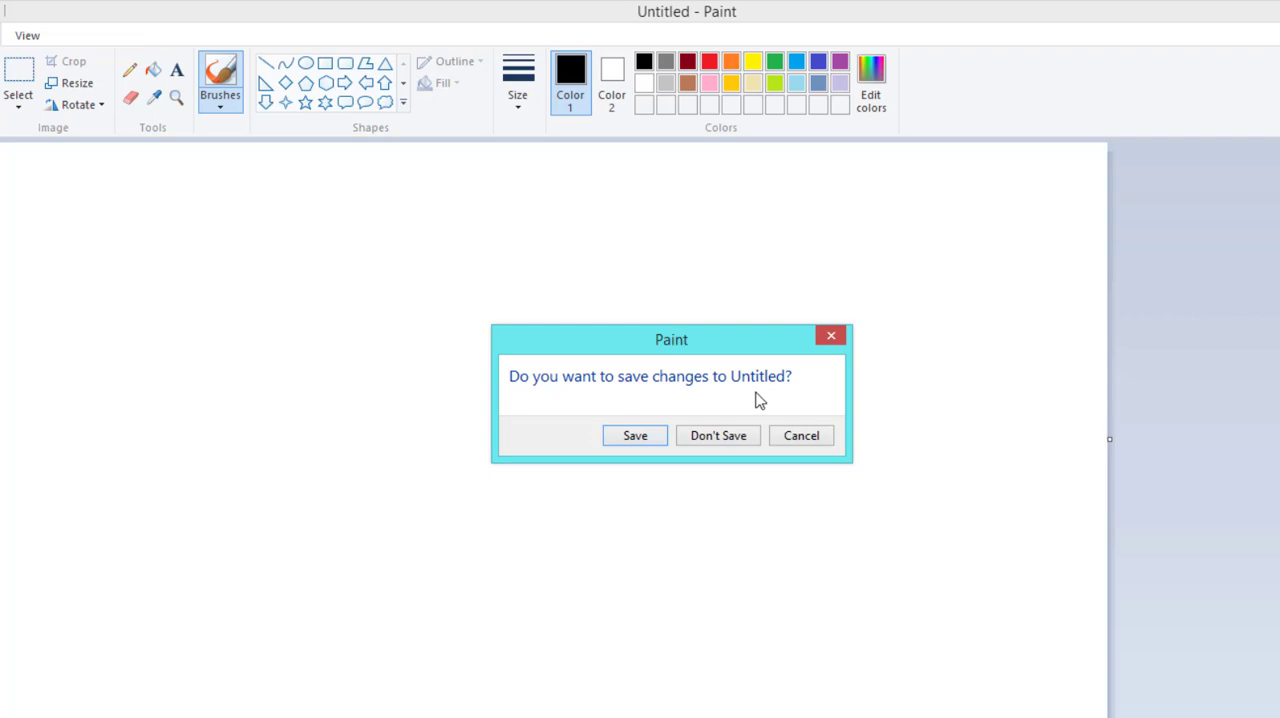
left_click(712, 439)
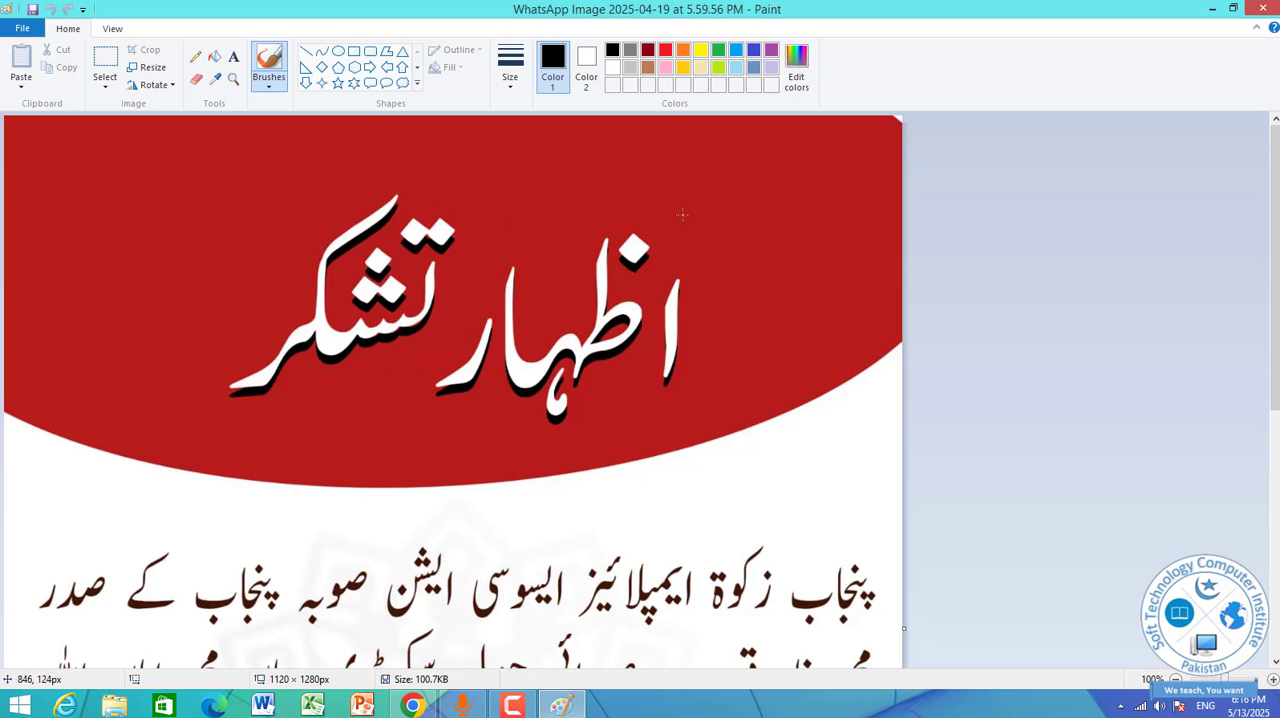
Brush several overlapping freehand black loops around the white Urdu heading on the red banner and save the picture.
left_click_drag(584, 181, 316, 175)
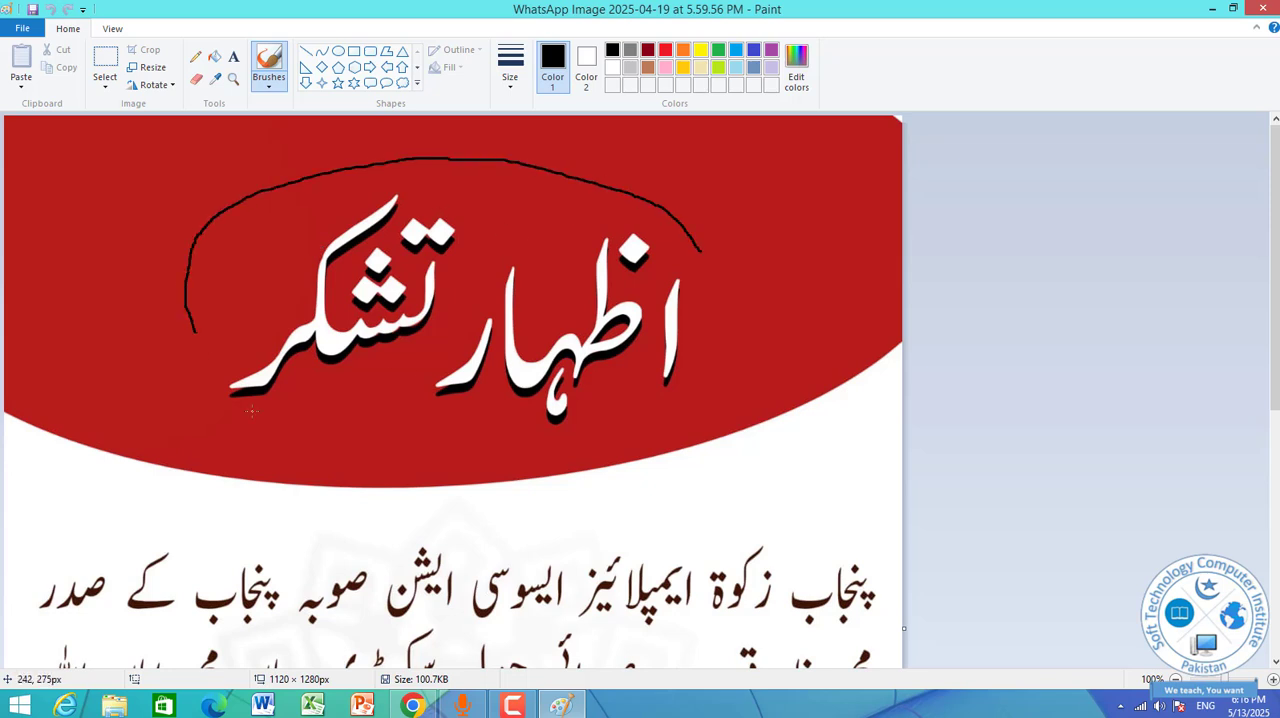
mouse_move(252, 410)
left_mouse_down()
mouse_move(319, 477)
mouse_move(465, 500)
mouse_move(653, 490)
mouse_move(779, 395)
left_mouse_up()
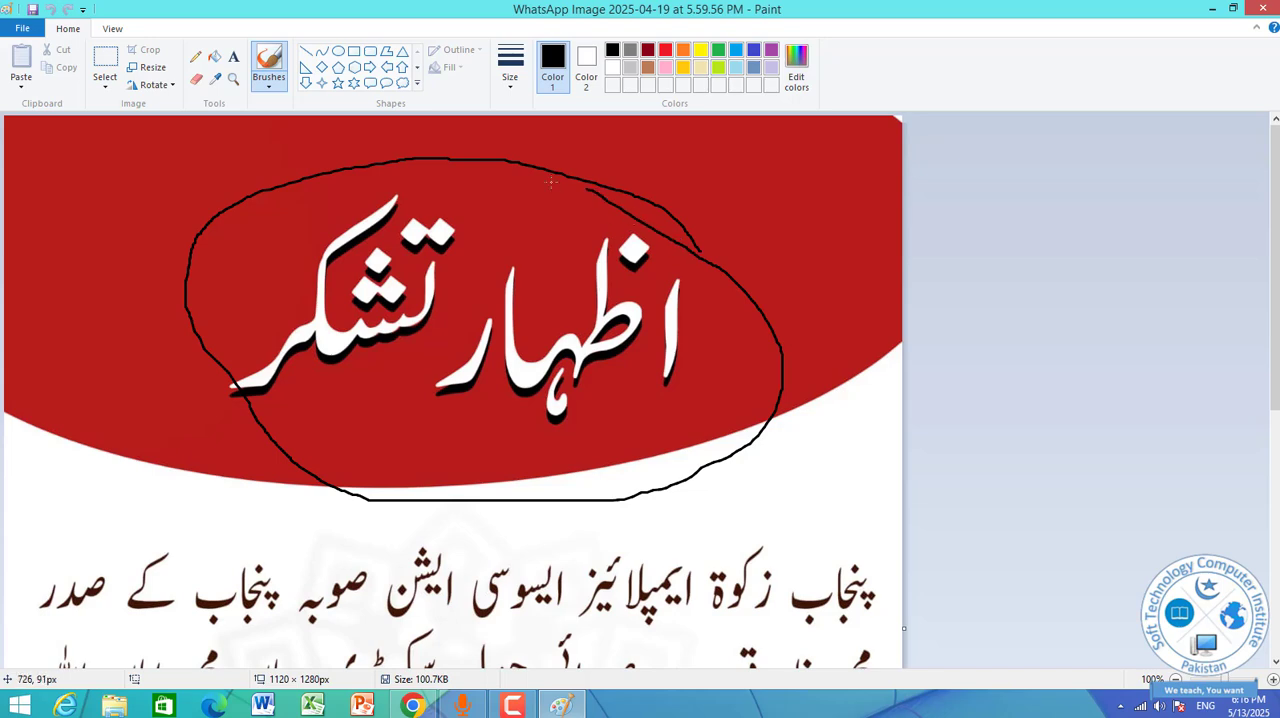
mouse_move(551, 181)
left_mouse_down()
mouse_move(212, 200)
mouse_move(153, 281)
mouse_move(224, 446)
mouse_move(370, 542)
mouse_move(548, 527)
mouse_move(819, 383)
left_mouse_up()
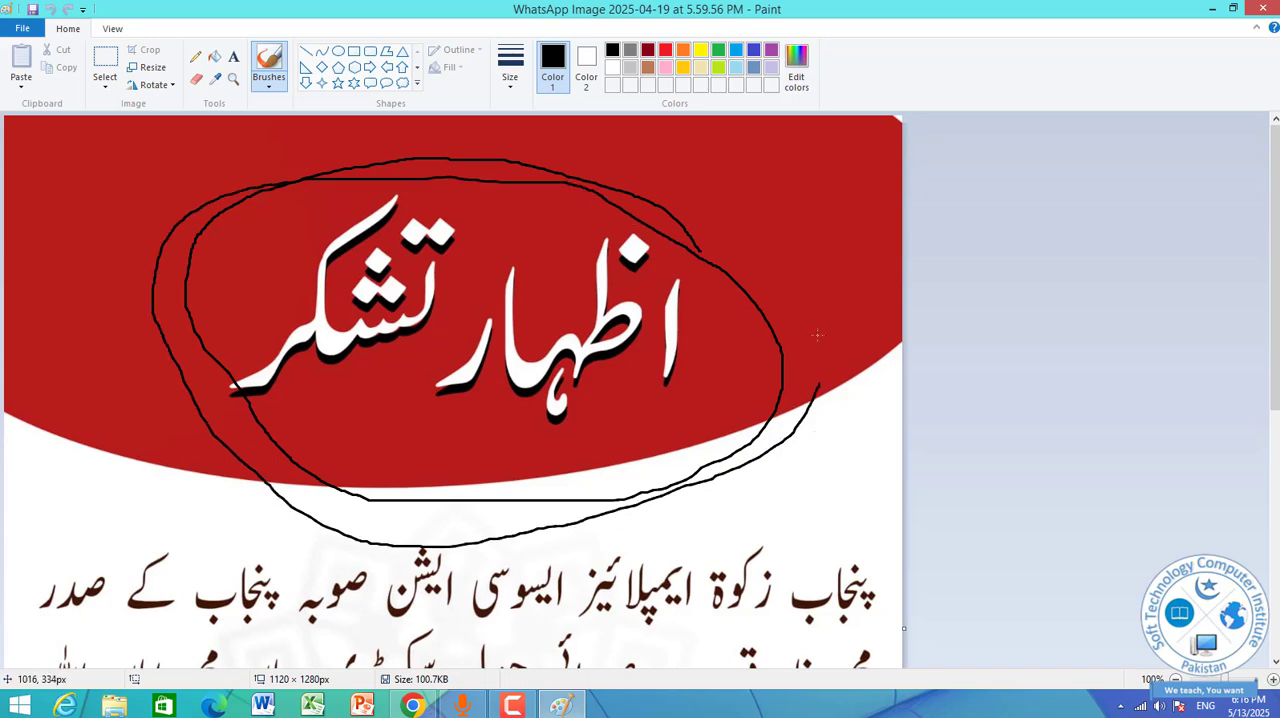
mouse_move(817, 335)
left_mouse_down()
mouse_move(462, 189)
mouse_move(163, 240)
mouse_move(392, 538)
mouse_move(772, 379)
mouse_move(680, 216)
mouse_move(405, 180)
mouse_move(195, 254)
mouse_move(397, 525)
mouse_move(471, 524)
left_mouse_up()
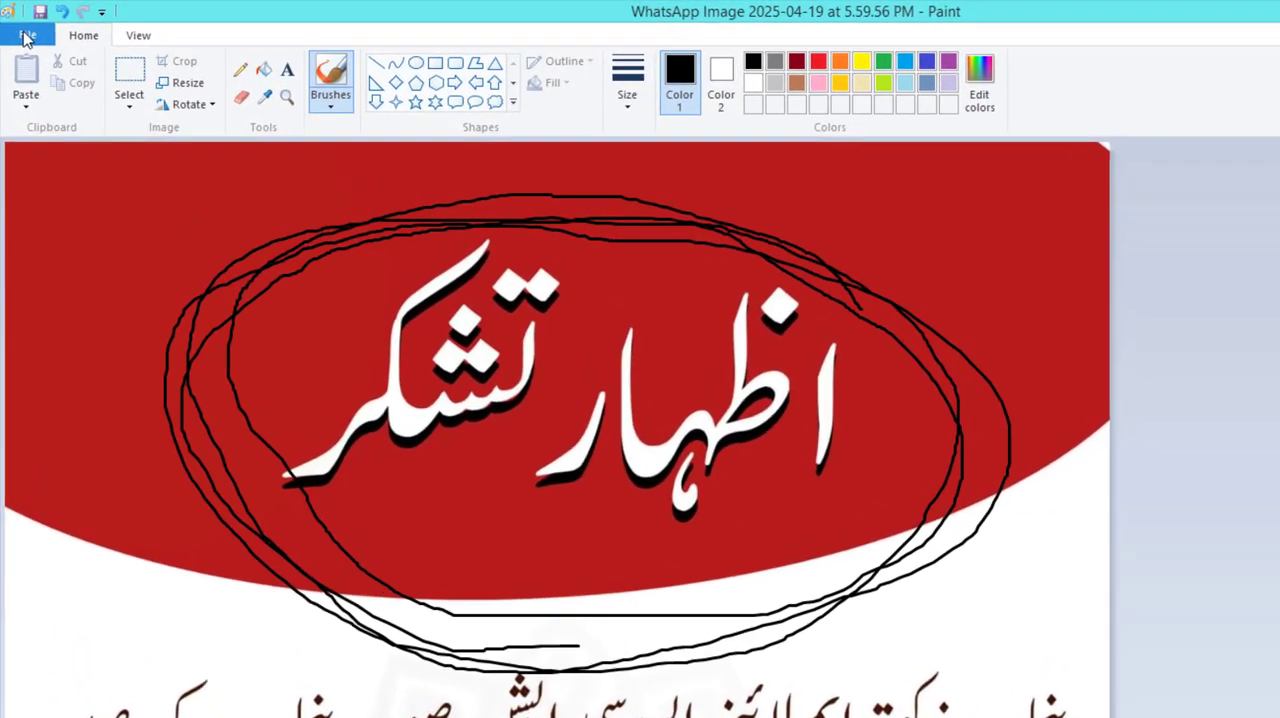
left_click(20, 29)
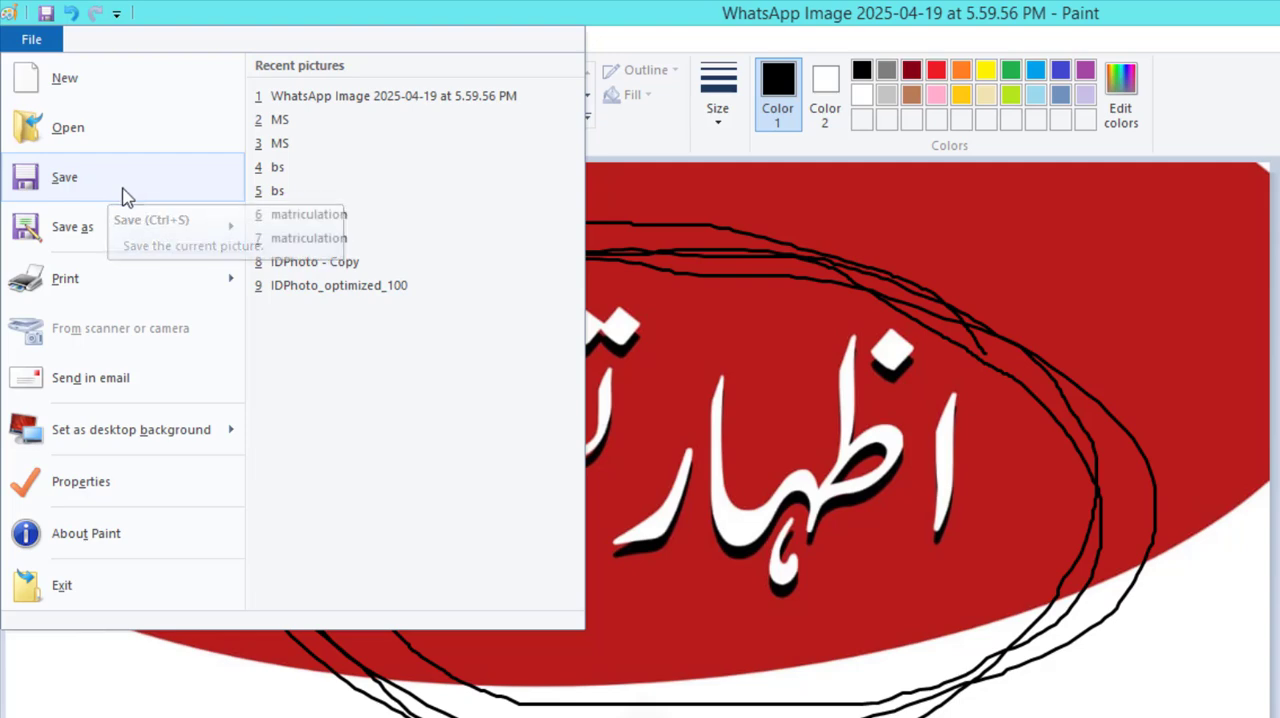
left_click(85, 188)
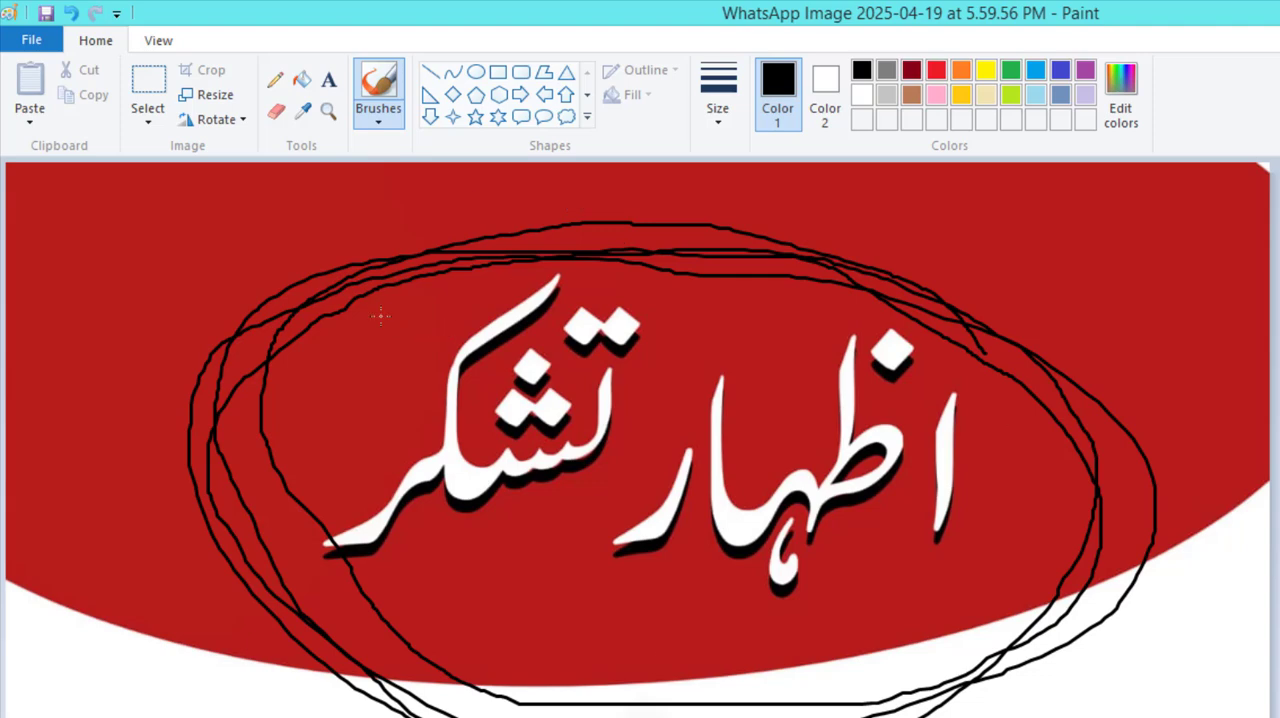
Review the Save as formats and the Print and desktop background options, and view the Image Properties without applying changes.
left_click(33, 40)
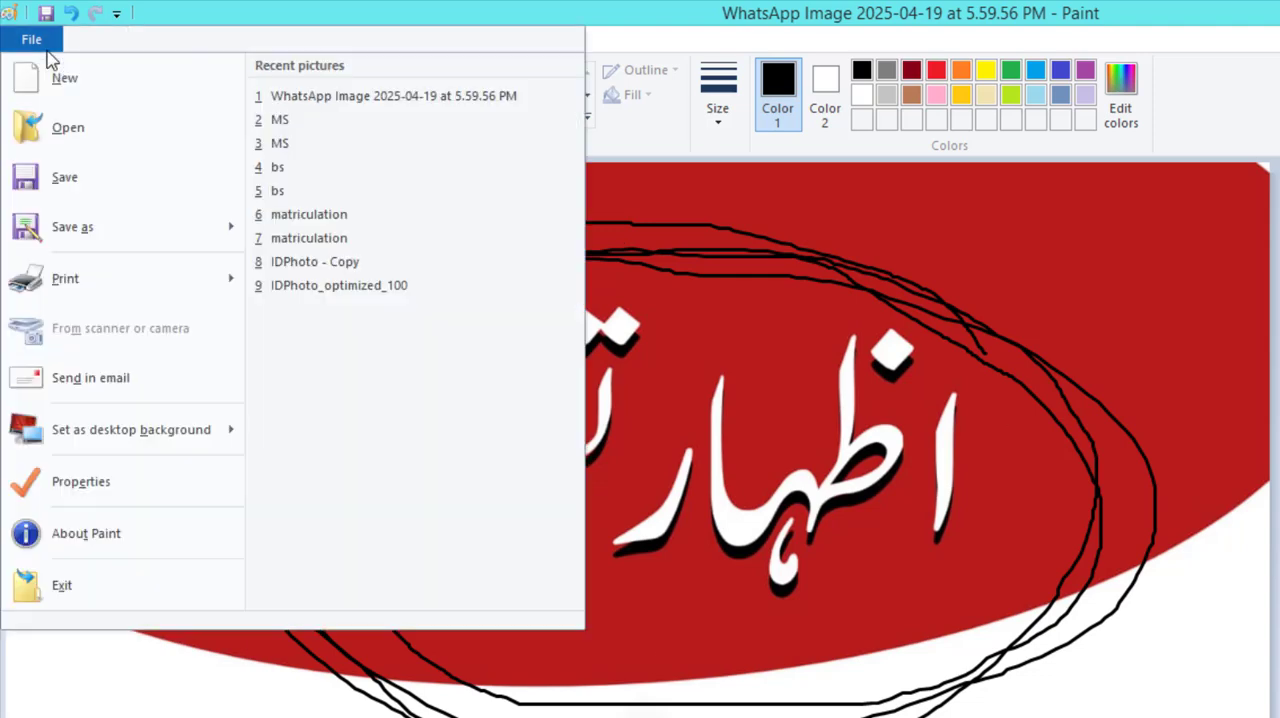
mouse_move(152, 246)
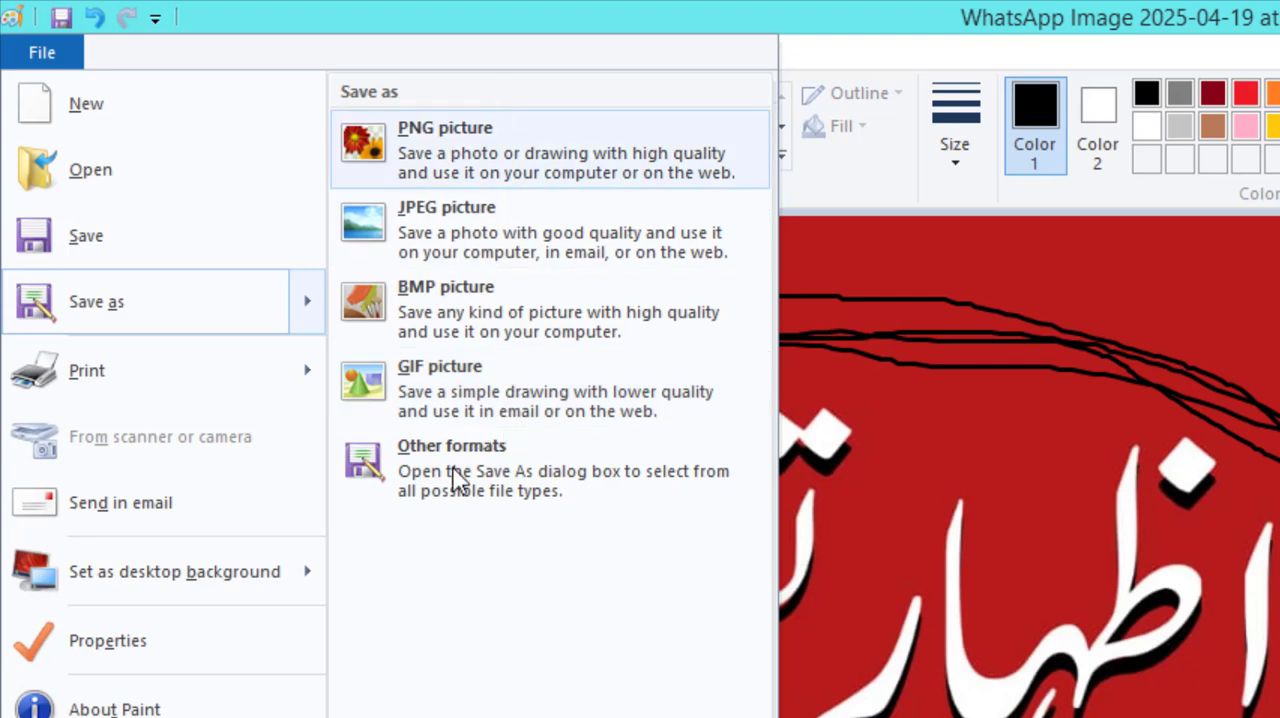
mouse_move(171, 388)
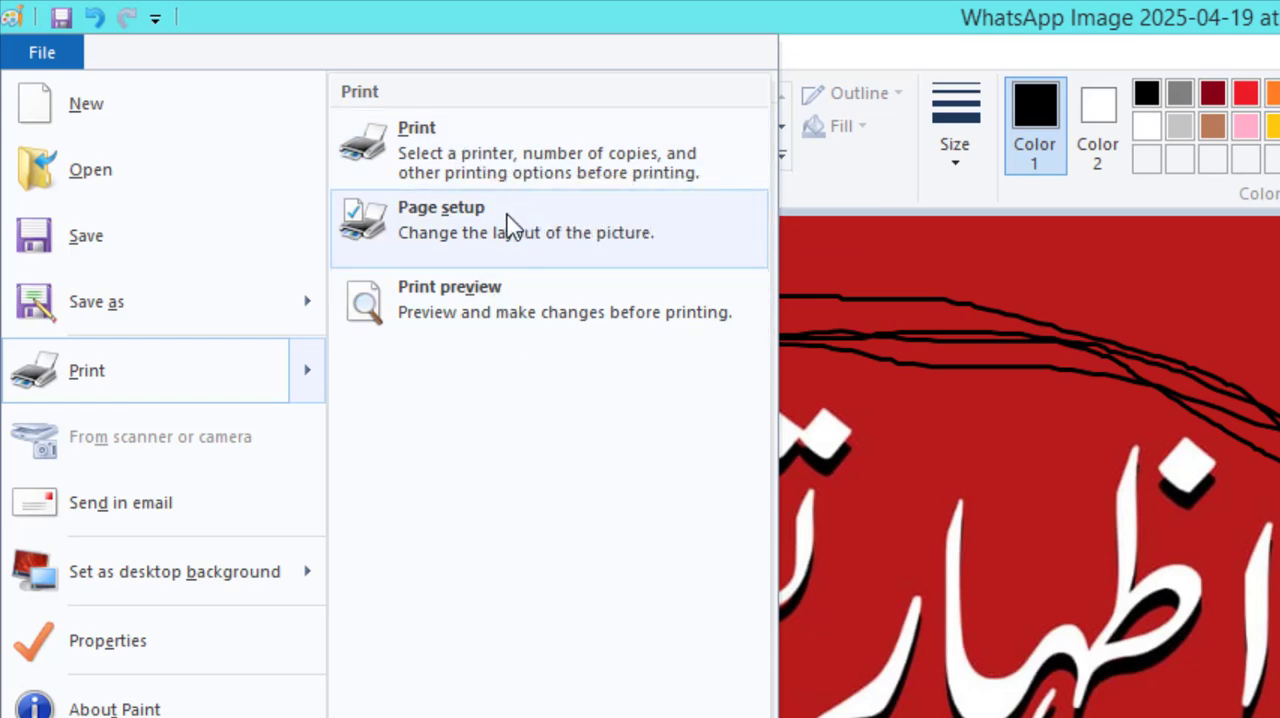
mouse_move(171, 566)
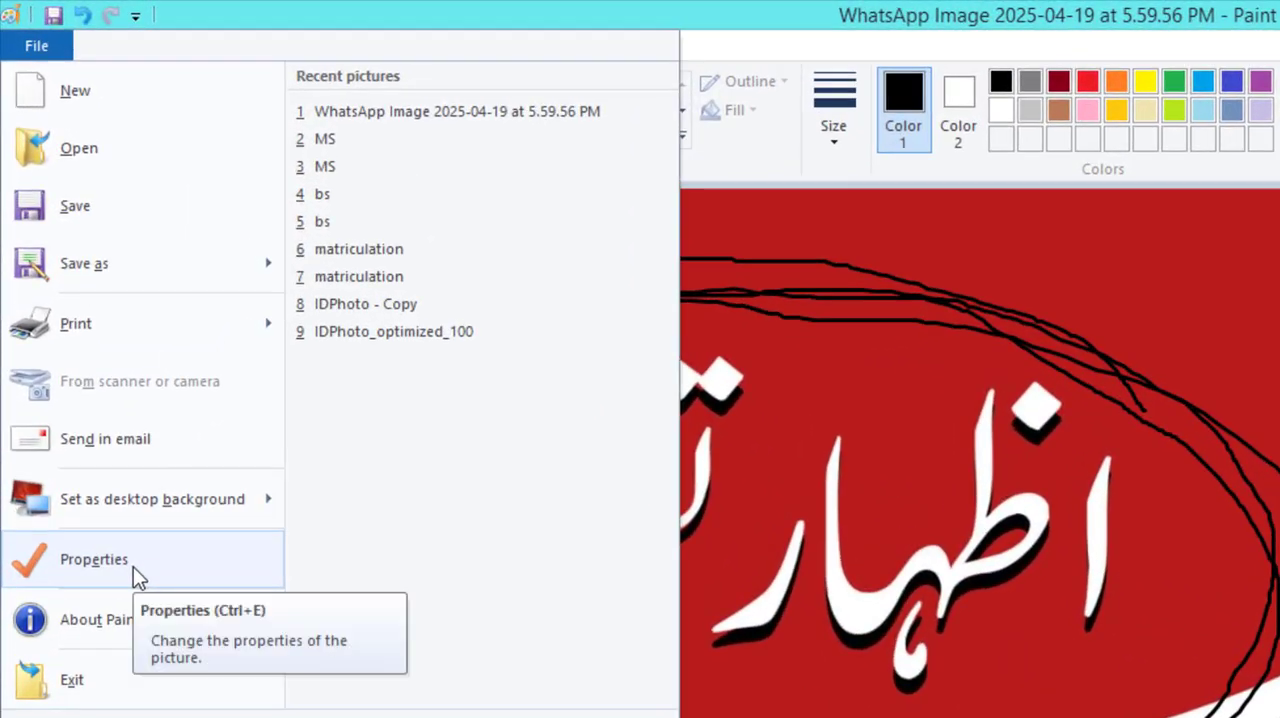
left_click(133, 566)
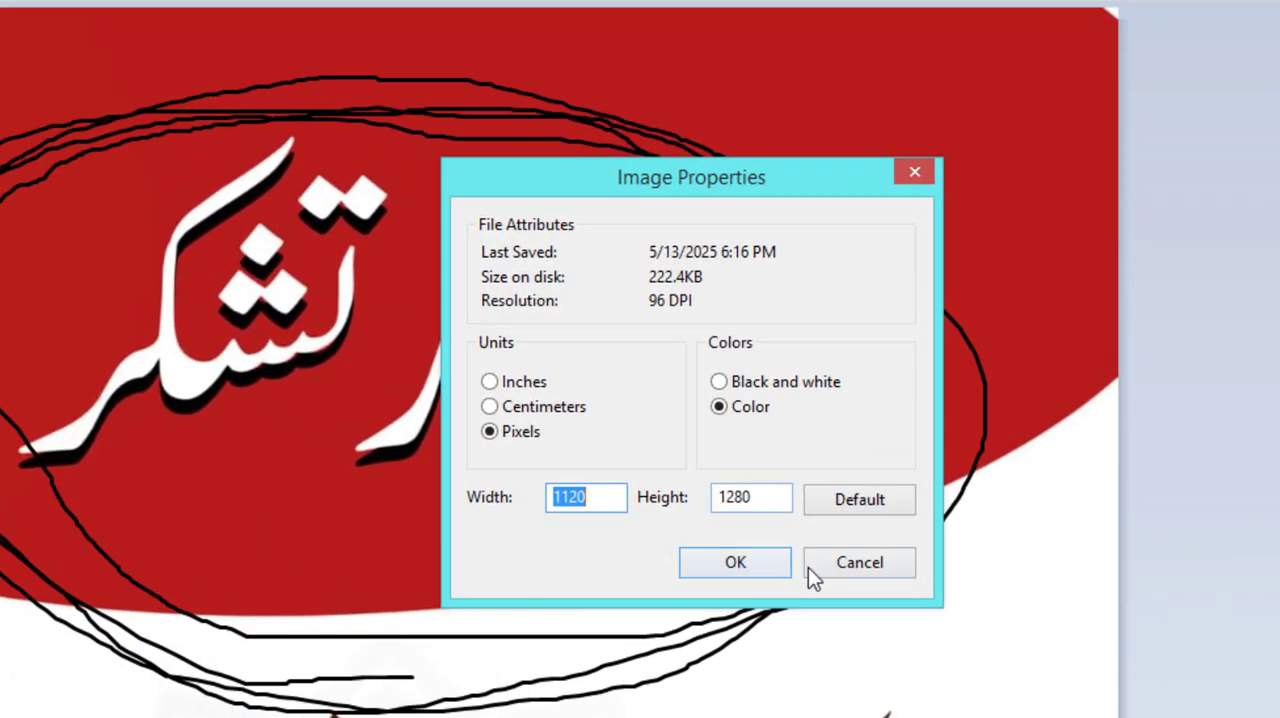
left_click(812, 565)
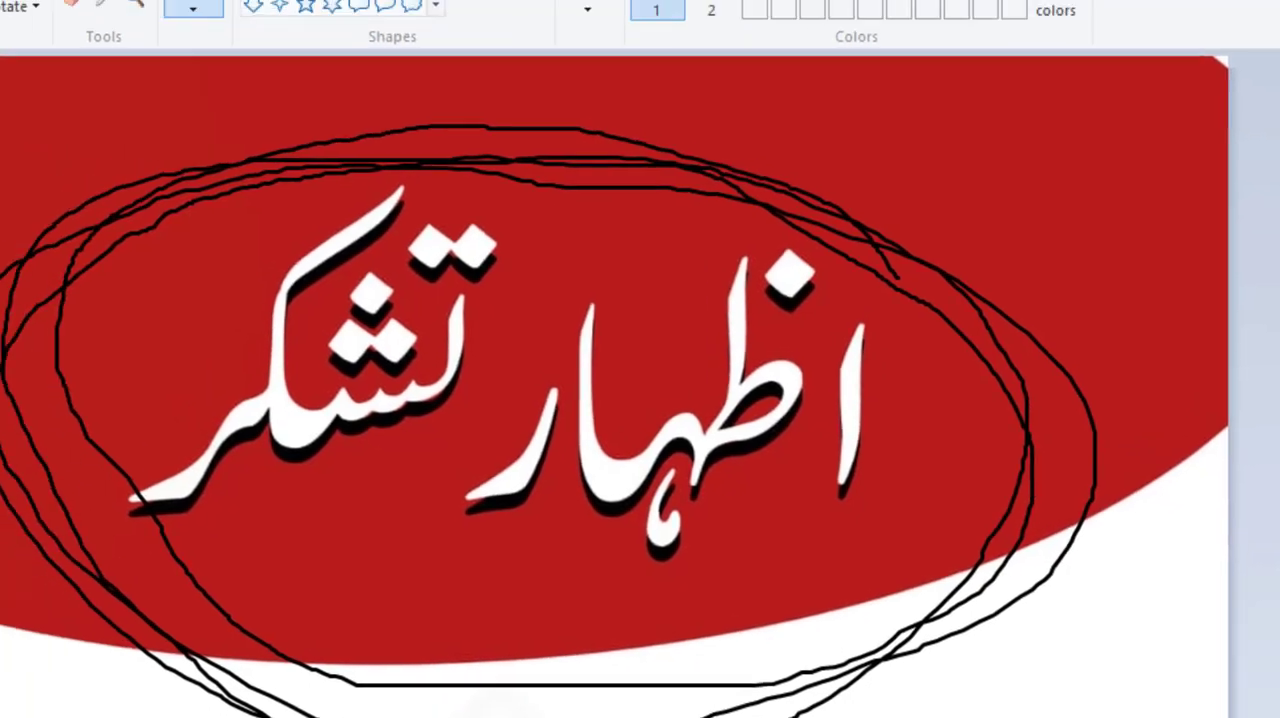
View the About Paint version information and locate the Exit command without closing the program.
left_click(74, 39)
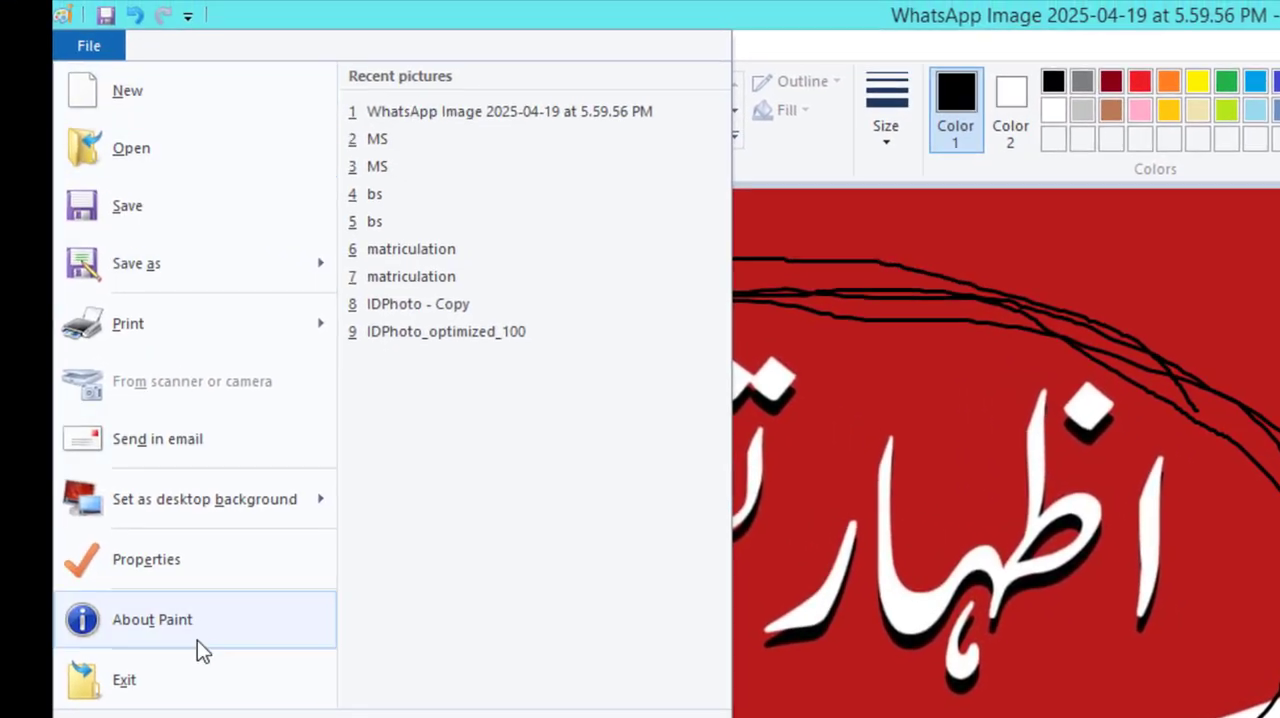
left_click(201, 633)
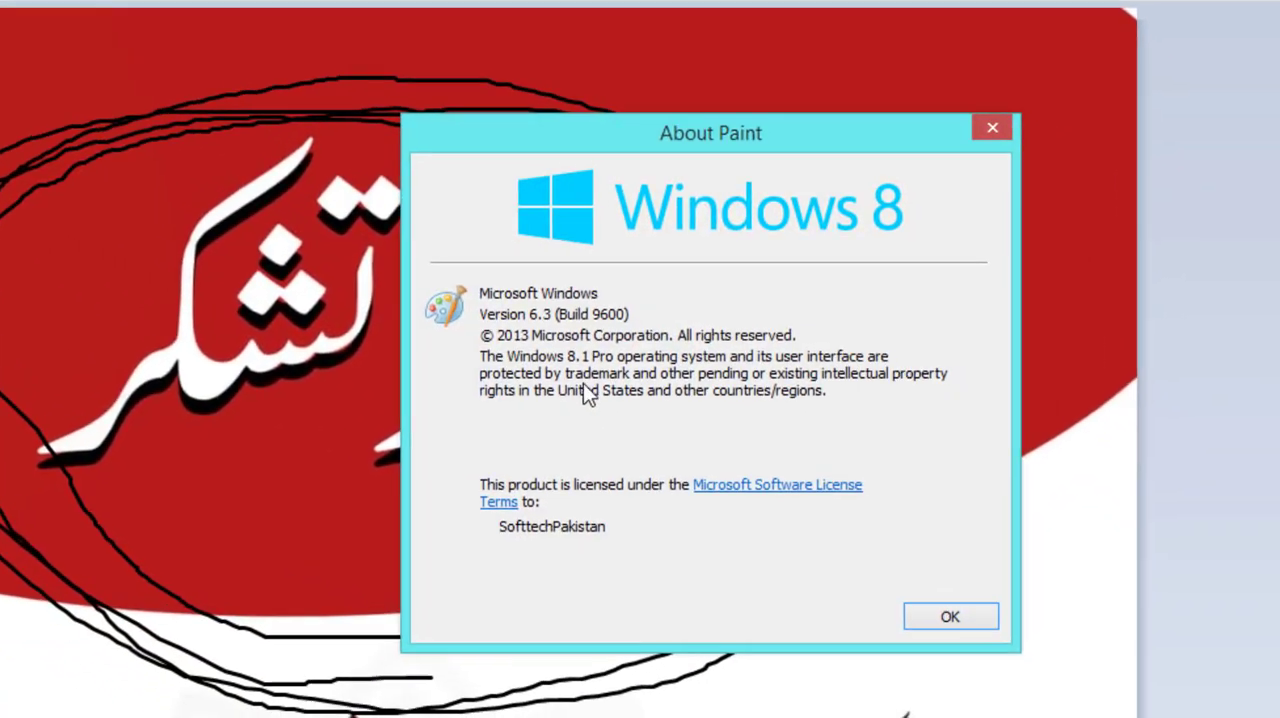
left_click(949, 616)
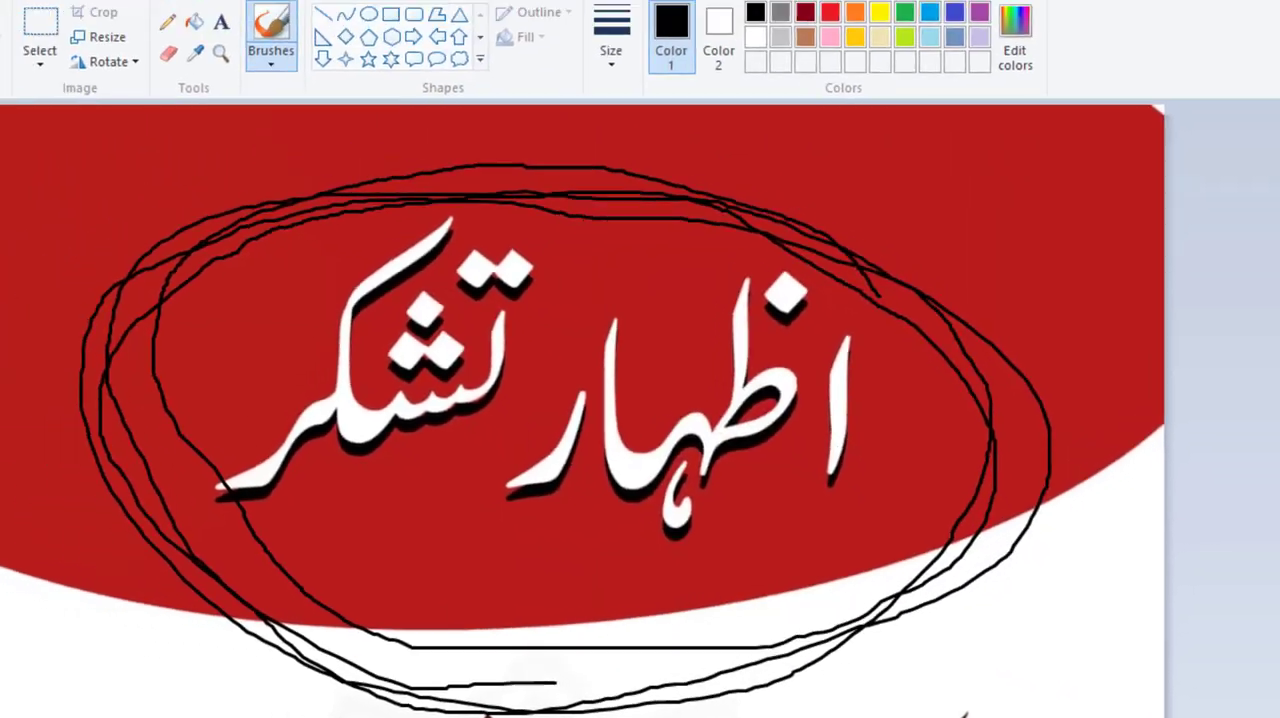
left_click(29, 35)
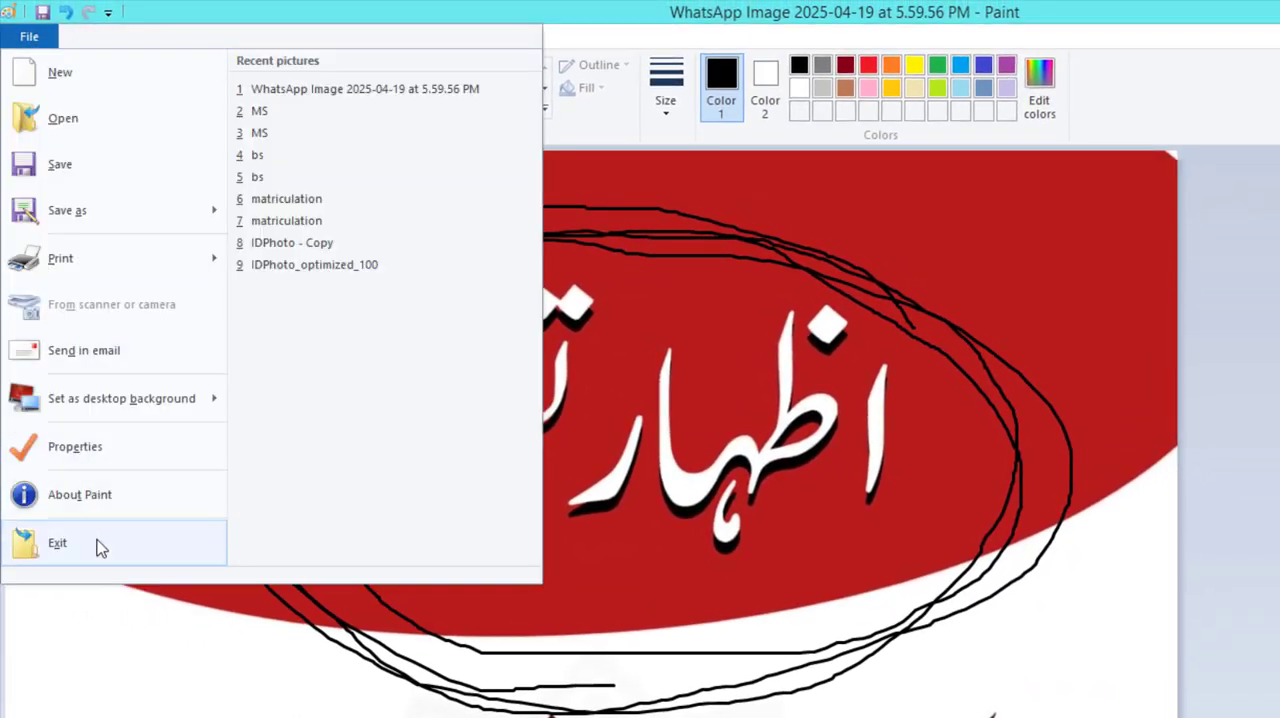
left_click(777, 413)
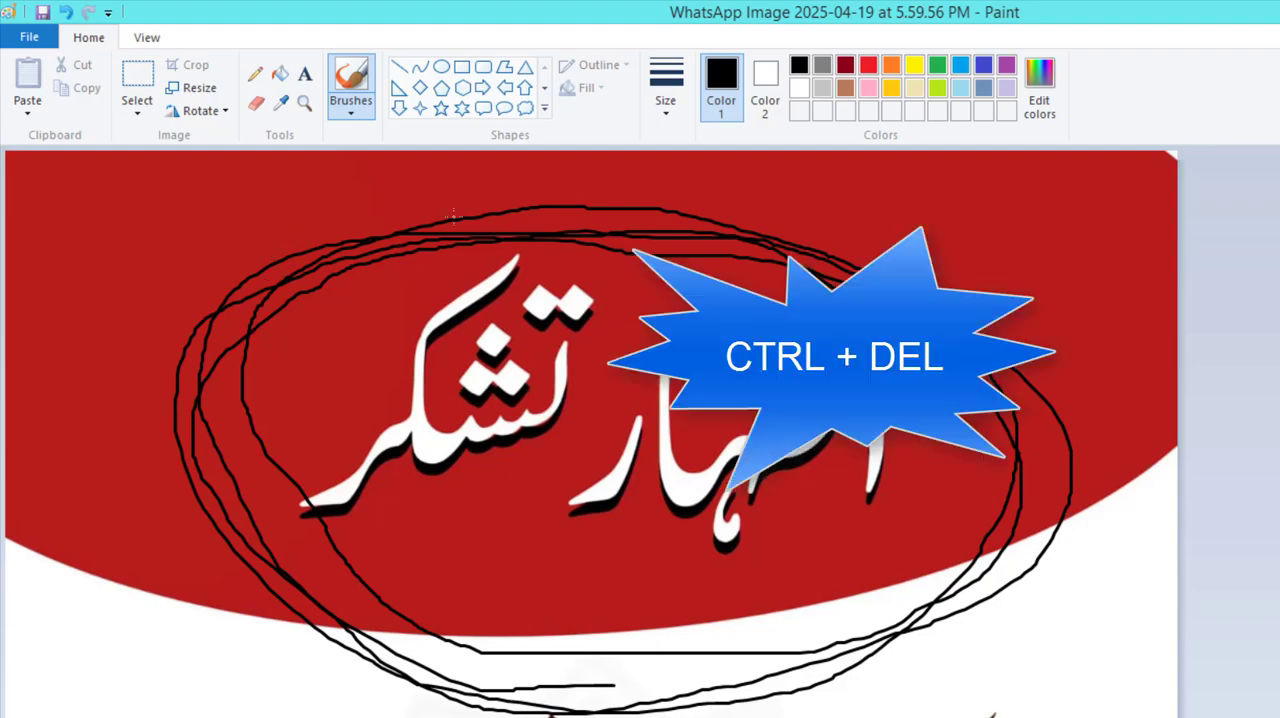
Clear the entire picture and resize the blank canvas freehand to about 1354 × 594 px.
key("ctrl+a")
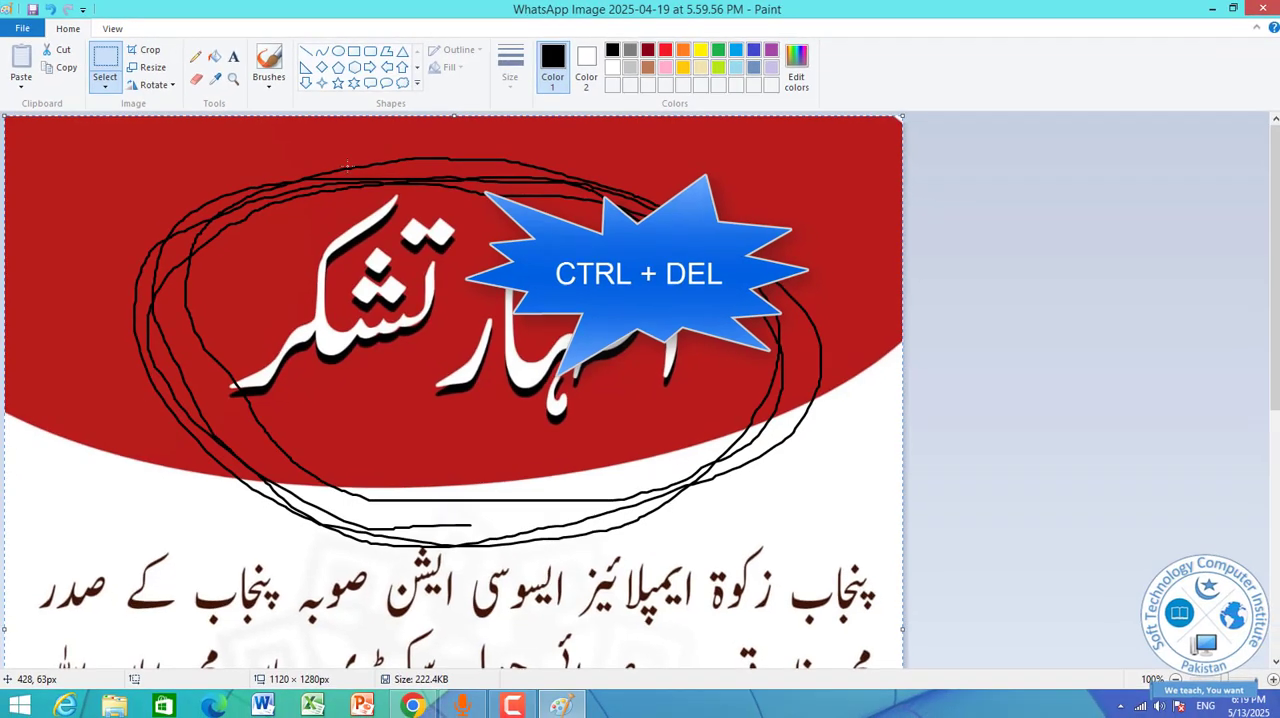
key("ctrl+Delete")
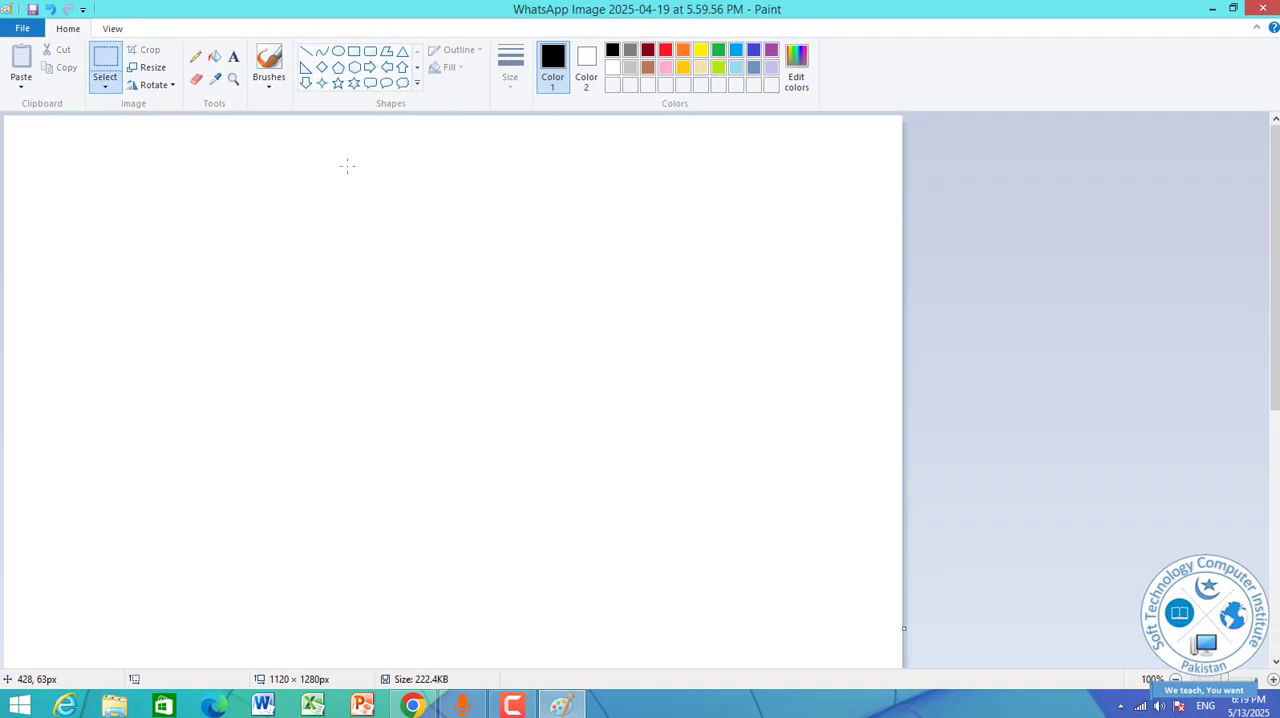
scroll(832, 500, "down", 6)
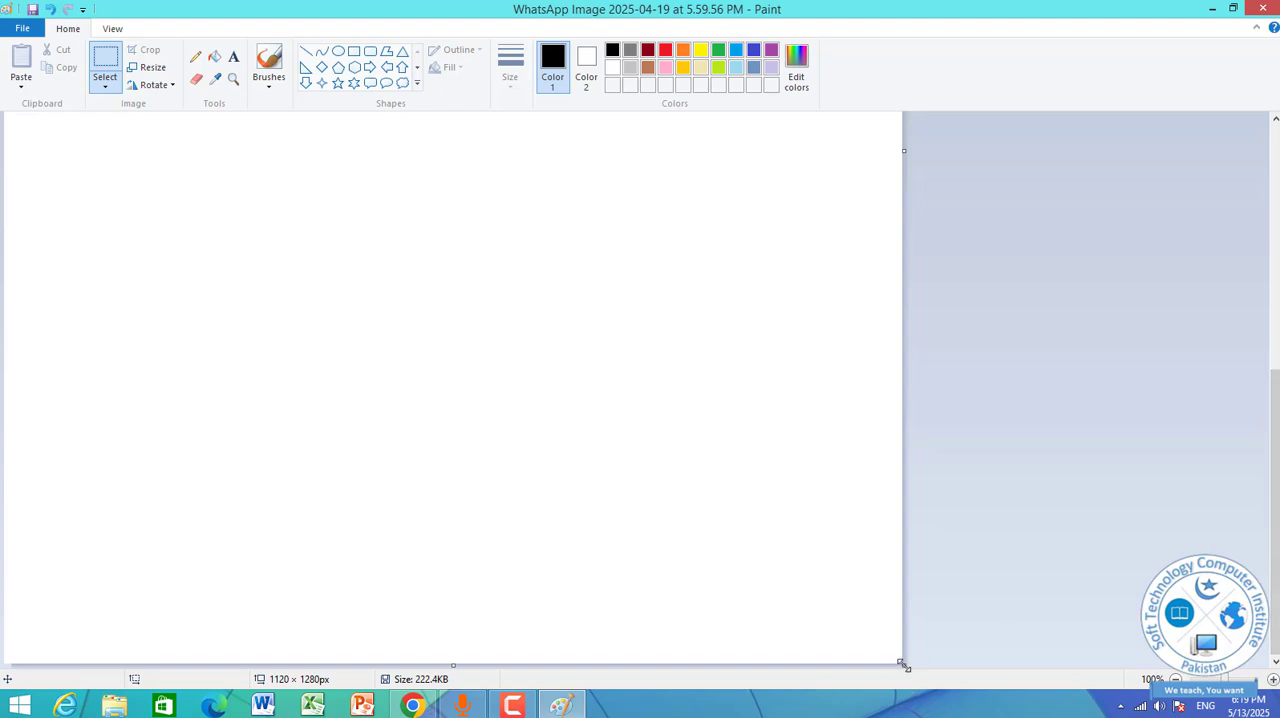
left_click_drag(902, 664, 1066, 320)
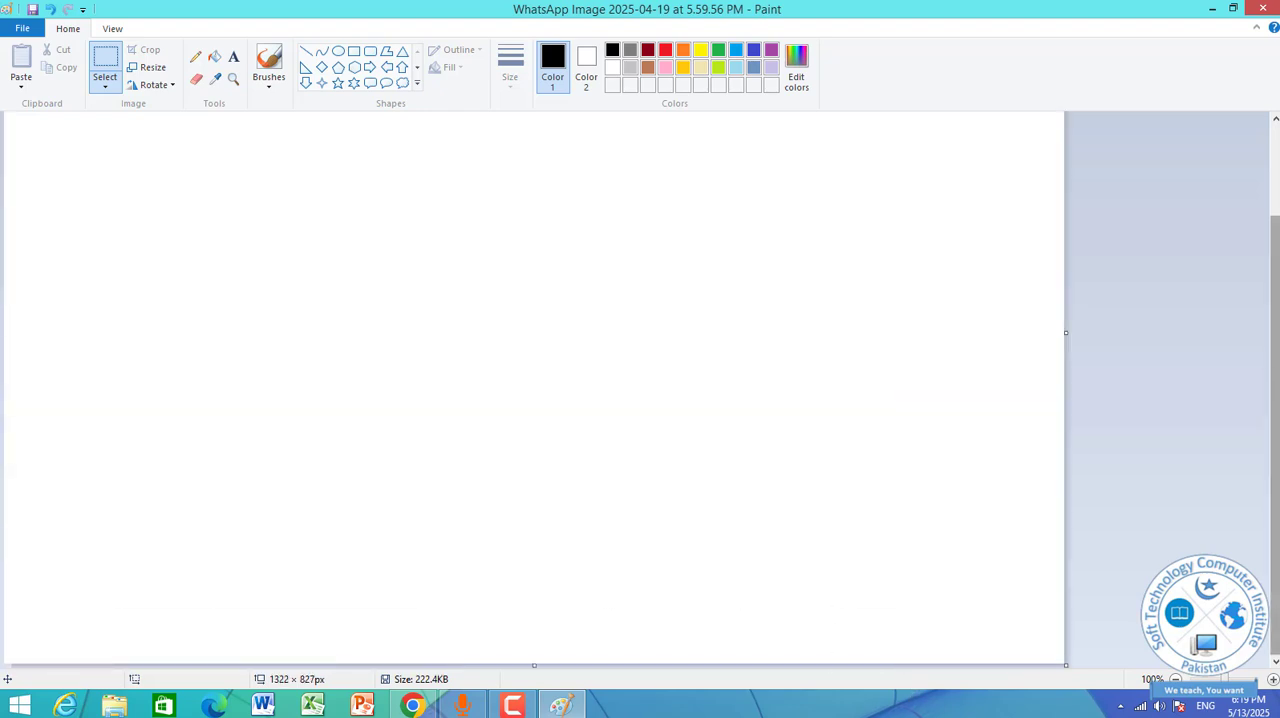
left_click_drag(1273, 469, 1278, 427)
left_click_drag(1275, 455, 1269, 511)
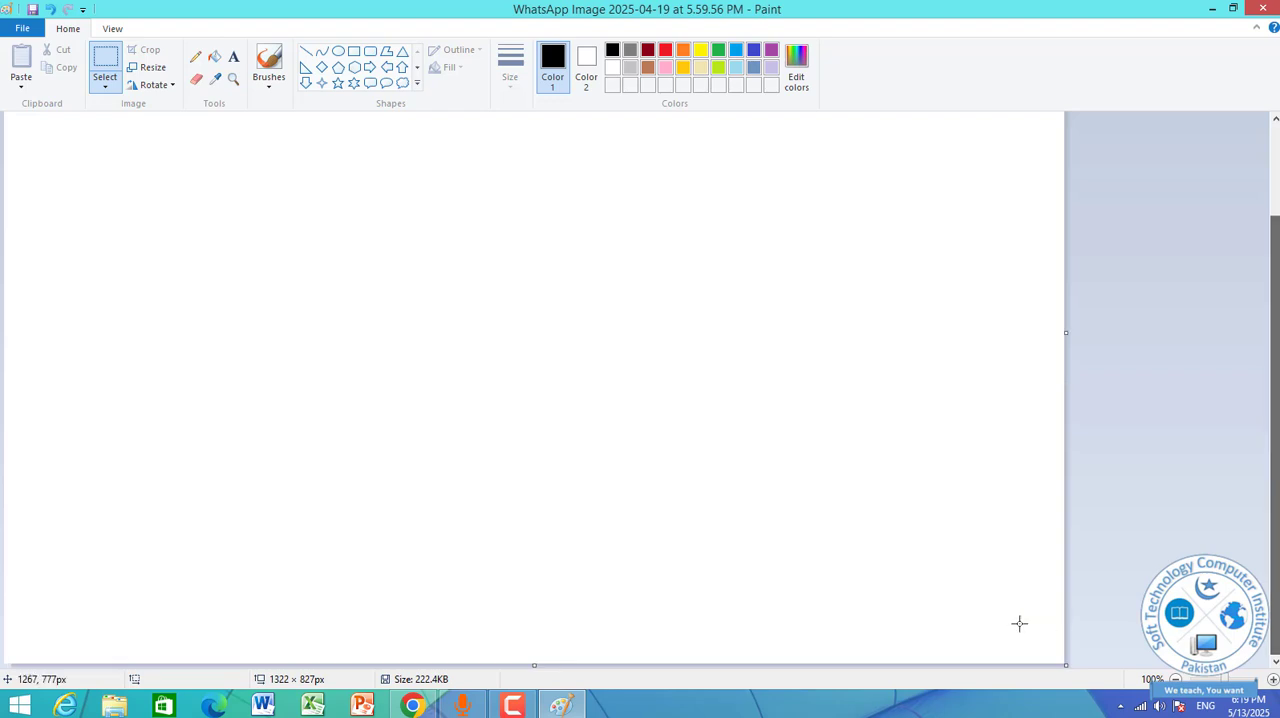
left_click_drag(1065, 665, 1127, 418)
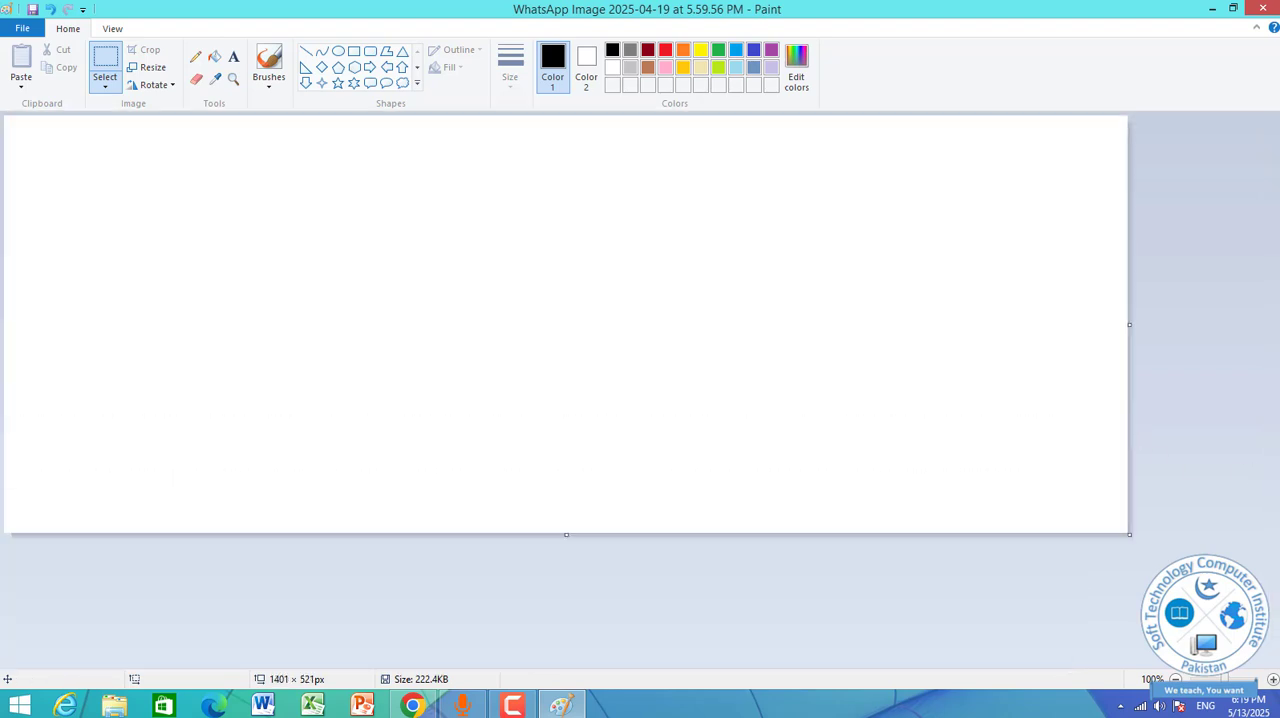
left_click_drag(1129, 537, 1091, 592)
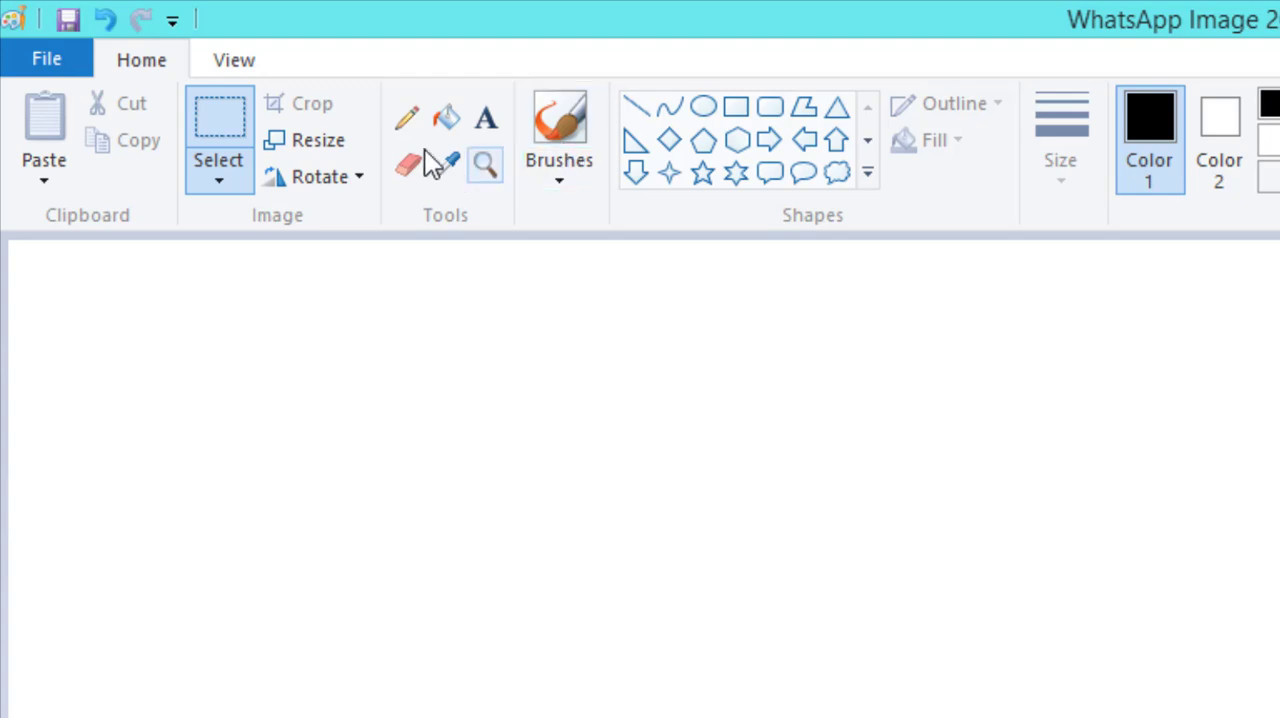
Draw large freehand letters A, B and C across the canvas with the black Pencil, extending the legs of the A.
left_click(408, 128)
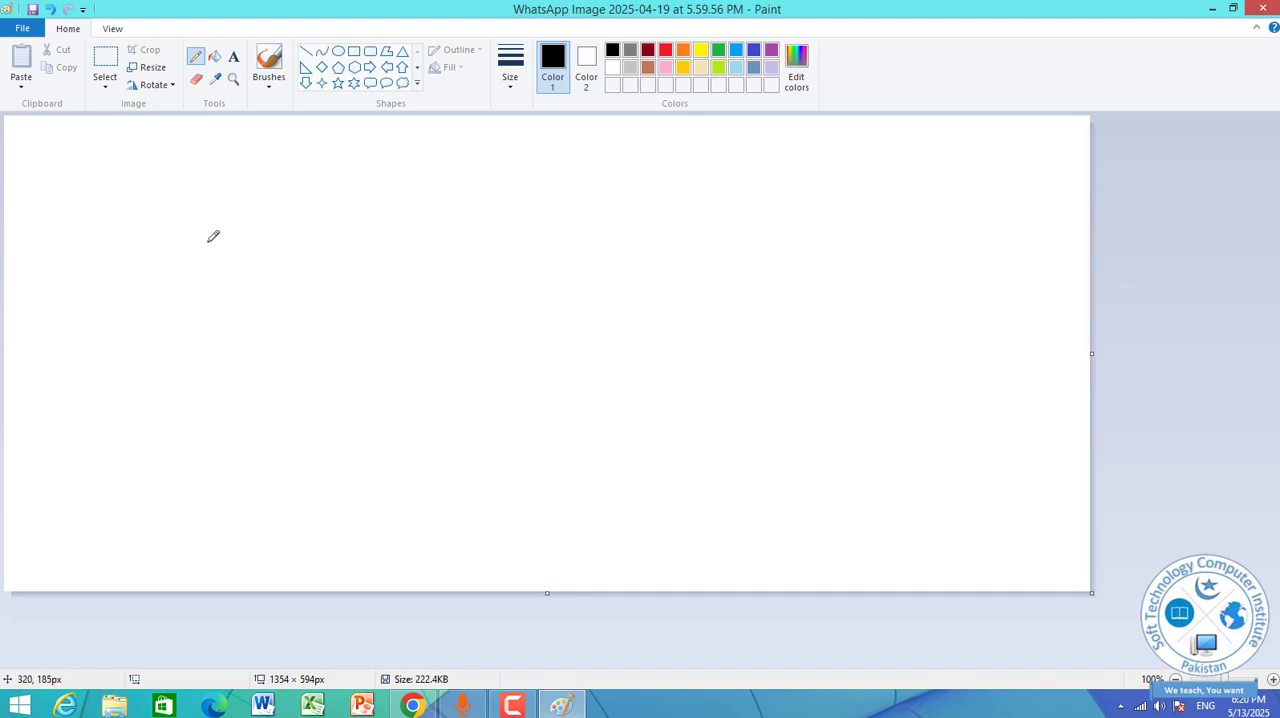
left_click_drag(203, 322, 178, 376)
left_click_drag(258, 187, 312, 402)
left_click_drag(180, 316, 358, 304)
mouse_move(486, 210)
left_mouse_down()
mouse_move(487, 450)
mouse_move(587, 235)
mouse_move(455, 309)
mouse_move(626, 469)
mouse_move(499, 400)
left_mouse_up()
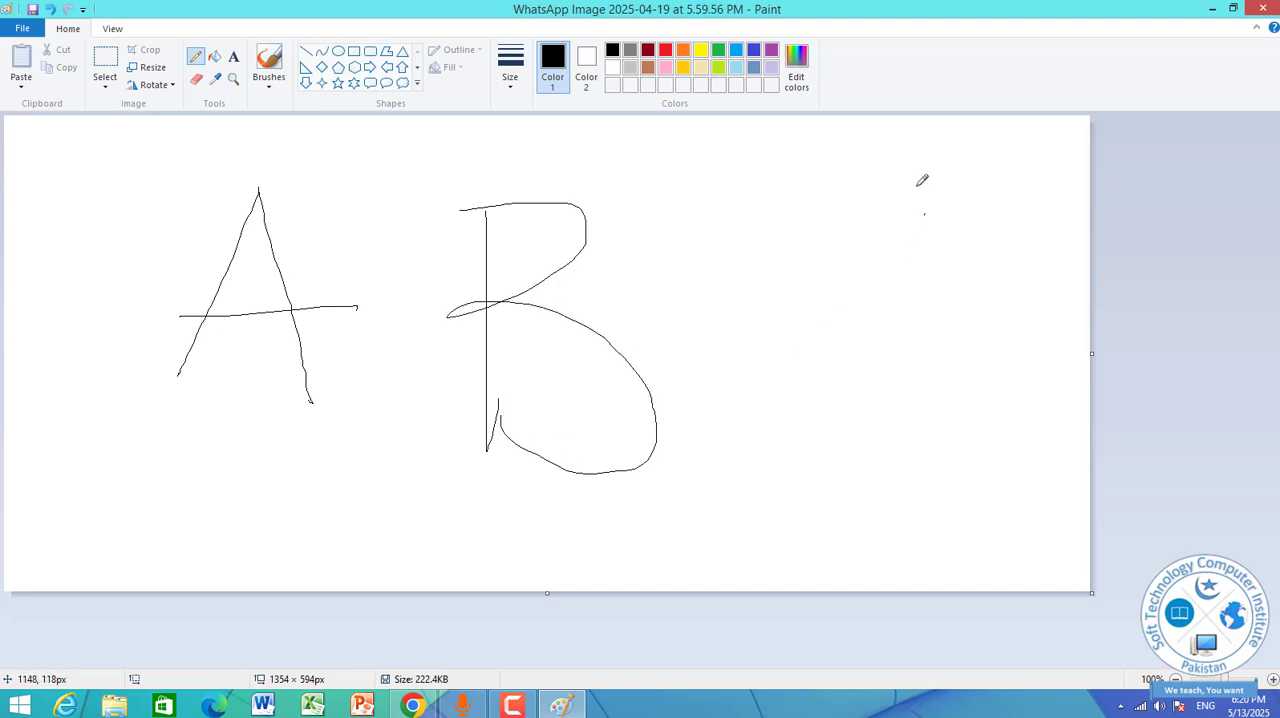
mouse_move(925, 213)
left_mouse_down()
mouse_move(718, 314)
mouse_move(895, 453)
mouse_move(938, 422)
left_mouse_up()
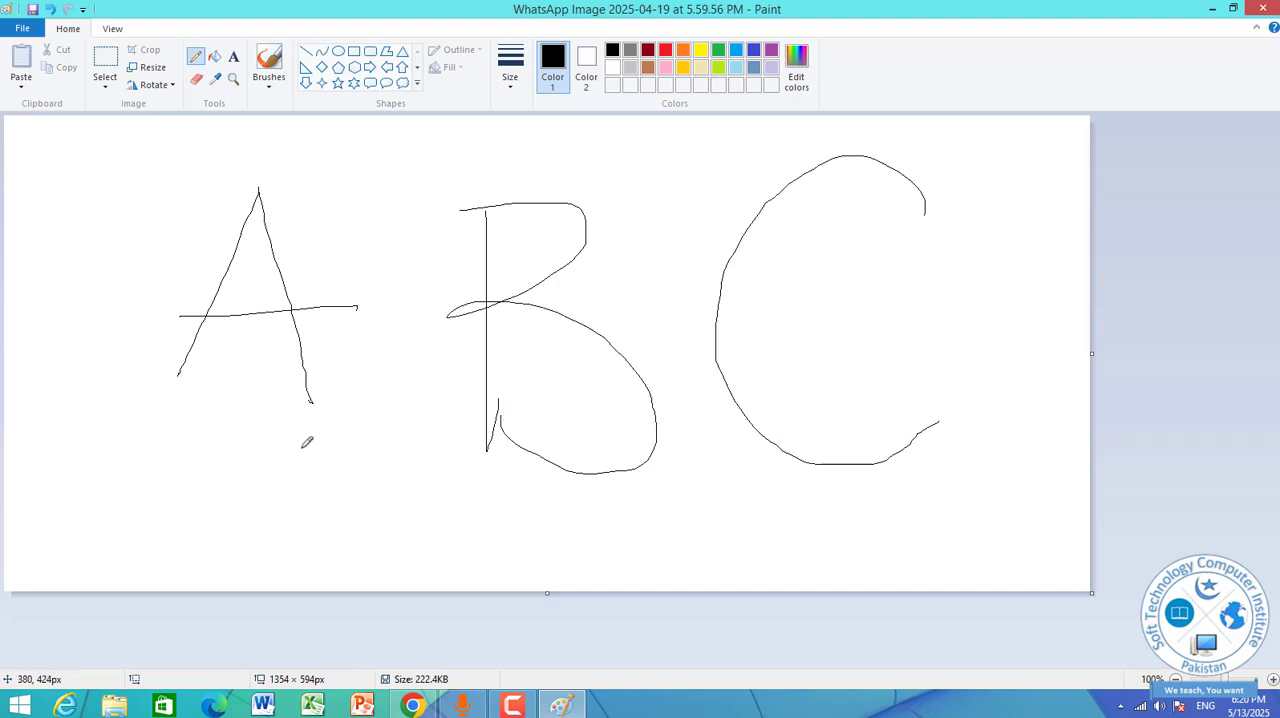
left_click_drag(183, 363, 154, 434)
Pencil three Urdu letters, alif, be and pe, from right to left beneath the C and B.
left_click_drag(909, 488, 915, 557)
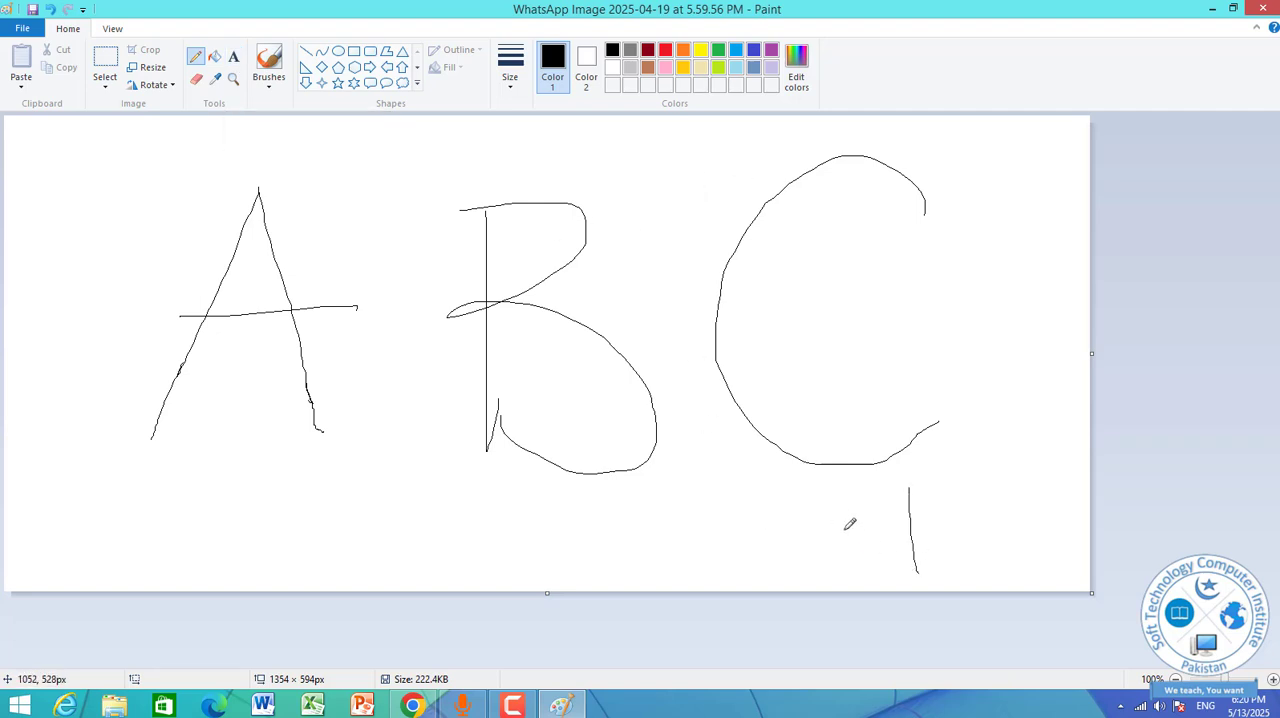
mouse_move(845, 530)
left_mouse_down()
mouse_move(800, 547)
mouse_move(641, 552)
mouse_move(635, 522)
left_mouse_up()
left_click_drag(745, 564, 752, 561)
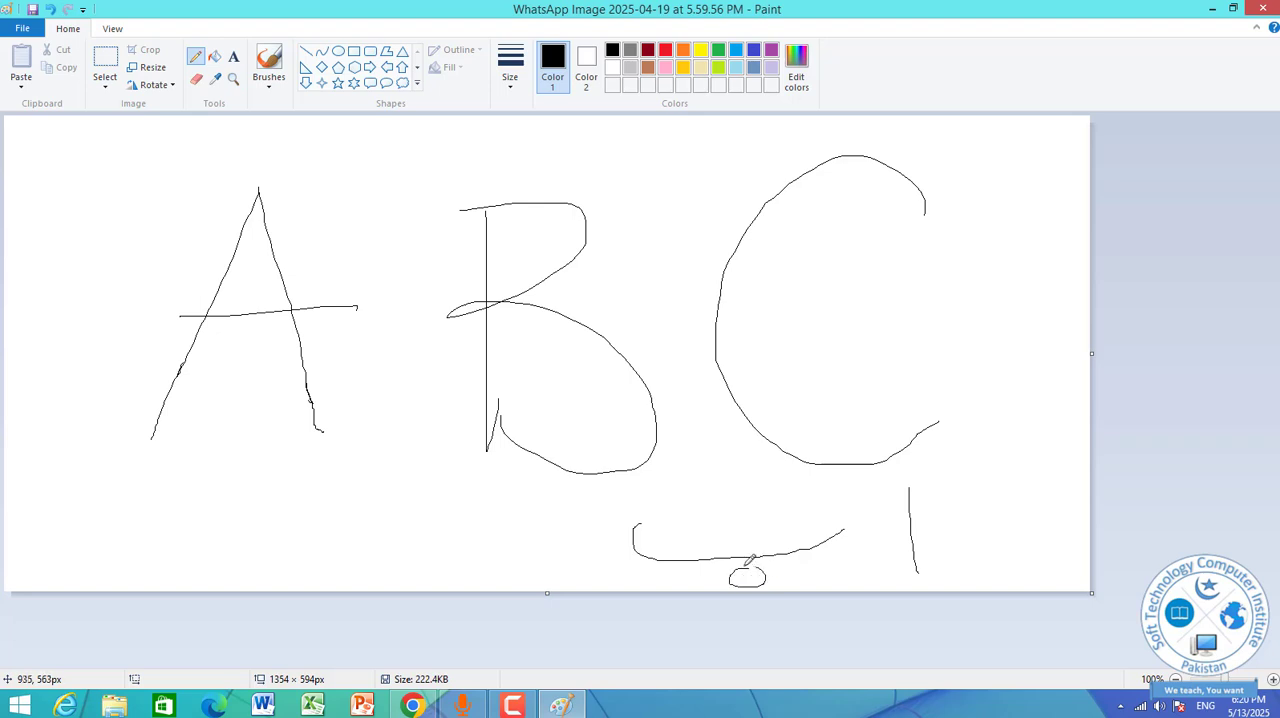
mouse_move(521, 538)
left_mouse_down()
mouse_move(444, 542)
mouse_move(438, 510)
left_mouse_up()
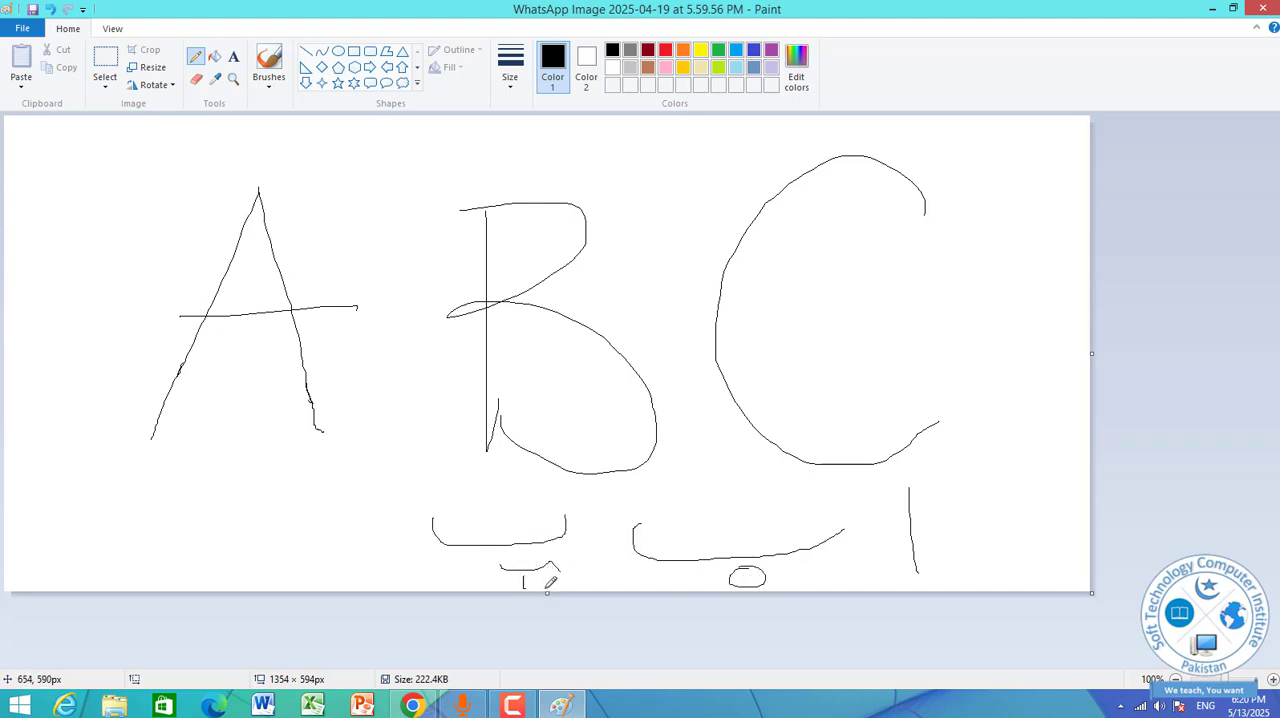
left_click_drag(547, 589, 526, 577)
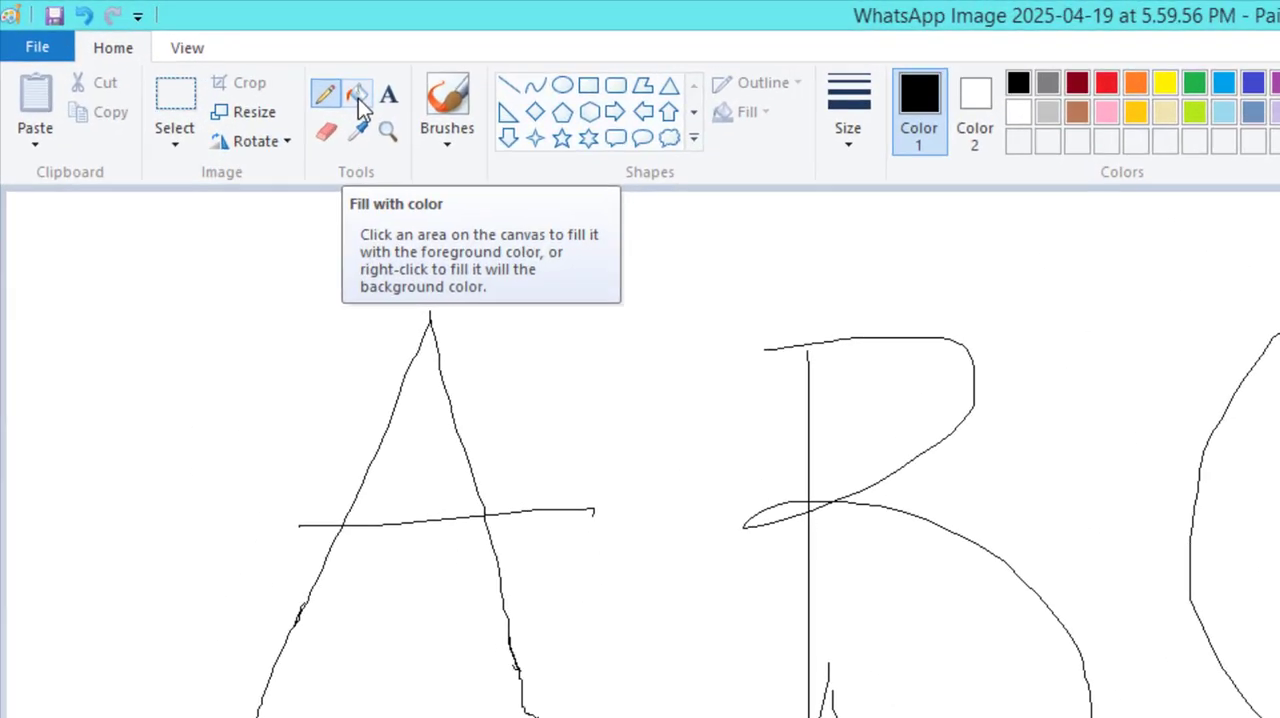
Fill the background, the enclosed triangle of the A and the small loop at the middle of the B with brown.
left_click(213, 60)
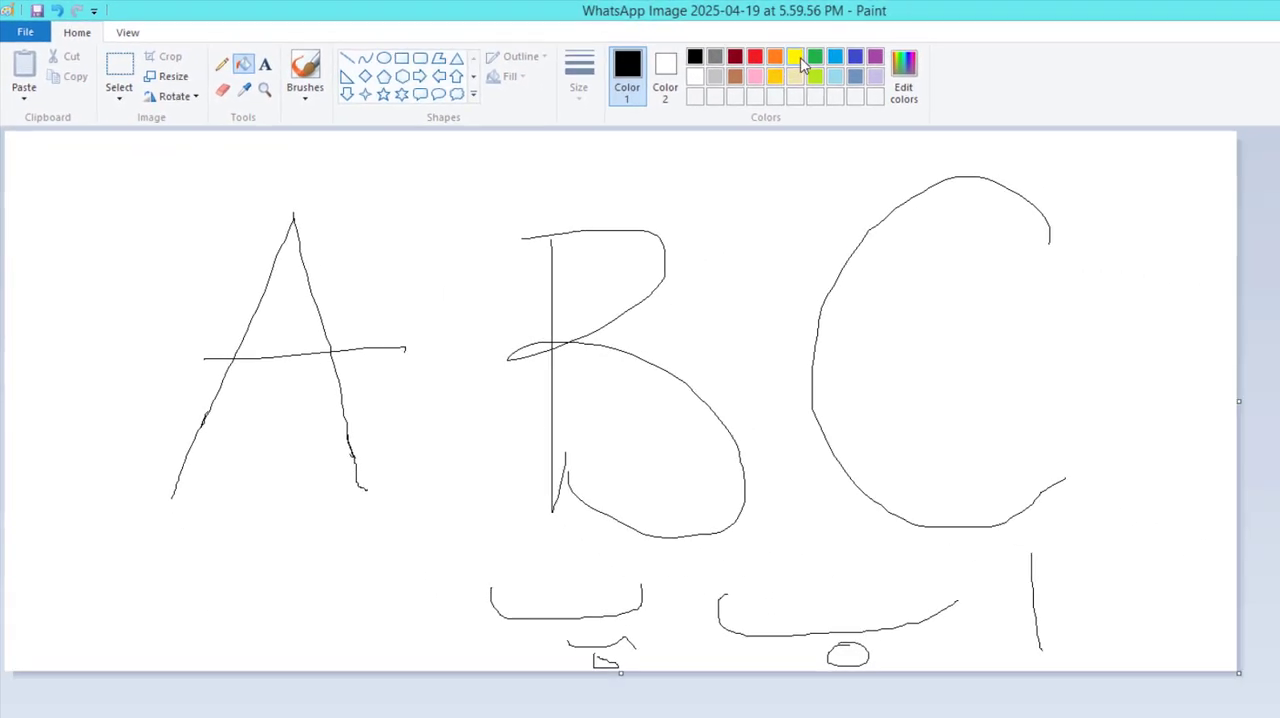
left_click(796, 60)
left_click(735, 77)
left_click(757, 237)
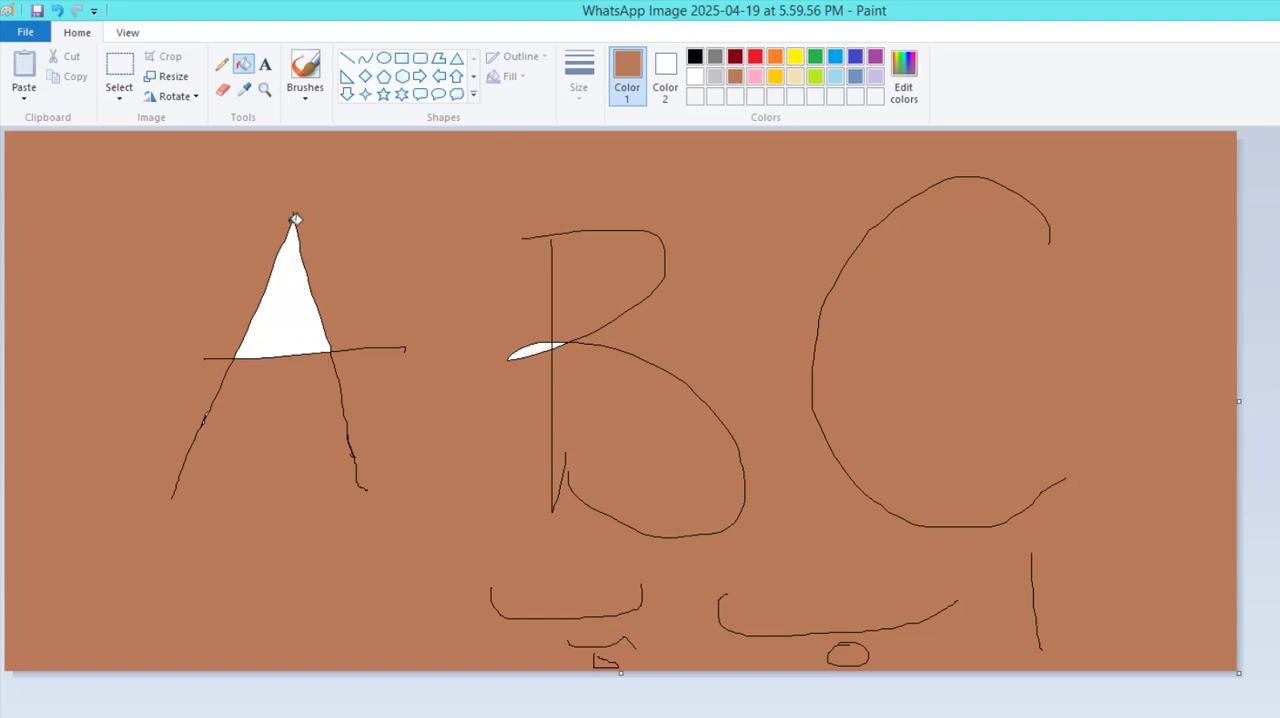
left_click(295, 318)
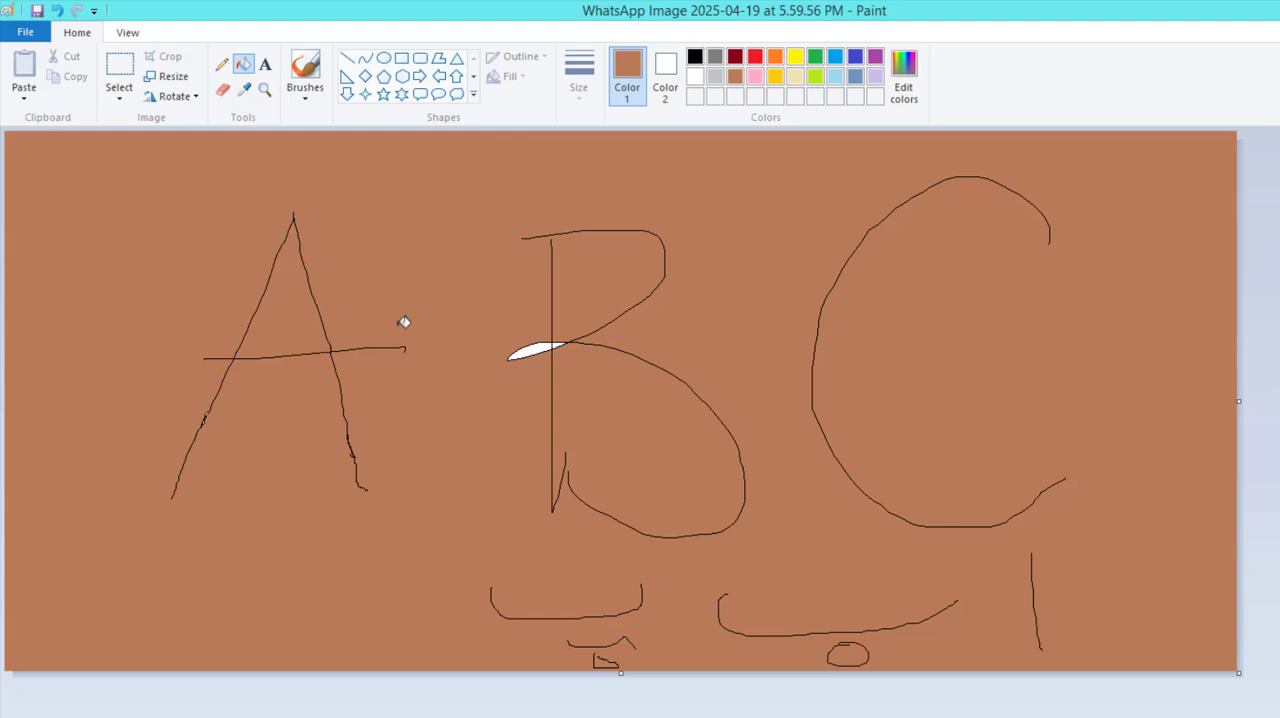
left_click(542, 346)
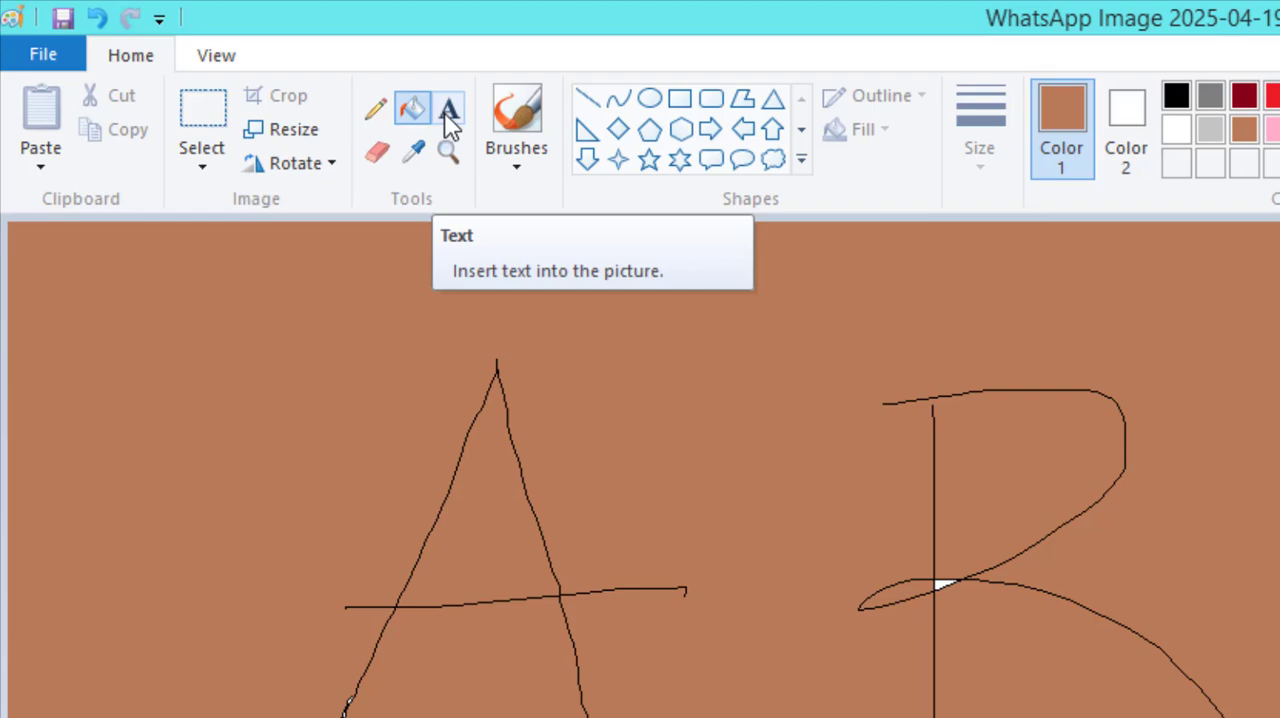
Insert a text box to the upper left of the drawn A and enter ABC in yellow.
left_click(449, 112)
left_click(129, 325)
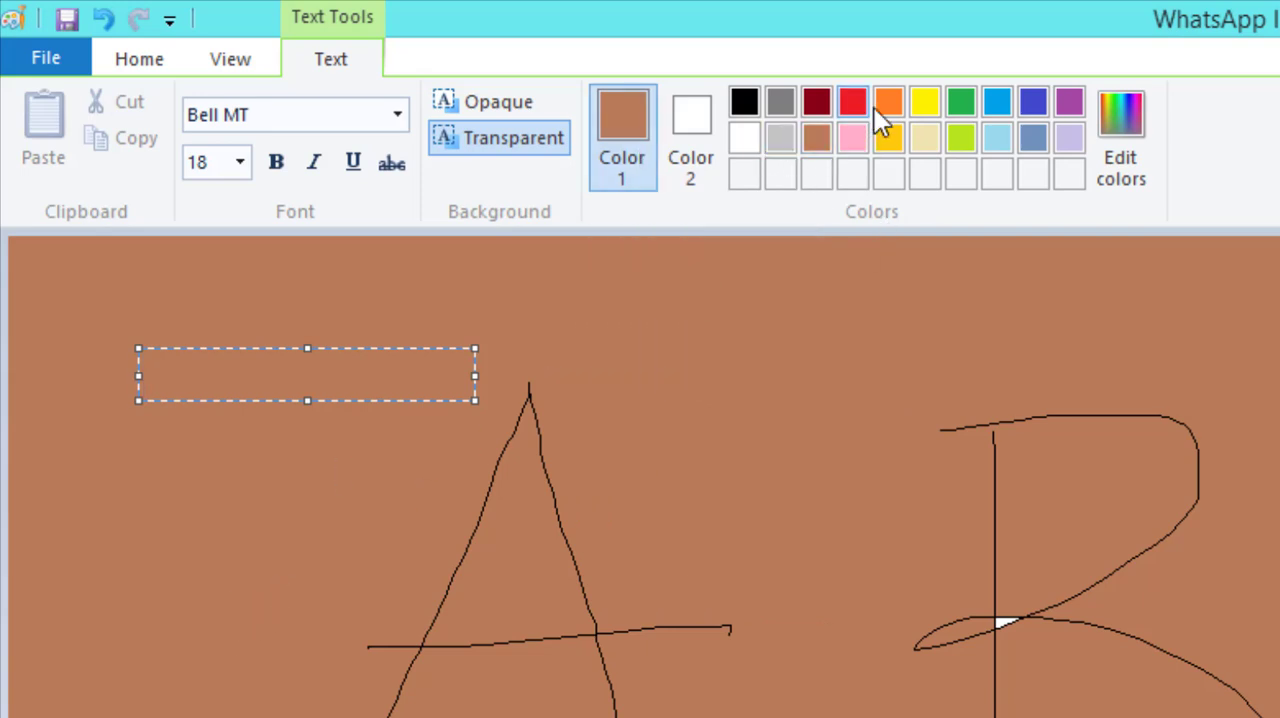
left_click(924, 105)
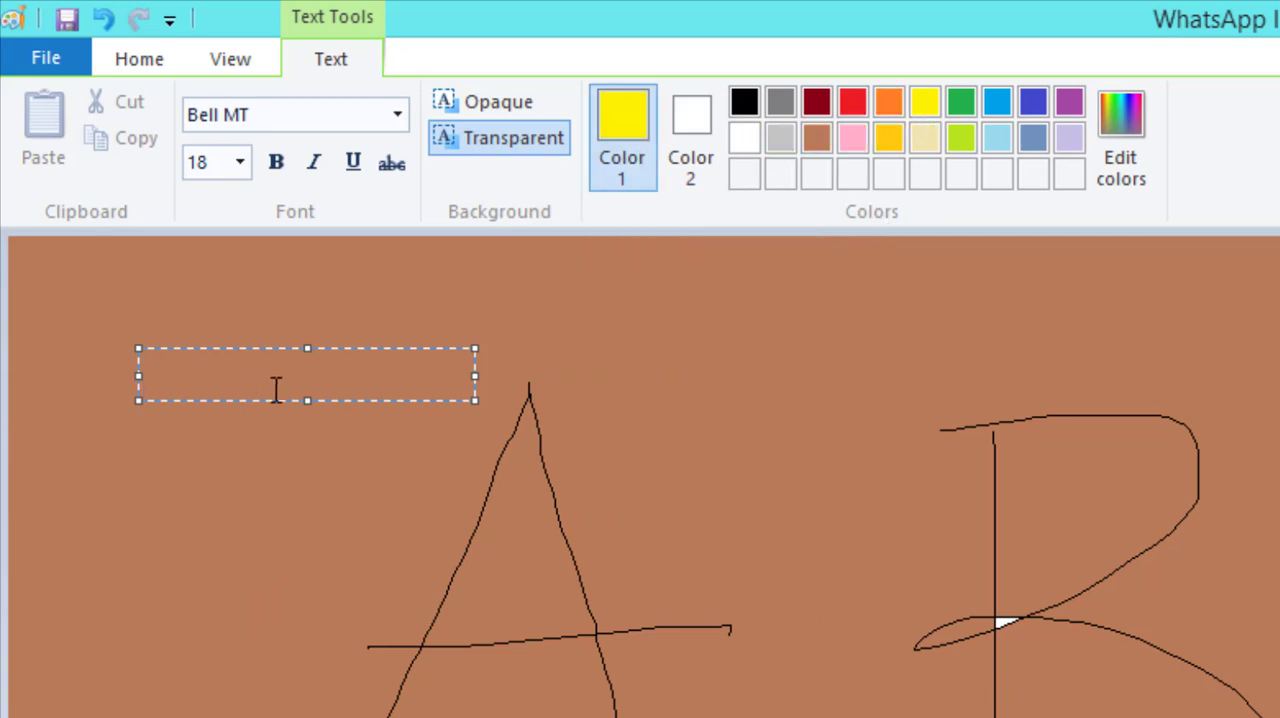
type("AB")
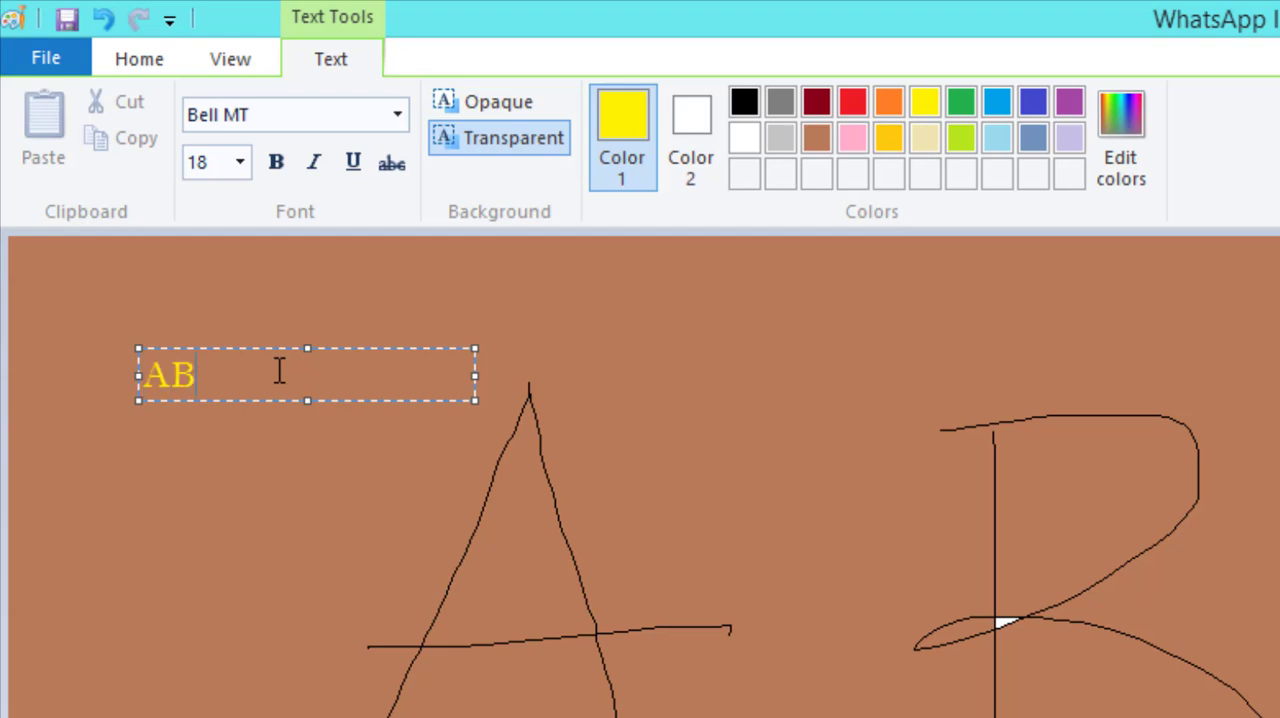
type("C")
Change the font of the ABC text to Arial Black.
left_click(396, 114)
left_click(372, 375)
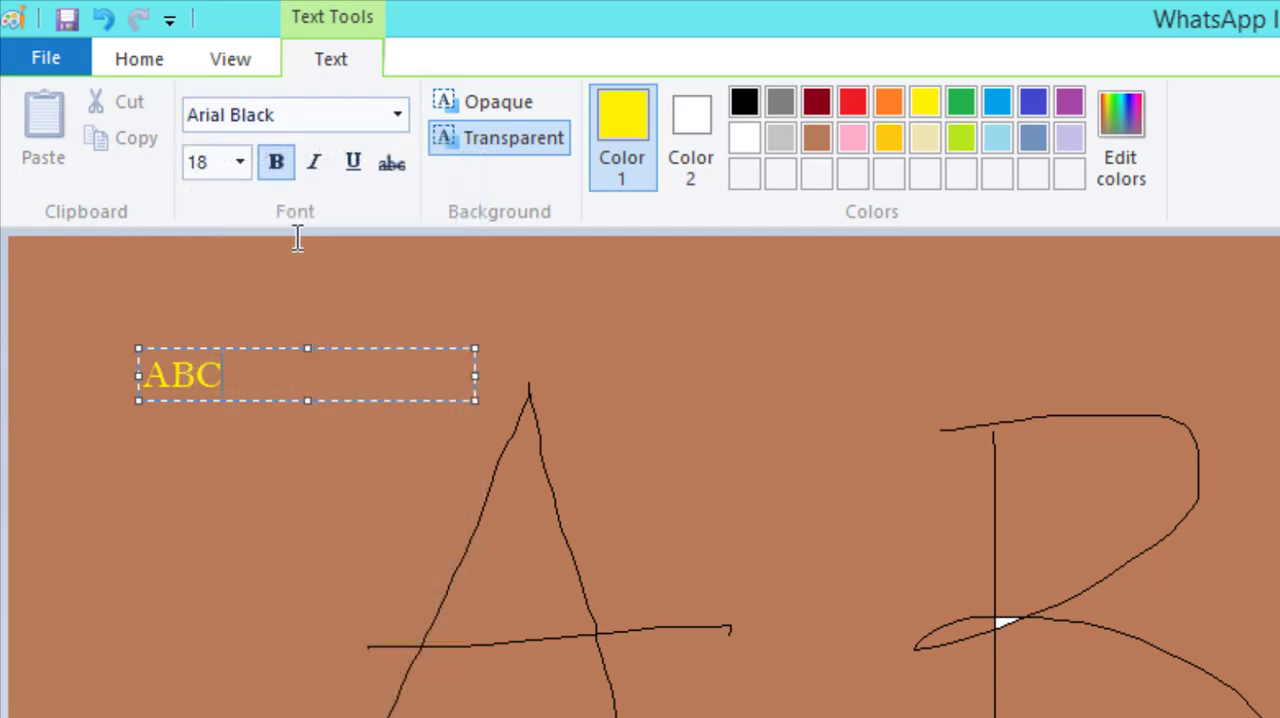
left_click_drag(271, 391, 138, 388)
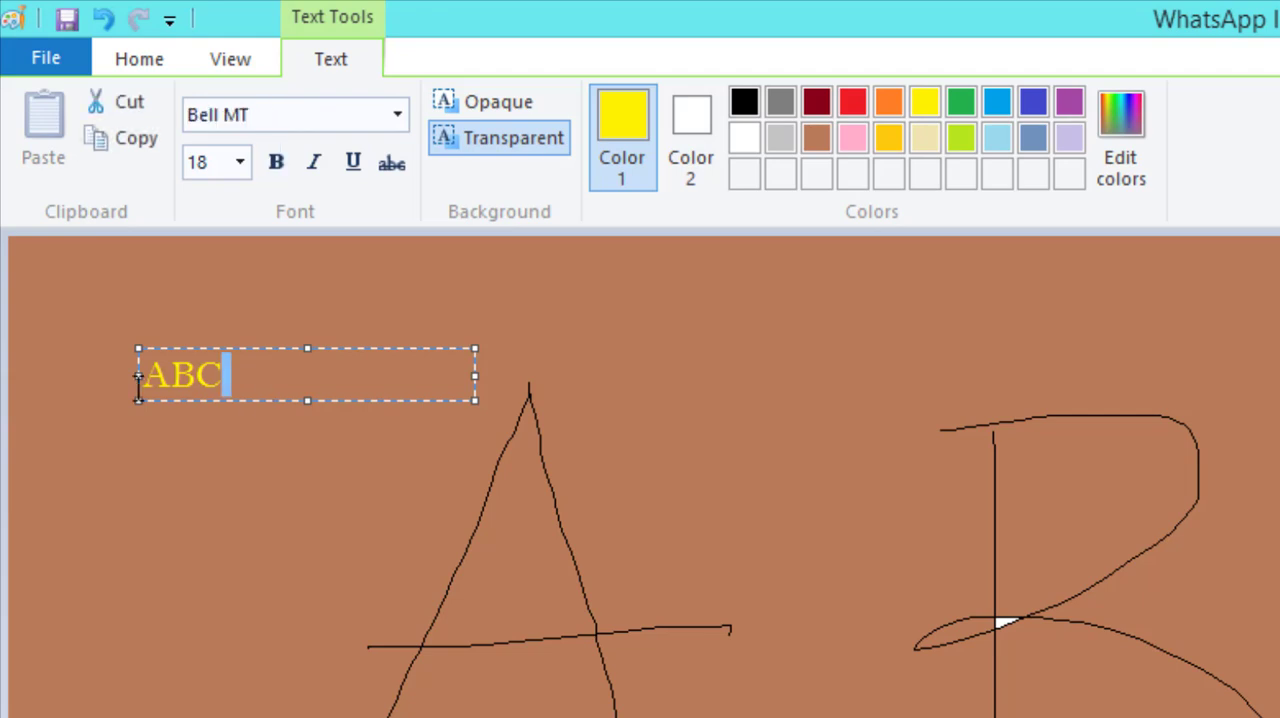
left_click(398, 116)
left_click(311, 380)
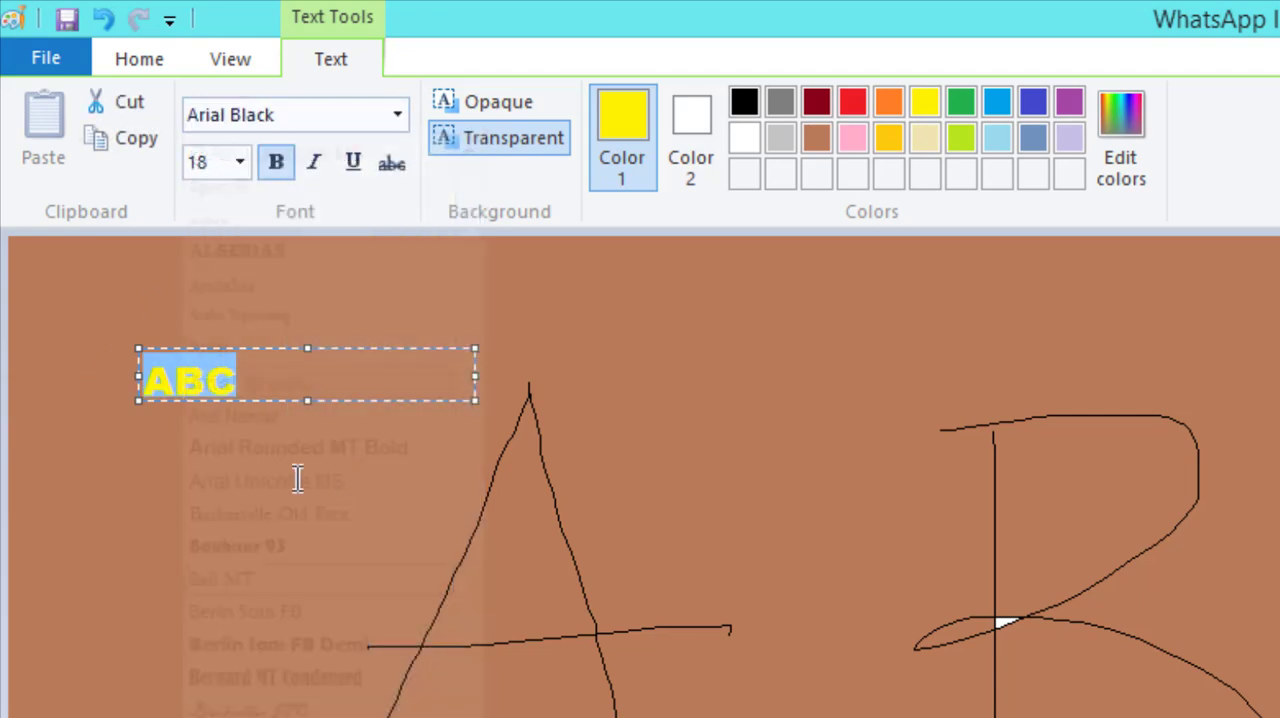
Format the ABC text as size 20, italic and underlined, and enlarge its text box to fit.
left_click(240, 162)
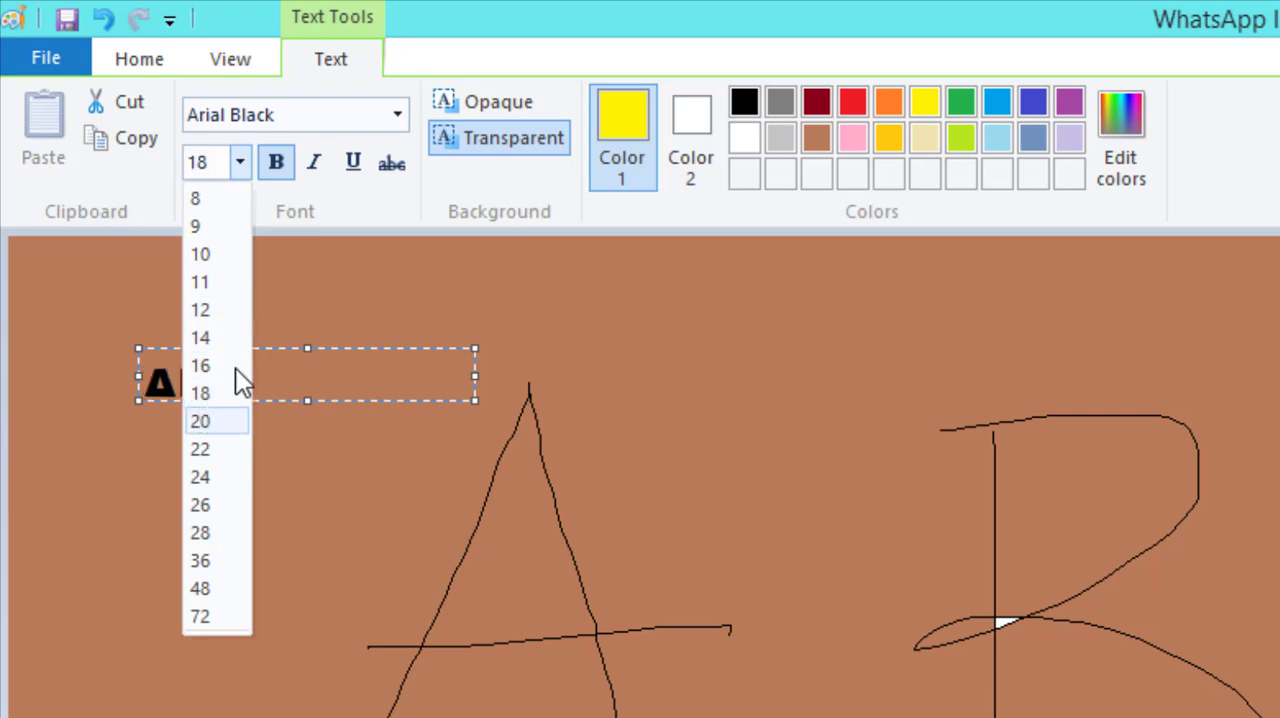
left_click(238, 420)
left_click(318, 164)
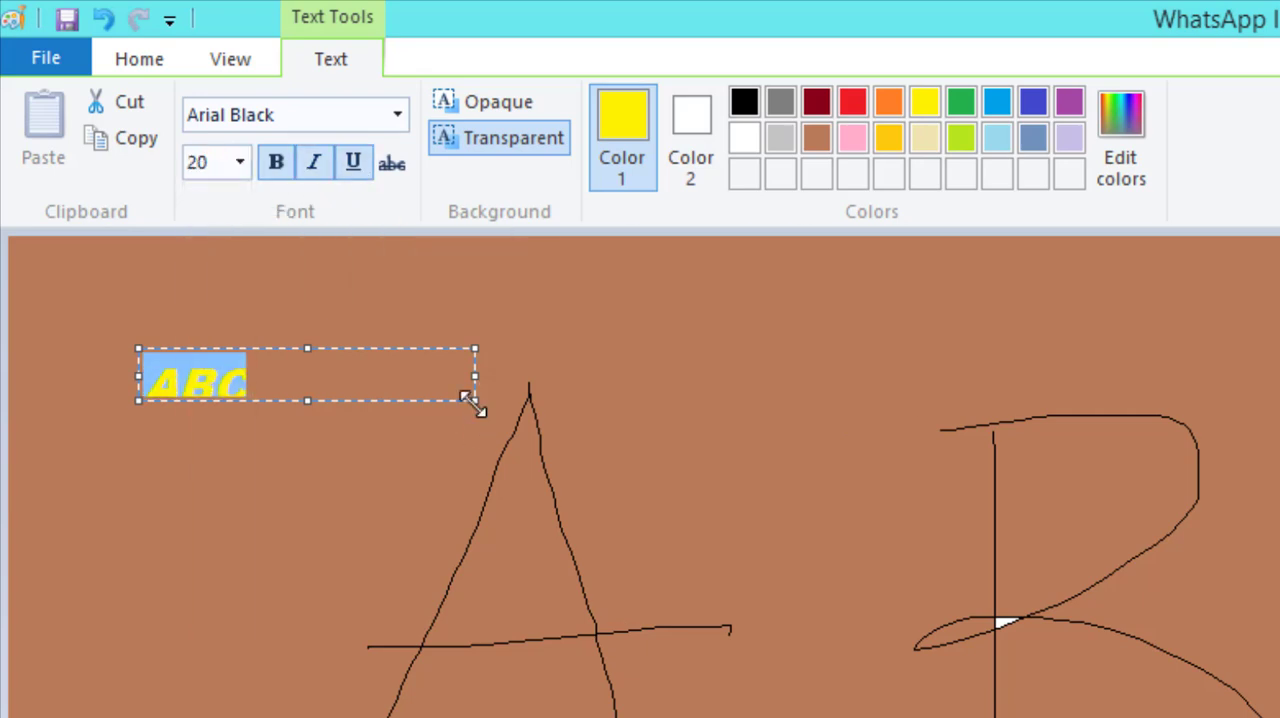
left_click_drag(475, 401, 493, 453)
left_click(350, 410)
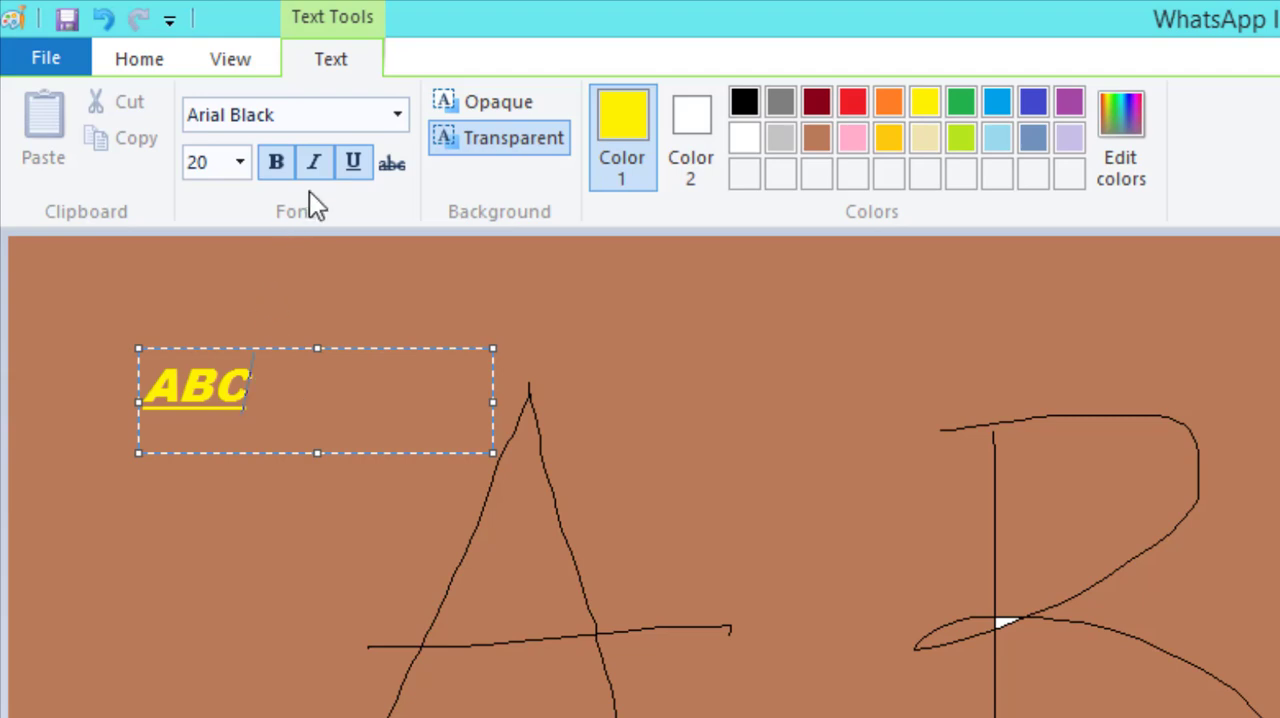
Give the ABC text box an opaque white background and commit the text to the picture.
left_click(498, 104)
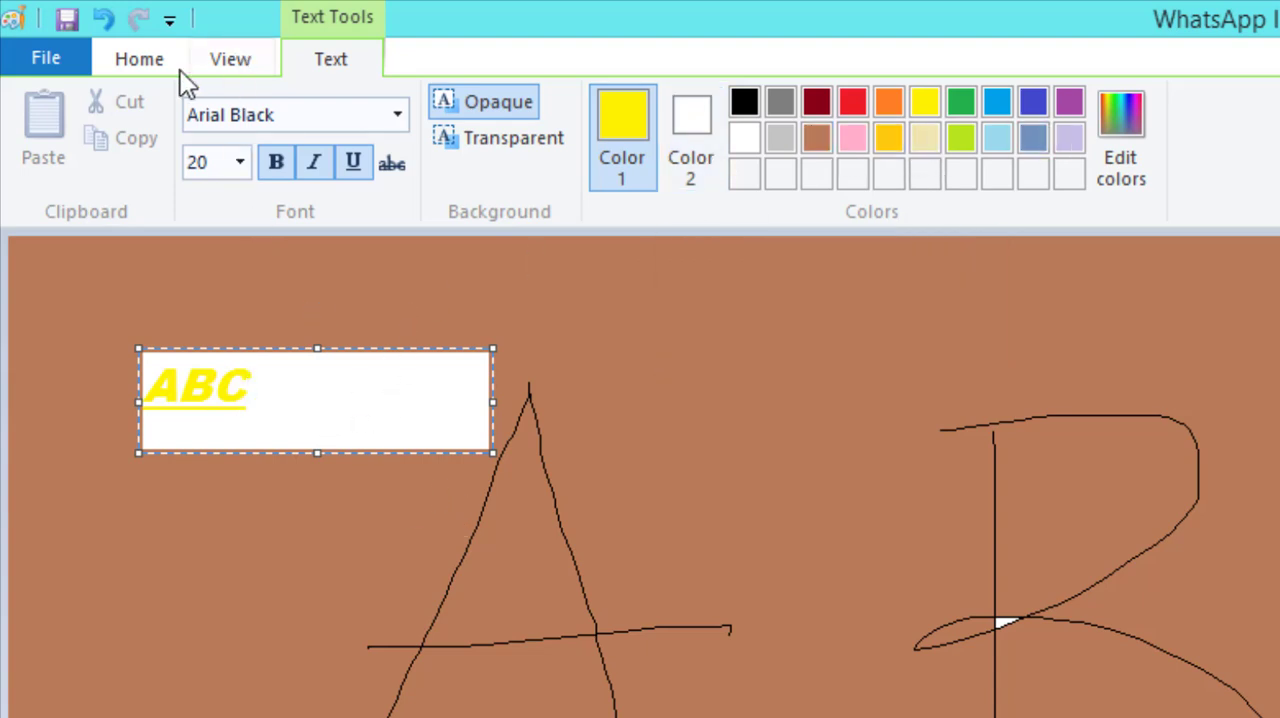
left_click(139, 60)
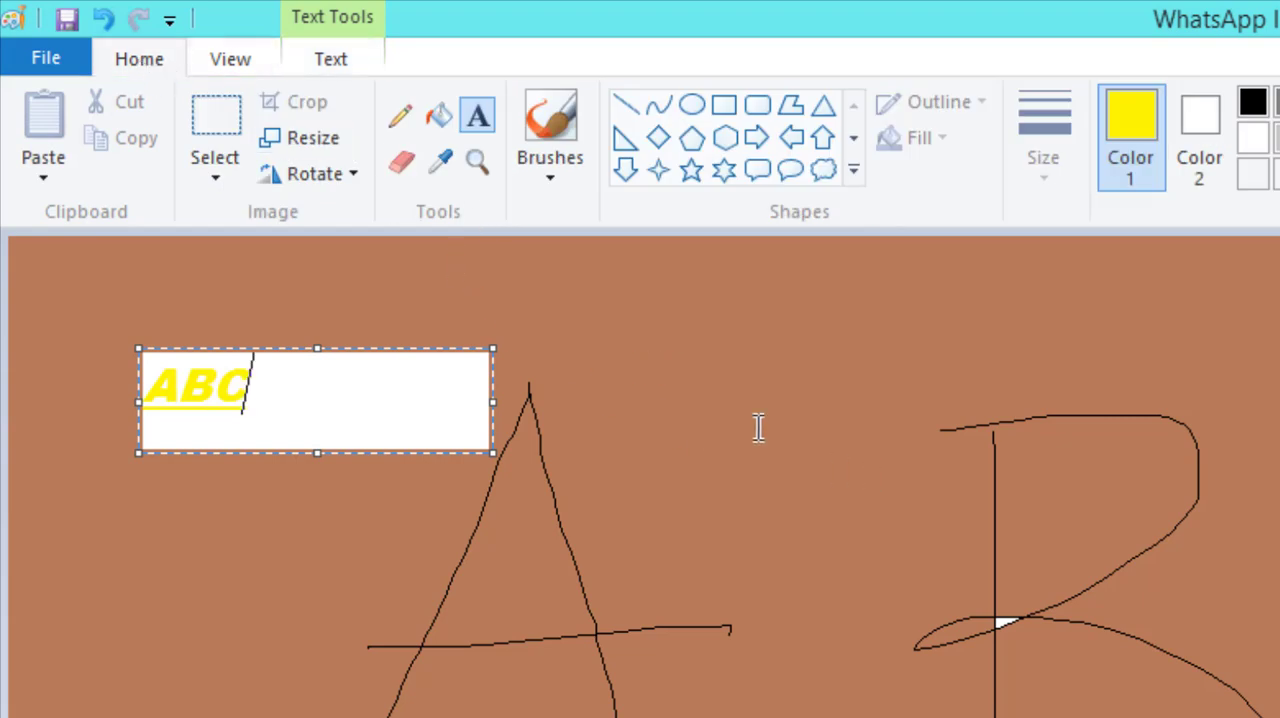
left_click(806, 455)
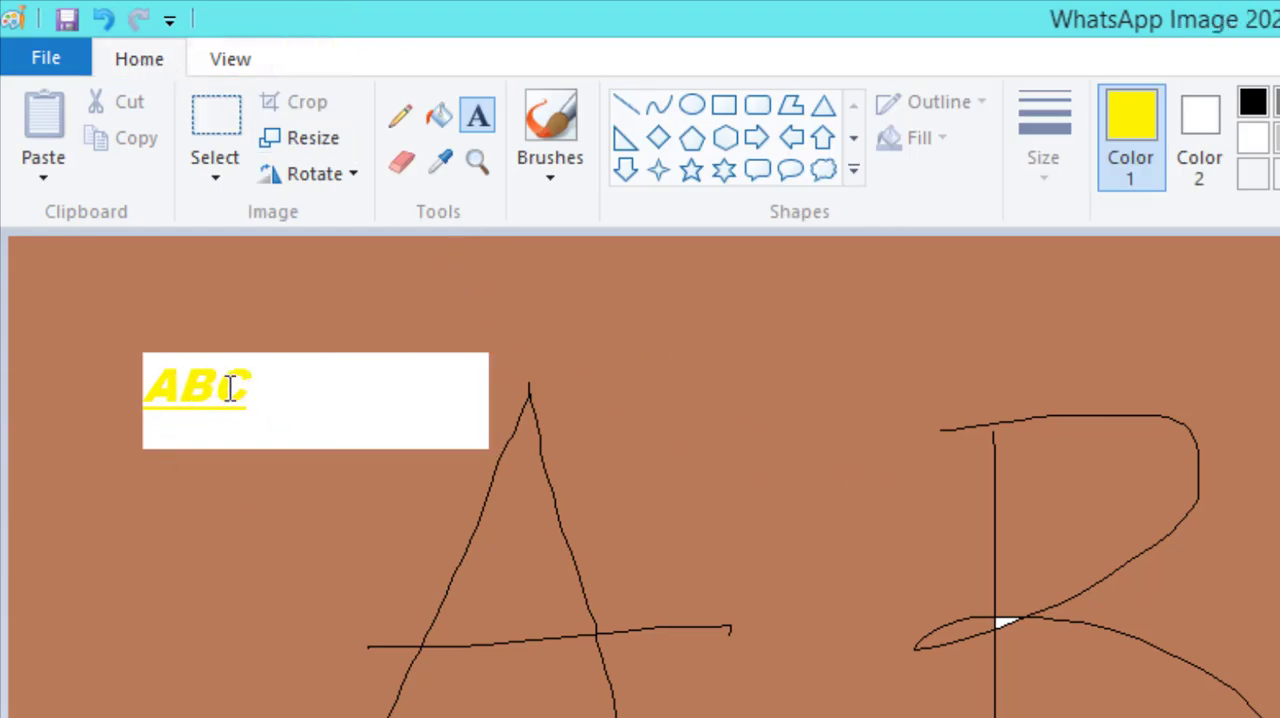
Place an empty text box above the ABC text, give it a transparent background and discard it.
left_click(170, 256)
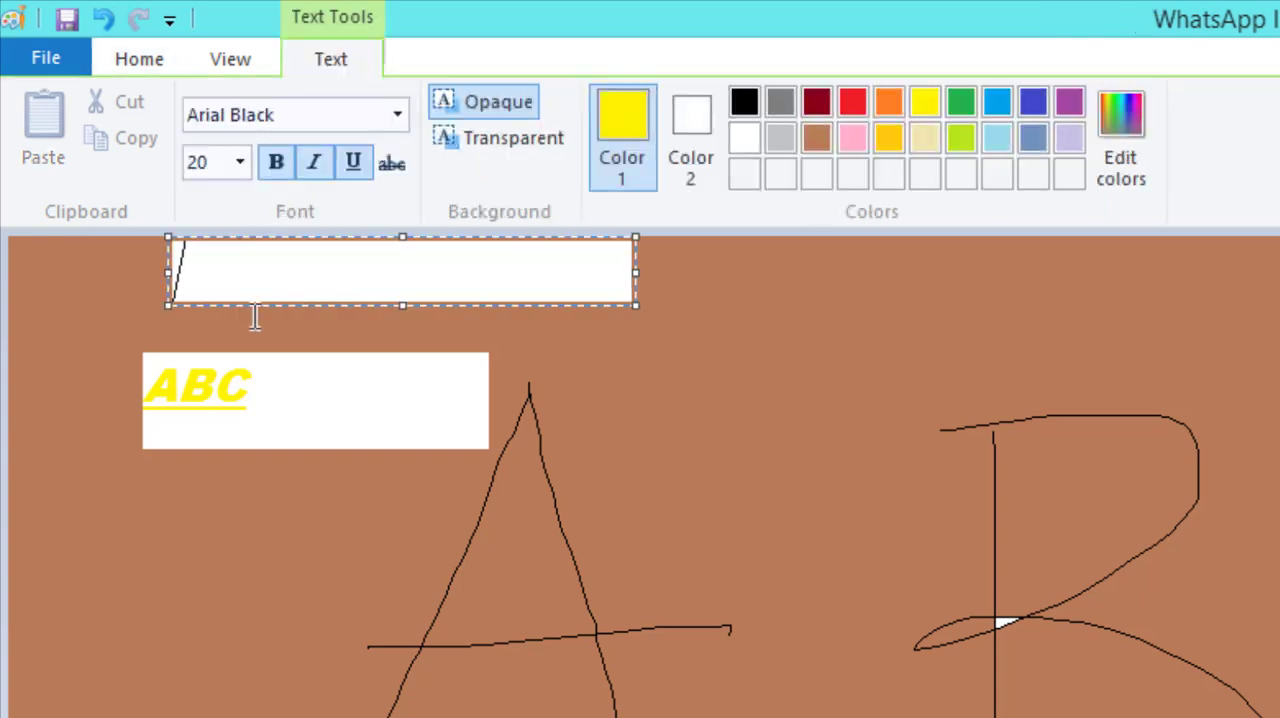
left_click(506, 140)
left_click(681, 335)
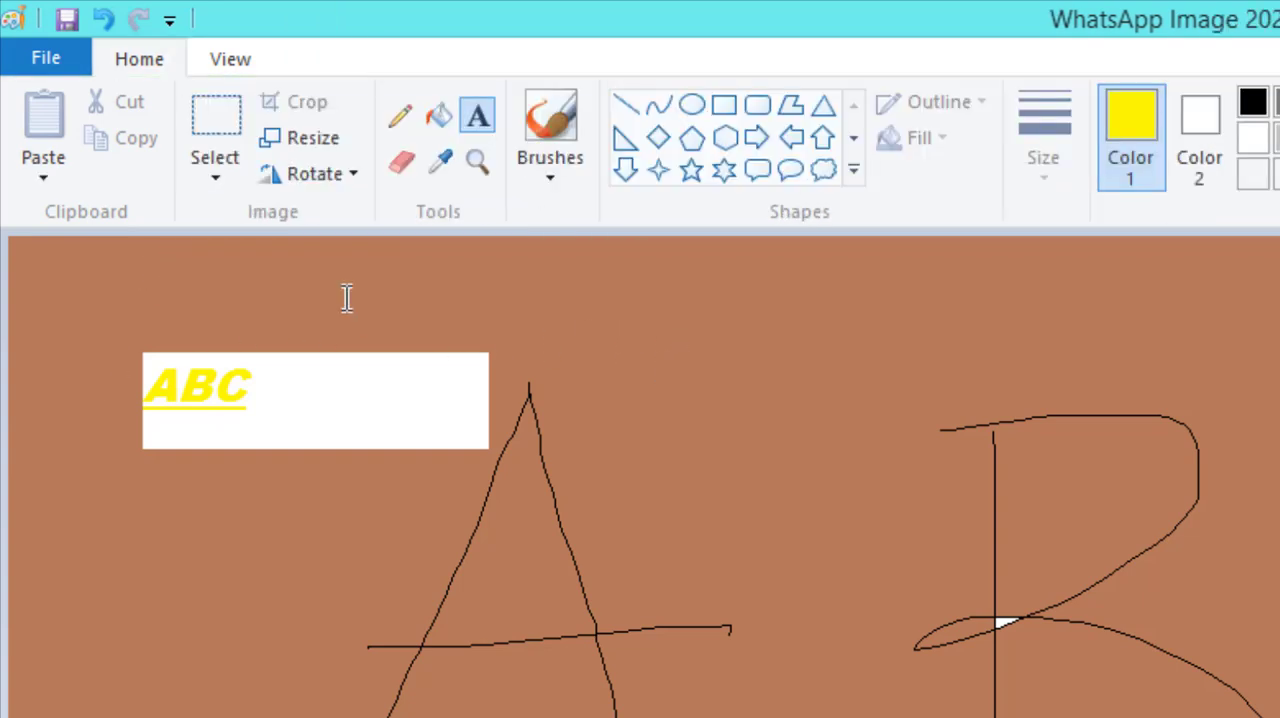
Erase patches over the upper part of the drawn A and beside it with the Eraser.
left_click(408, 170)
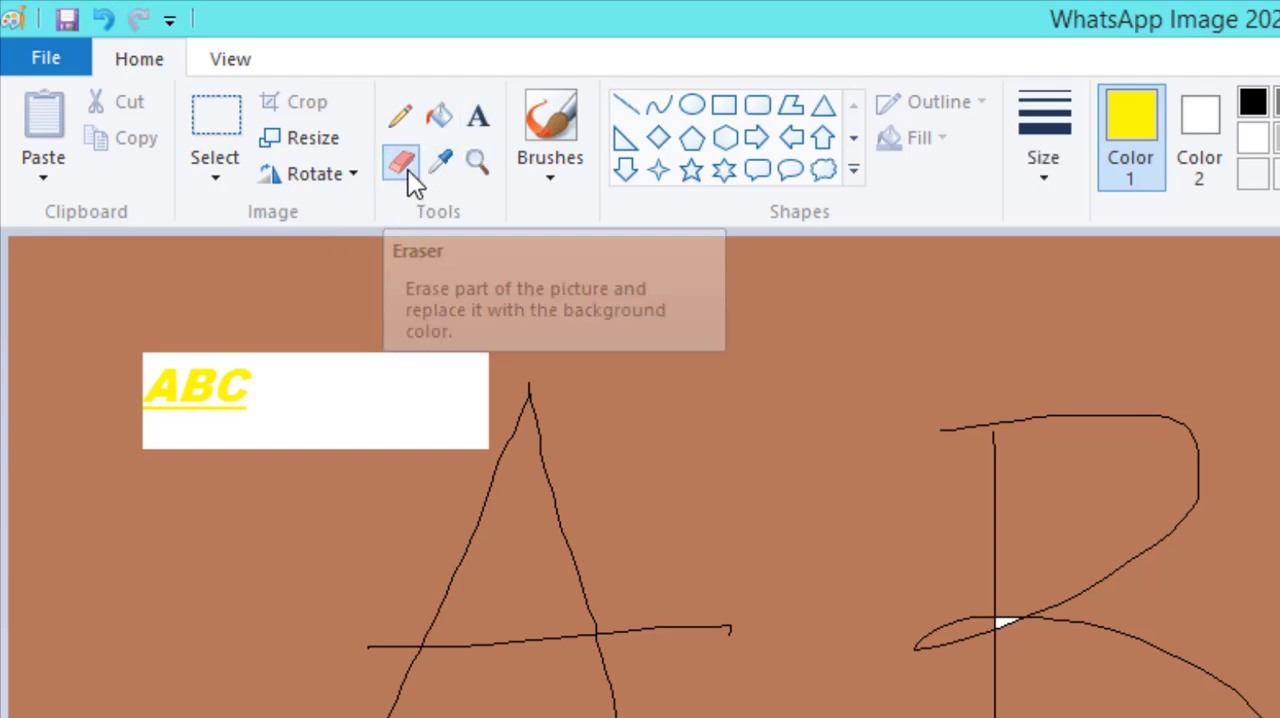
mouse_move(612, 390)
left_mouse_down()
mouse_move(649, 395)
mouse_move(612, 392)
mouse_move(580, 423)
mouse_move(691, 546)
mouse_move(709, 441)
left_mouse_up()
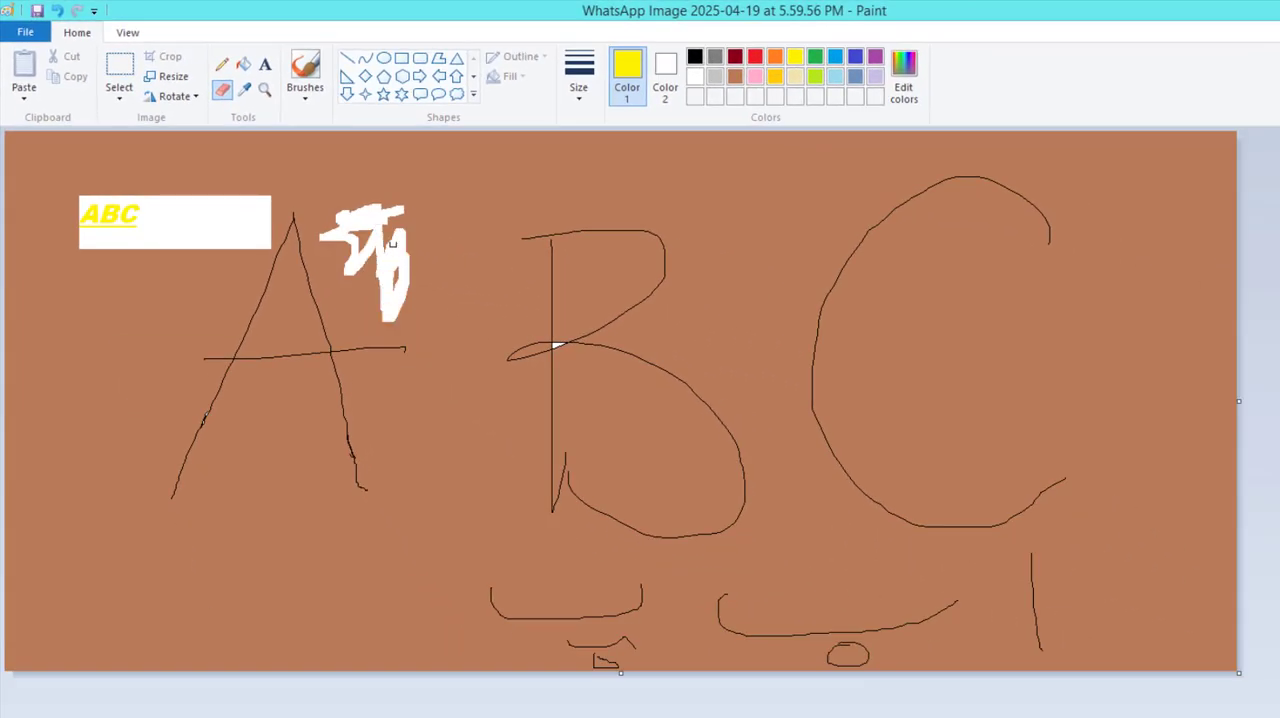
mouse_move(392, 243)
left_mouse_down()
mouse_move(388, 210)
mouse_move(398, 241)
mouse_move(413, 207)
mouse_move(311, 279)
mouse_move(338, 307)
mouse_move(256, 316)
mouse_move(313, 308)
mouse_move(305, 283)
mouse_move(303, 308)
mouse_move(257, 301)
mouse_move(253, 327)
mouse_move(230, 310)
mouse_move(291, 287)
left_mouse_up()
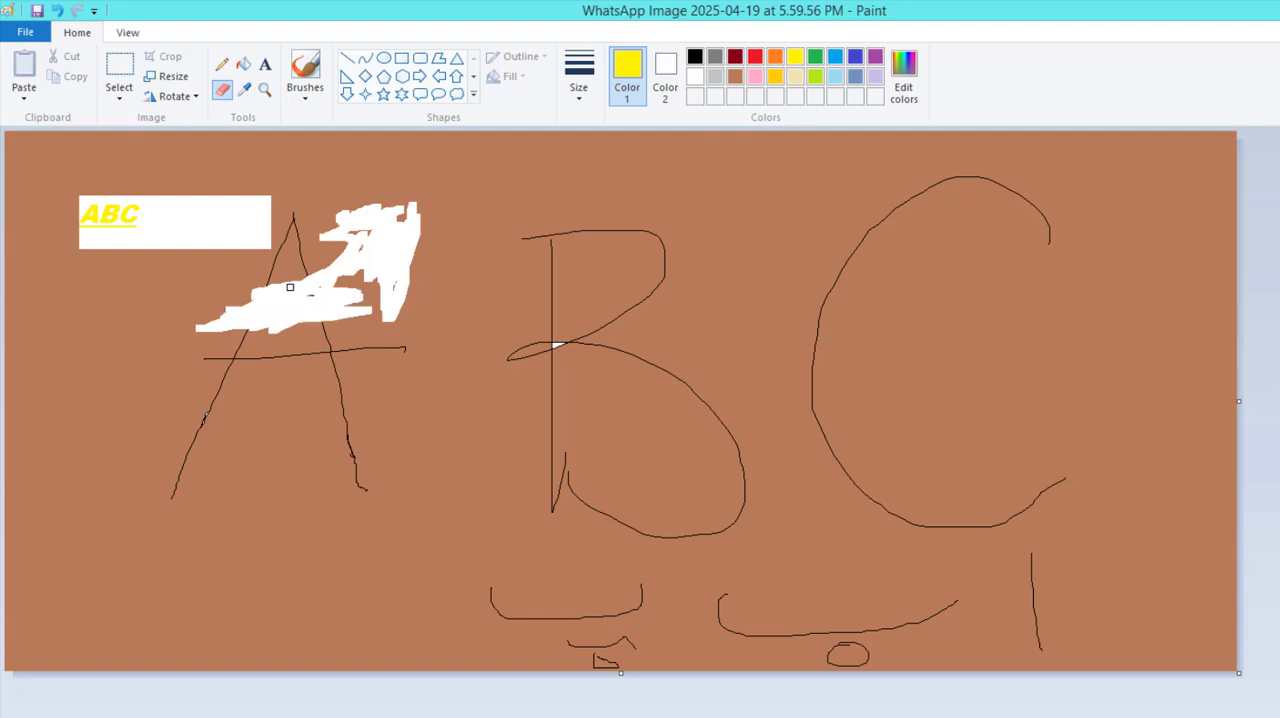
Set the background color to Gray-25% and rub the Eraser over the white patch beside the A.
left_click(670, 88)
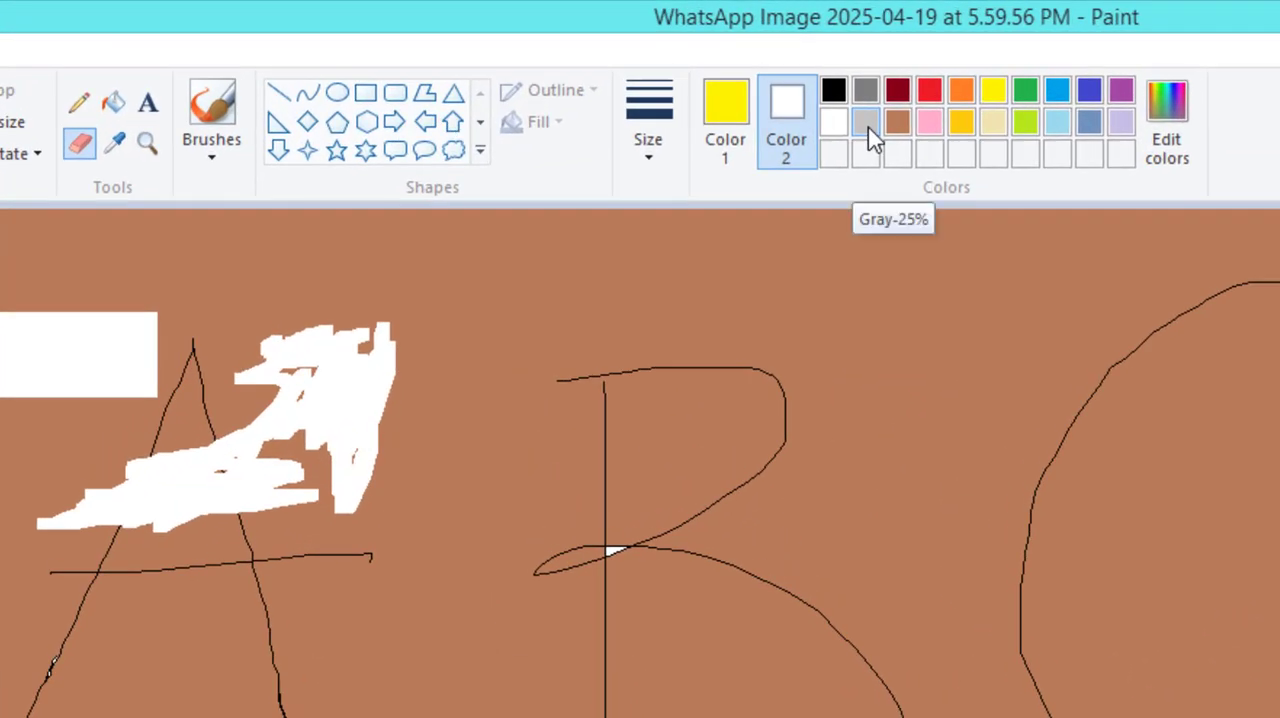
left_click(864, 124)
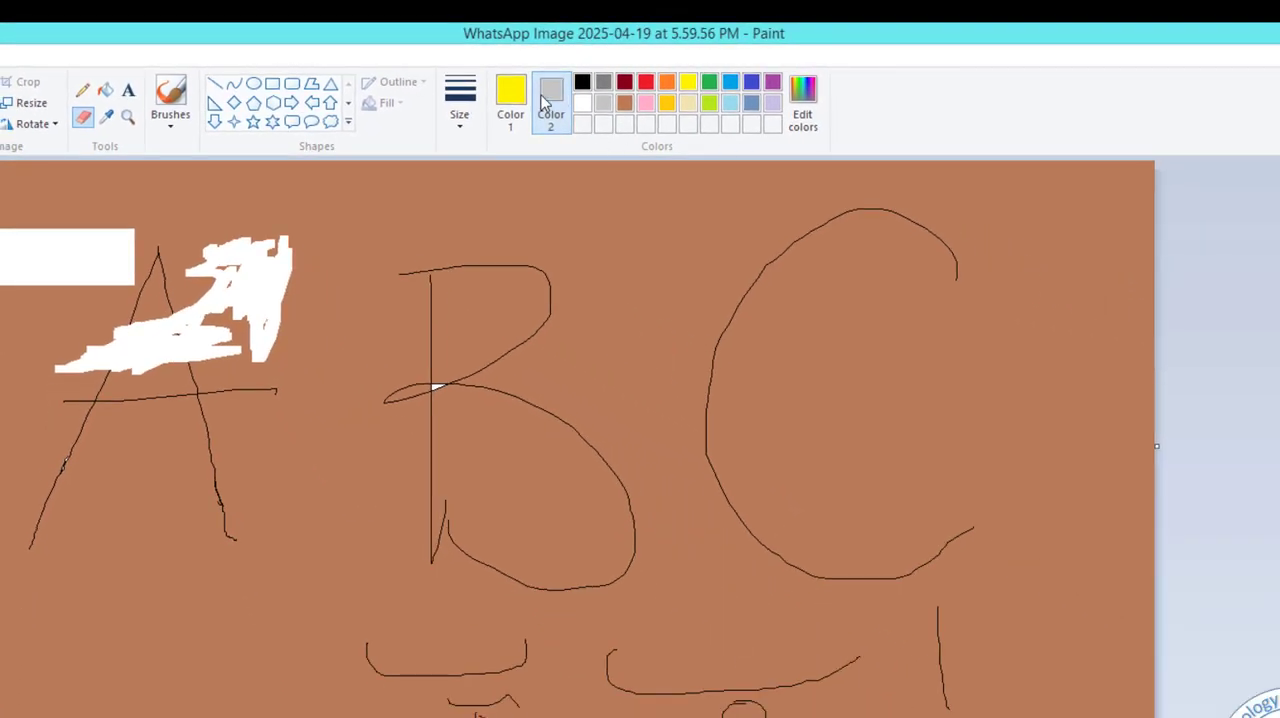
mouse_move(340, 287)
left_mouse_down()
mouse_move(195, 316)
mouse_move(190, 329)
mouse_move(252, 326)
mouse_move(243, 379)
mouse_move(292, 331)
mouse_move(242, 370)
mouse_move(294, 314)
left_mouse_up()
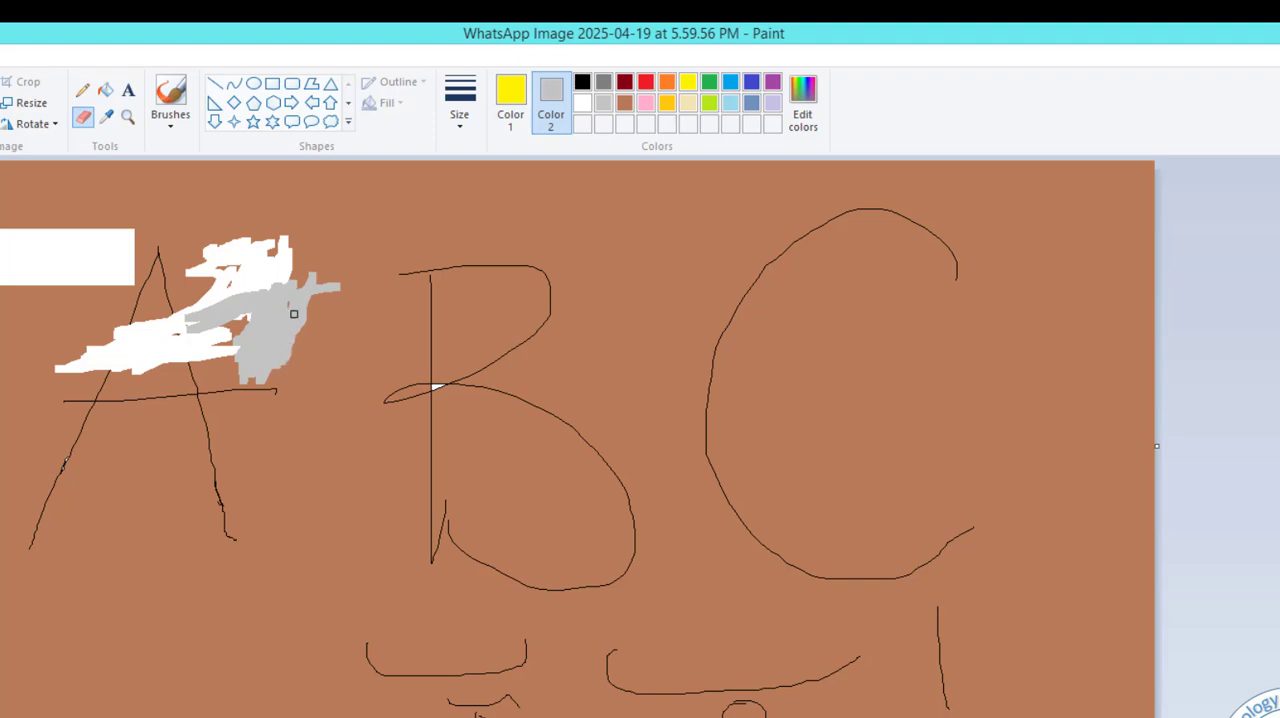
Reset the background color to white, enlarge the eraser and erase the gray patch and the rest of the A.
left_click(584, 104)
mouse_move(280, 307)
left_mouse_down()
mouse_move(291, 254)
mouse_move(230, 298)
mouse_move(306, 307)
mouse_move(318, 283)
mouse_move(231, 350)
mouse_move(244, 335)
mouse_move(241, 380)
mouse_move(261, 381)
mouse_move(272, 357)
mouse_move(247, 396)
mouse_move(270, 356)
mouse_move(275, 378)
mouse_move(265, 346)
mouse_move(230, 382)
left_mouse_up()
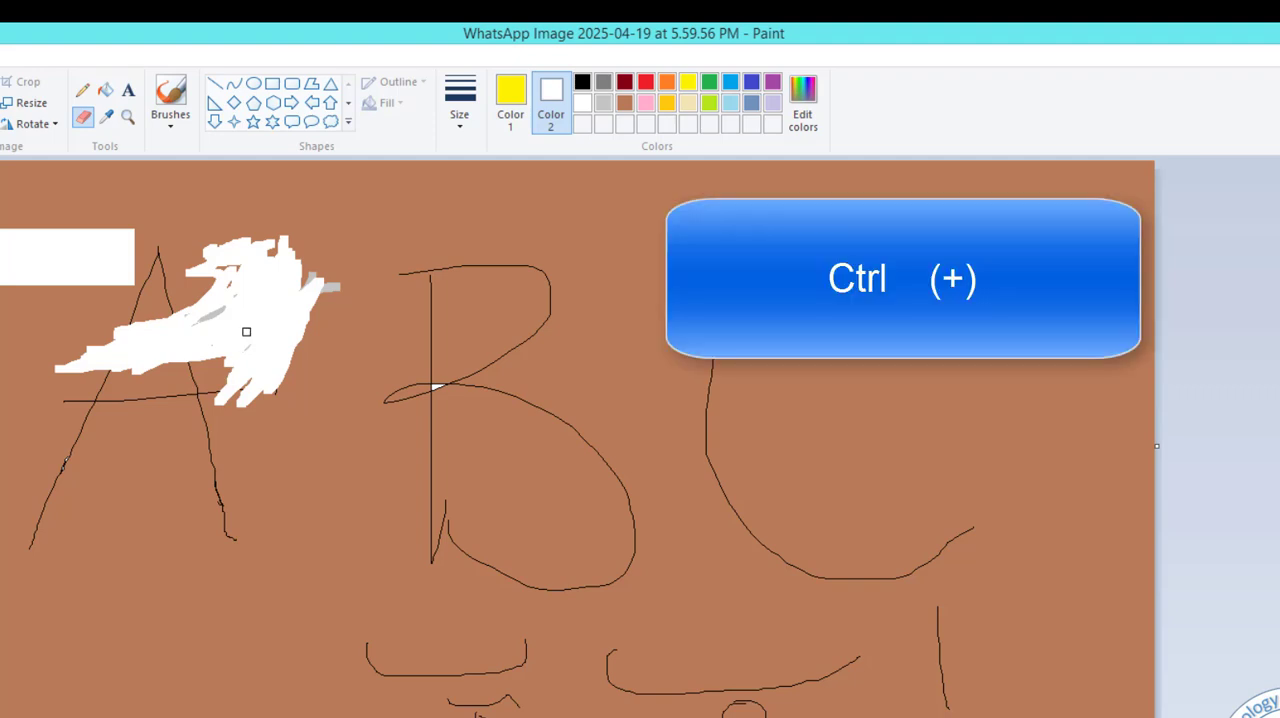
key("ctrl+plus")
key("ctrl+plus")
key("ctrl+plus")
key("ctrl+plus")
key("ctrl+plus")
key("ctrl+plus")
key("ctrl+plus")
mouse_move(246, 331)
left_mouse_down()
mouse_move(282, 328)
mouse_move(280, 300)
mouse_move(191, 307)
mouse_move(282, 259)
mouse_move(278, 339)
mouse_move(188, 372)
mouse_move(190, 288)
mouse_move(175, 256)
mouse_move(87, 402)
mouse_move(133, 370)
mouse_move(110, 359)
mouse_move(138, 435)
mouse_move(94, 476)
mouse_move(87, 459)
mouse_move(130, 426)
mouse_move(69, 477)
mouse_move(29, 550)
mouse_move(93, 504)
mouse_move(152, 493)
mouse_move(184, 508)
mouse_move(217, 556)
mouse_move(228, 514)
mouse_move(220, 445)
left_mouse_up()
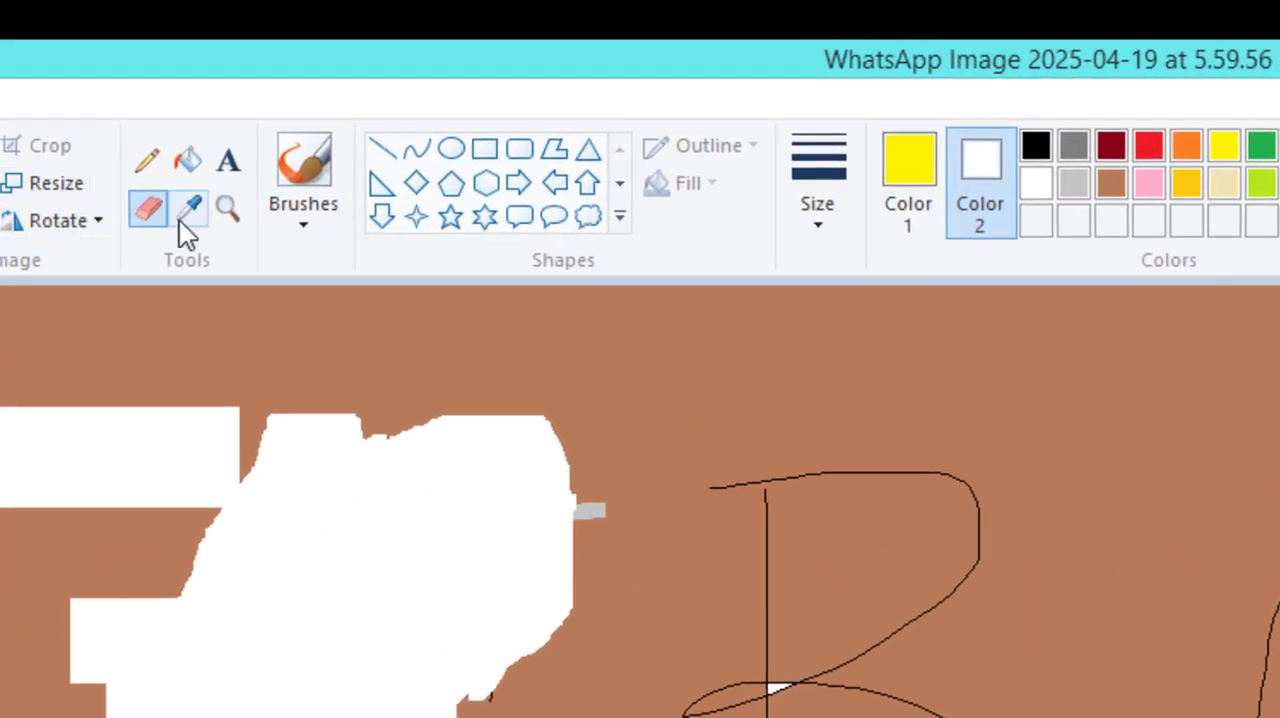
Sample the brown background as the foreground color with the Color picker, and replace it with yellow picked from the ABC text.
left_click(183, 222)
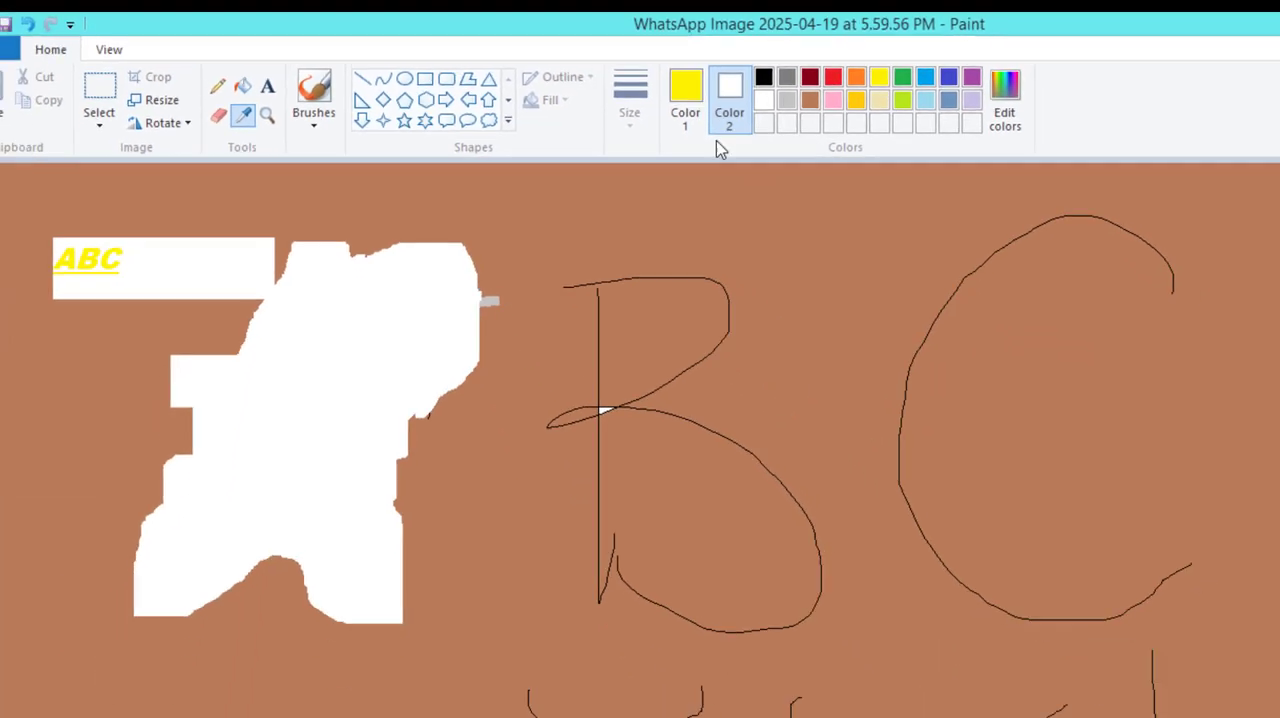
left_click(884, 205)
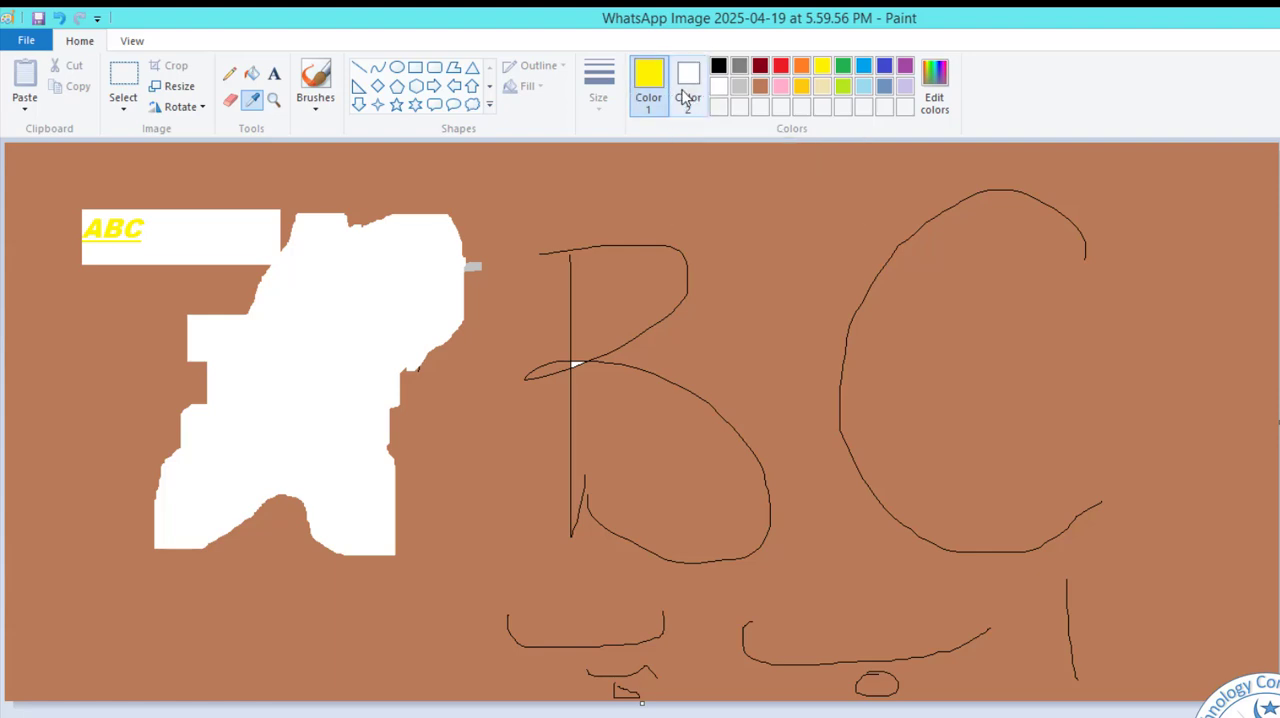
left_click(254, 104)
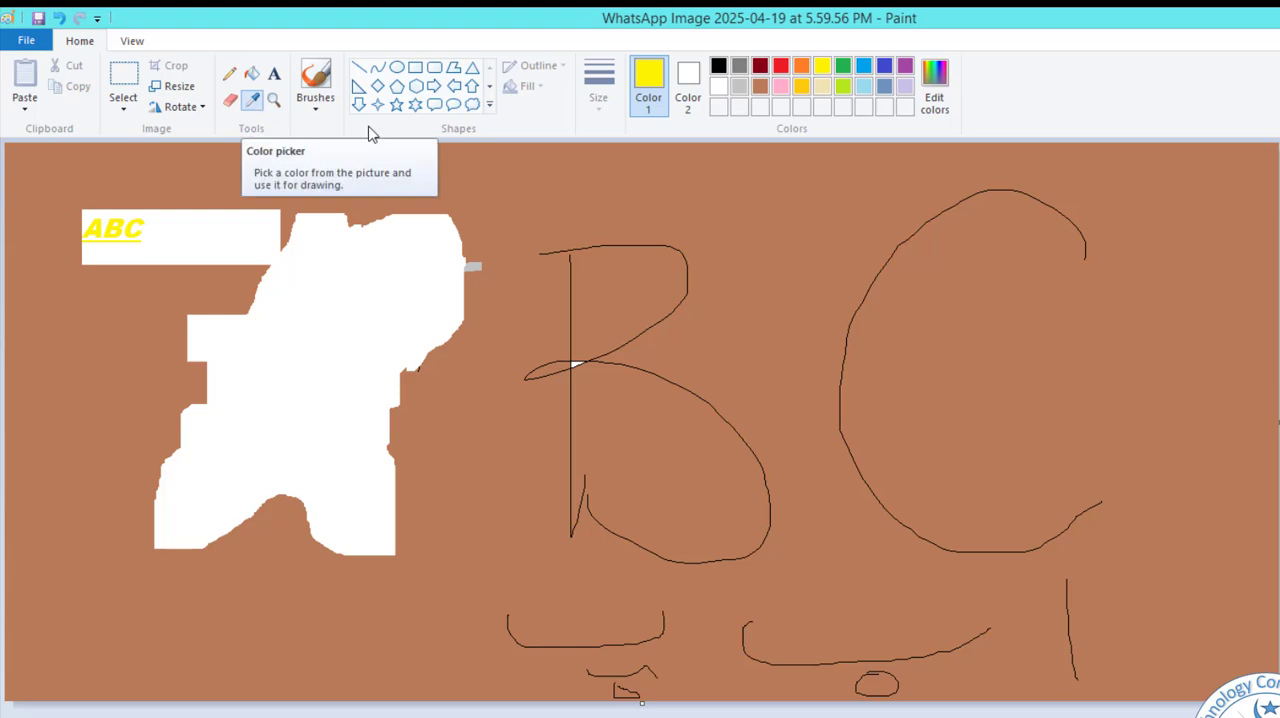
left_click(648, 200)
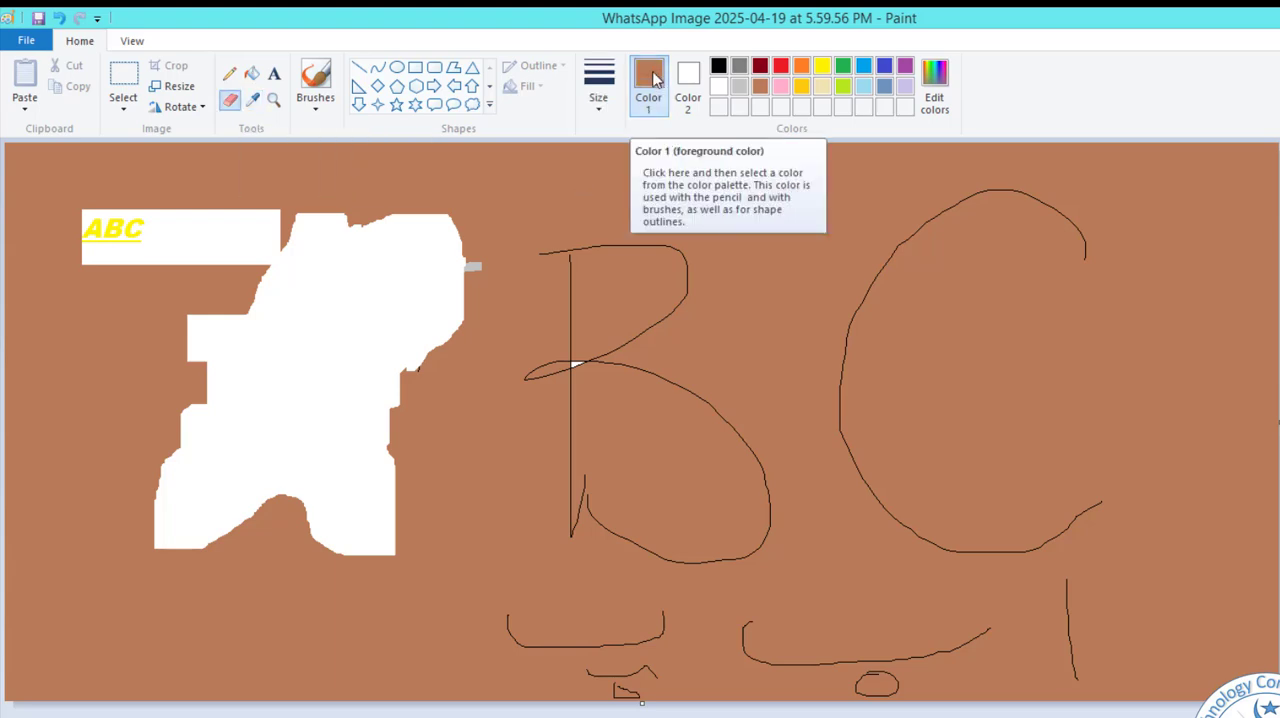
left_click(252, 99)
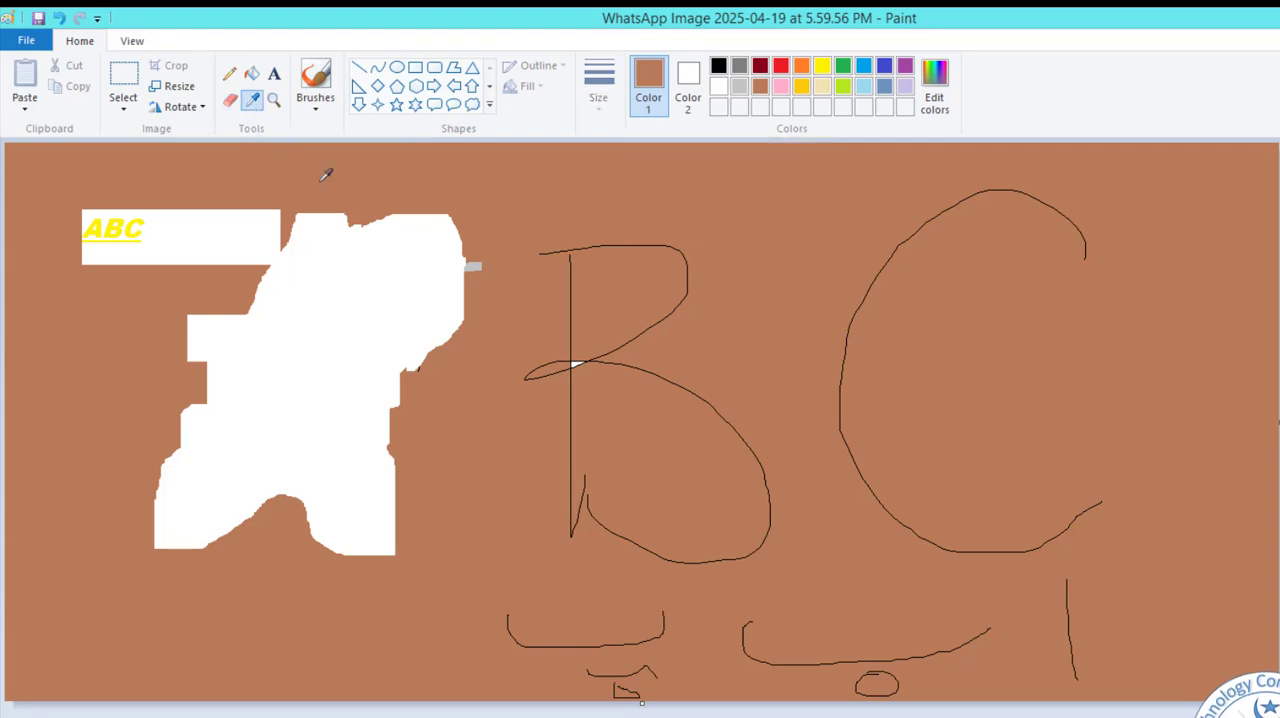
left_click(127, 219)
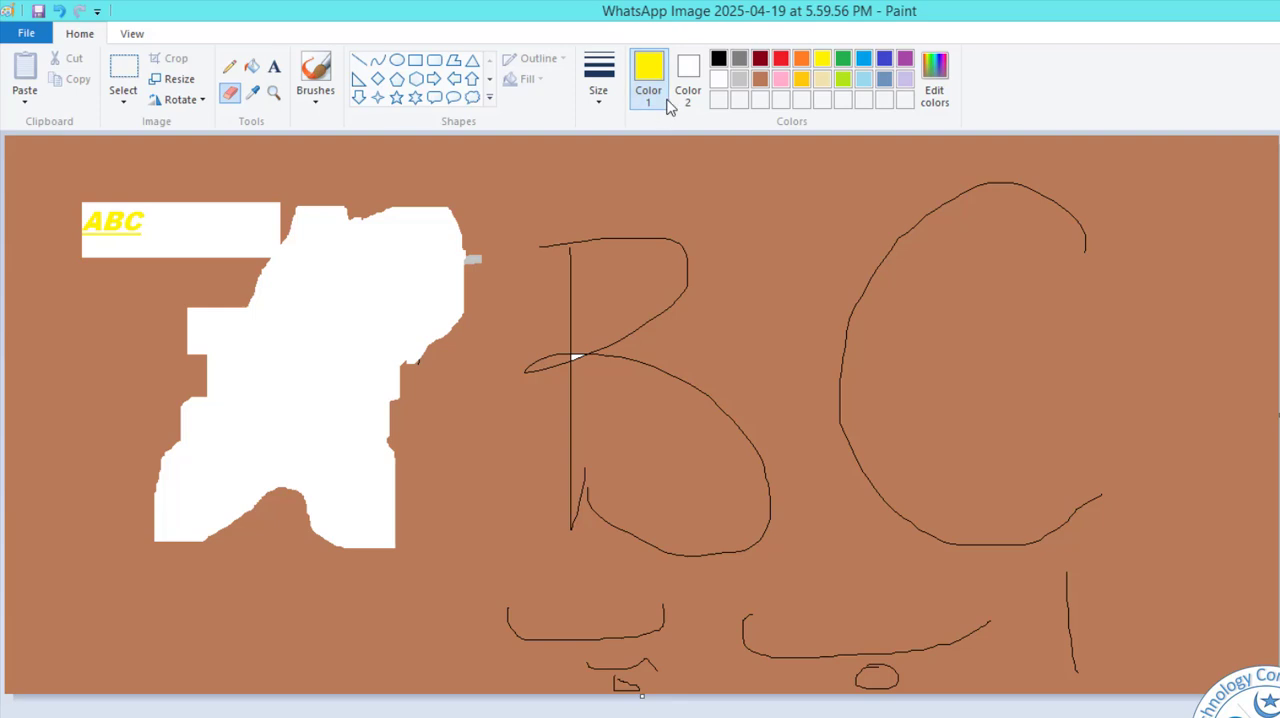
Magnify the picture twice around the ABC text and zoom back out to the original view.
left_click(273, 93)
left_click(335, 265)
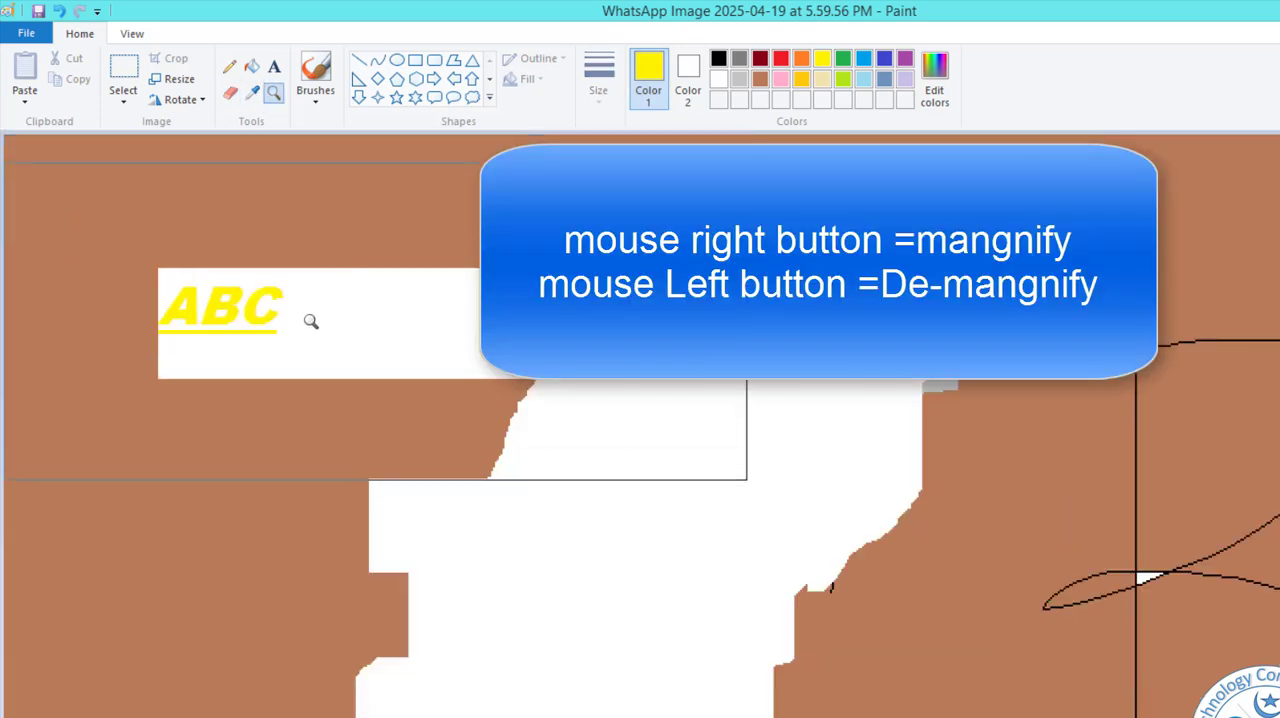
left_click(267, 352)
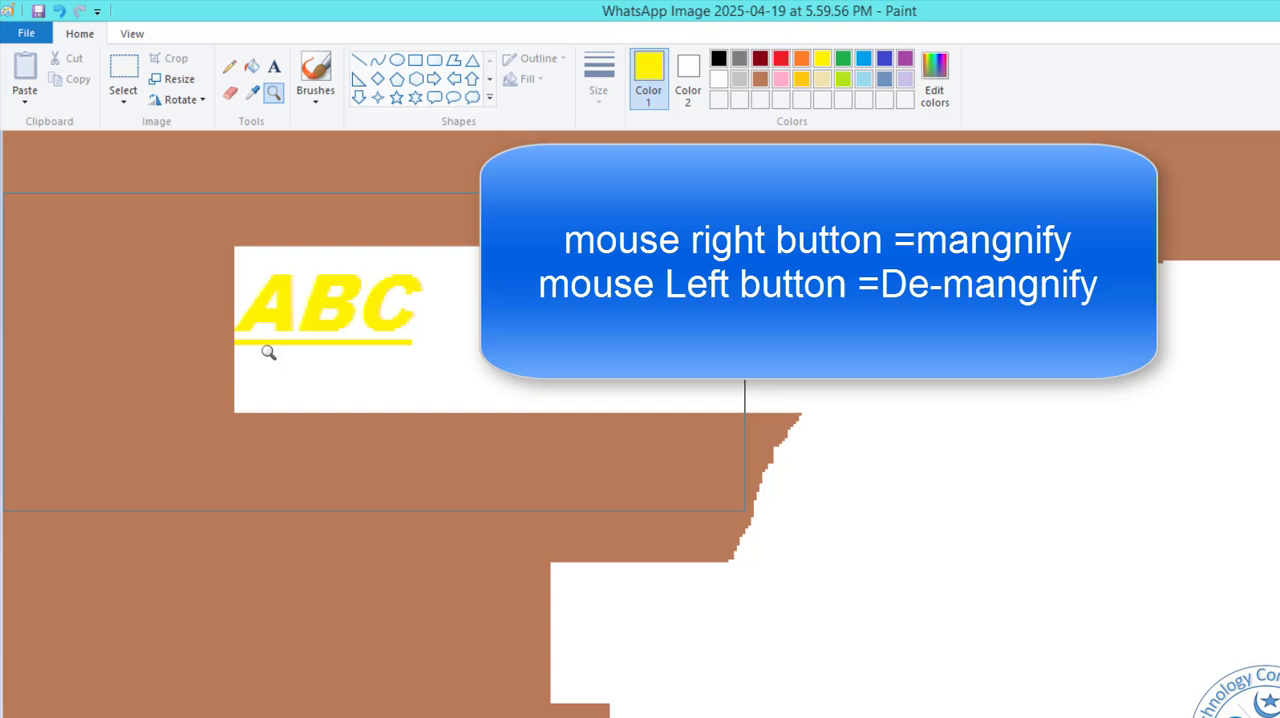
right_click(368, 340)
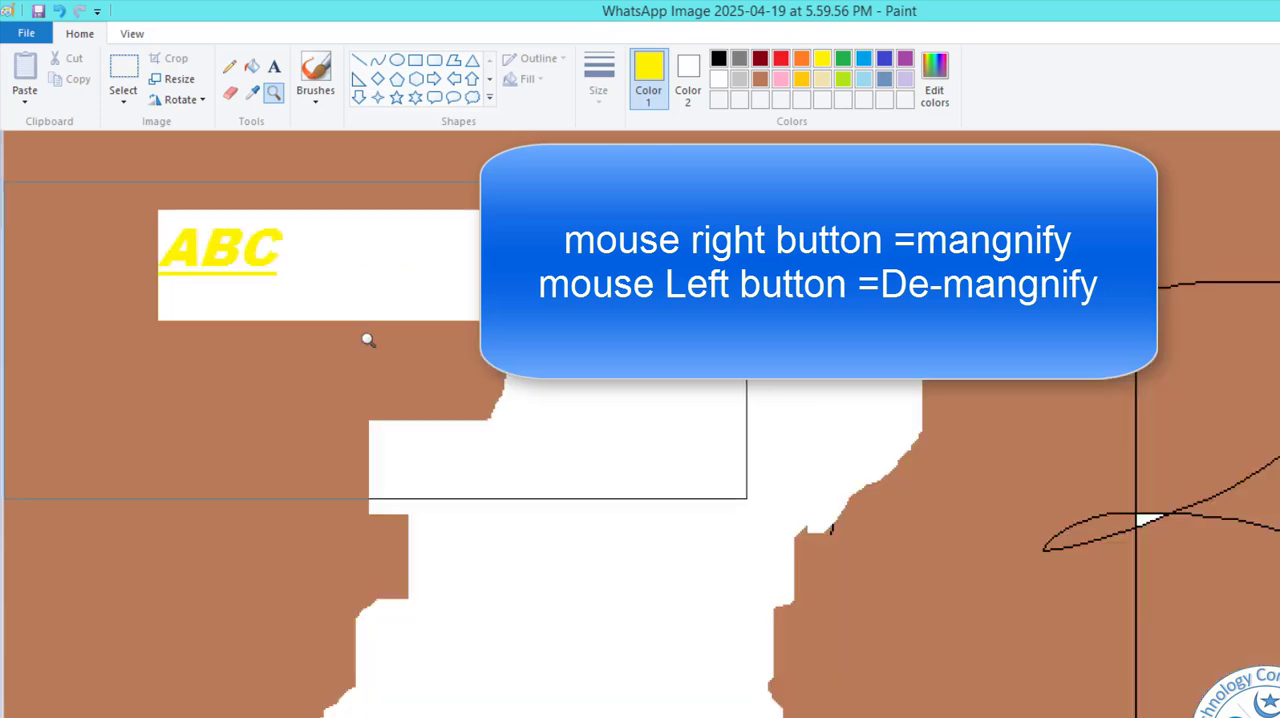
right_click(331, 337)
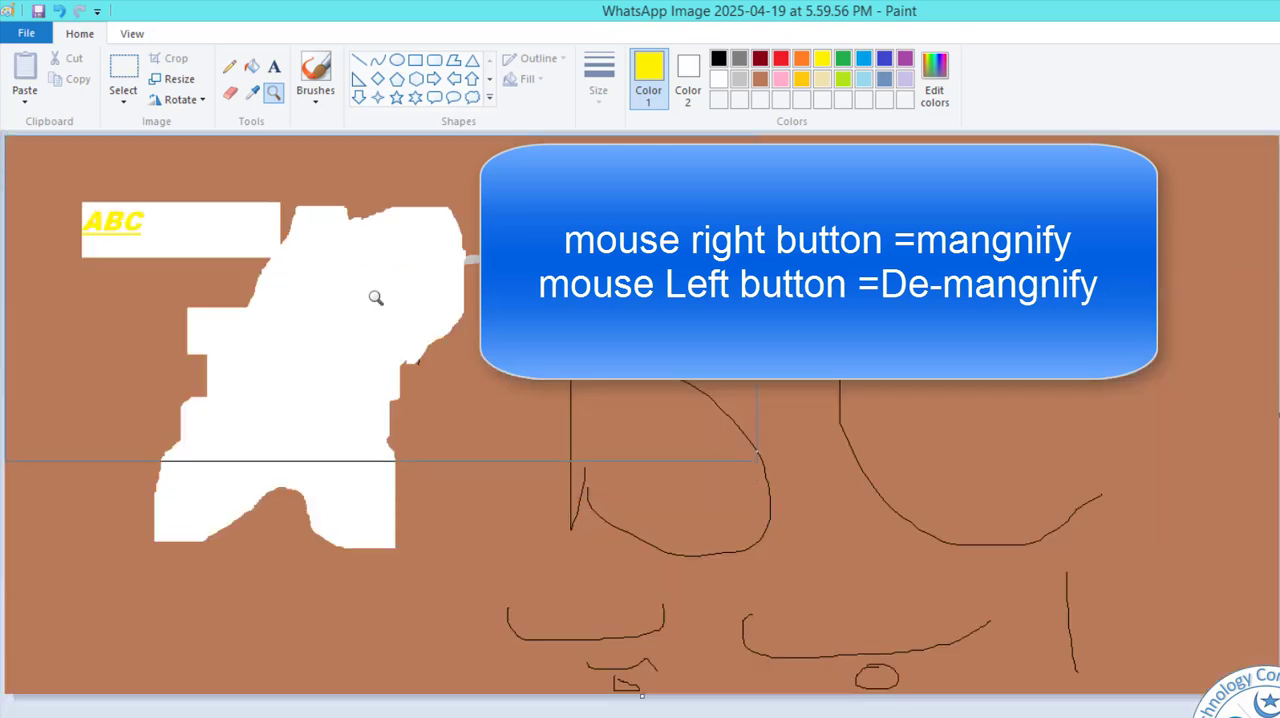
Paint a wavy vertical stroke and three straight strokes crossing it in yellow between B and C with the basic Brush.
left_click(322, 96)
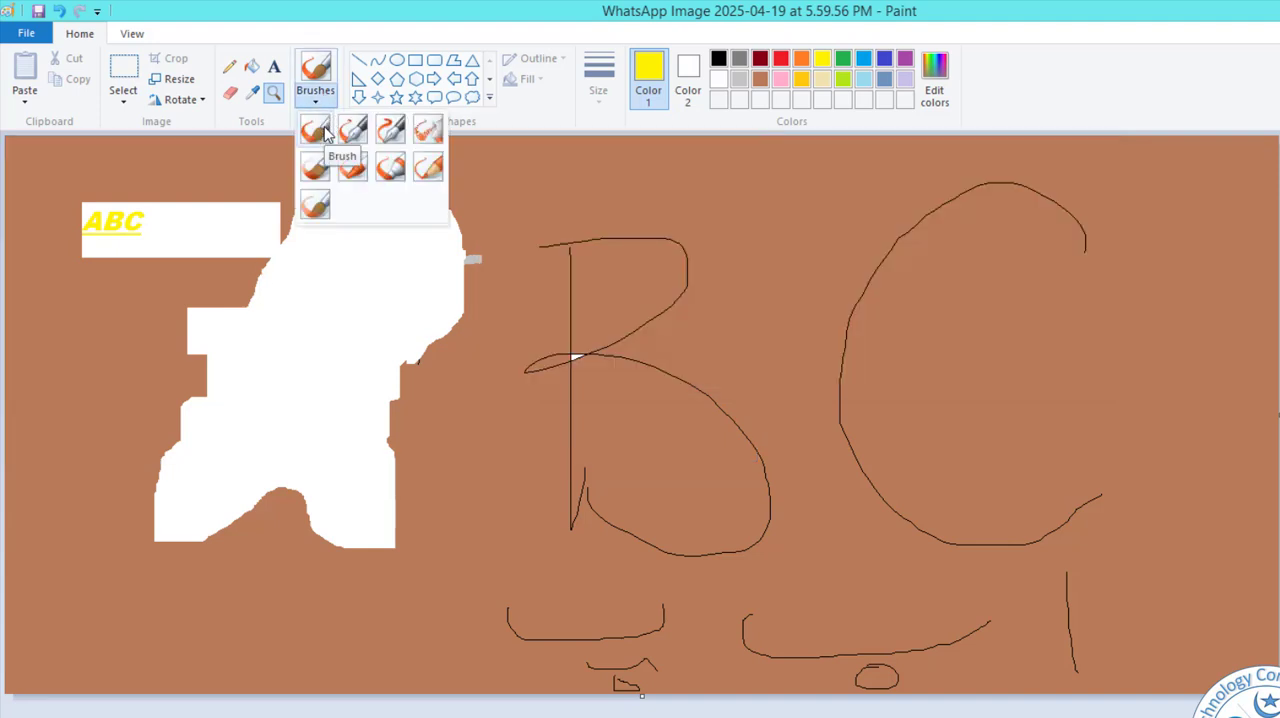
left_click(316, 130)
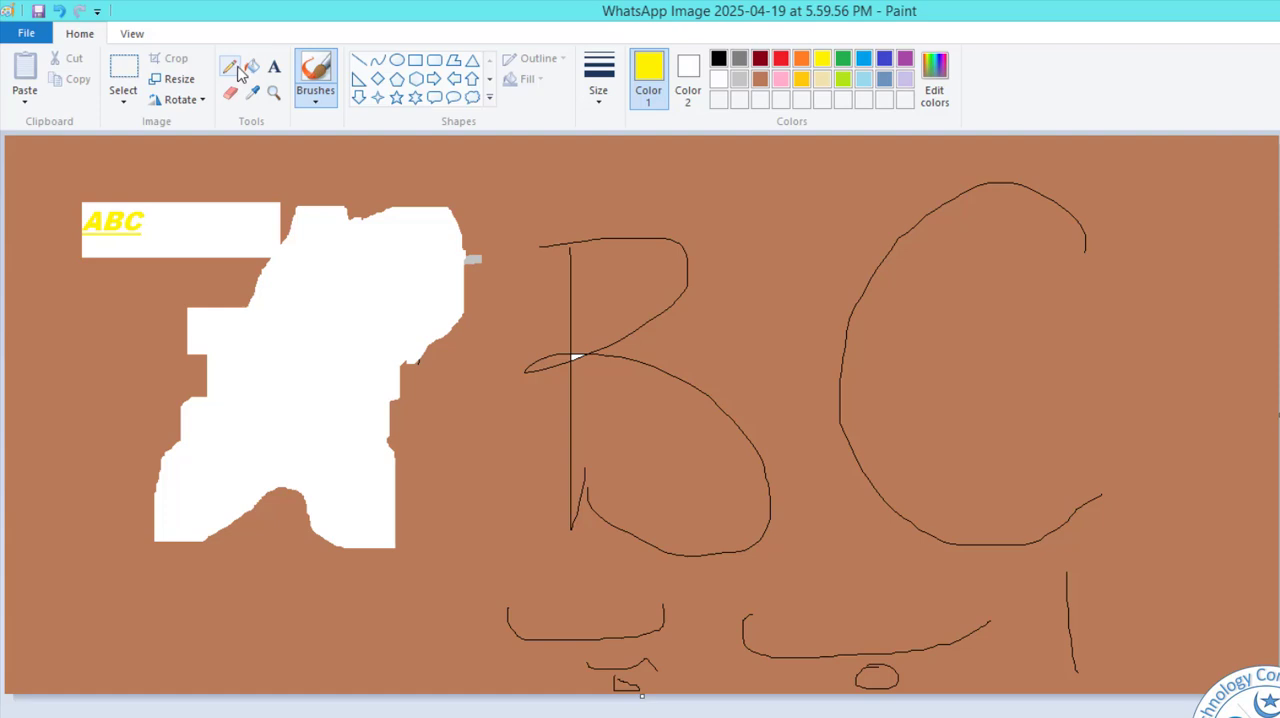
left_click_drag(803, 276, 800, 341)
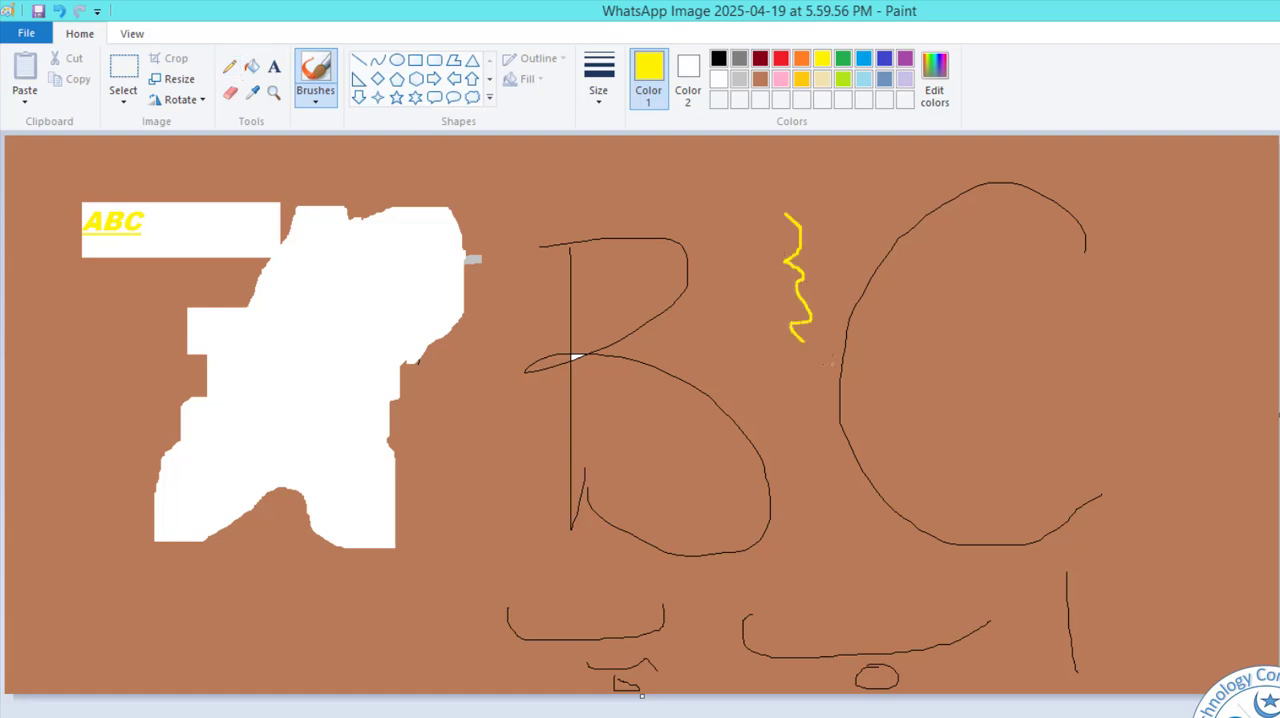
left_click_drag(705, 318, 899, 315)
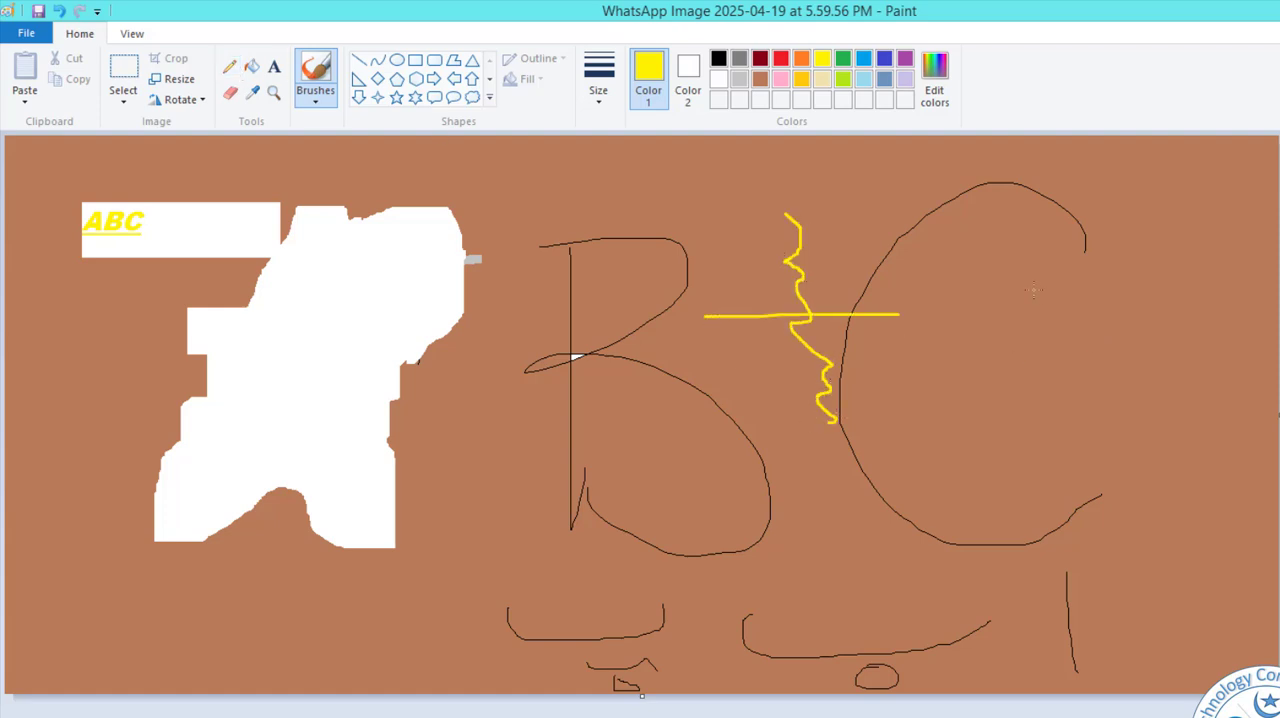
left_click_drag(875, 206, 774, 392)
left_click_drag(742, 251, 927, 433)
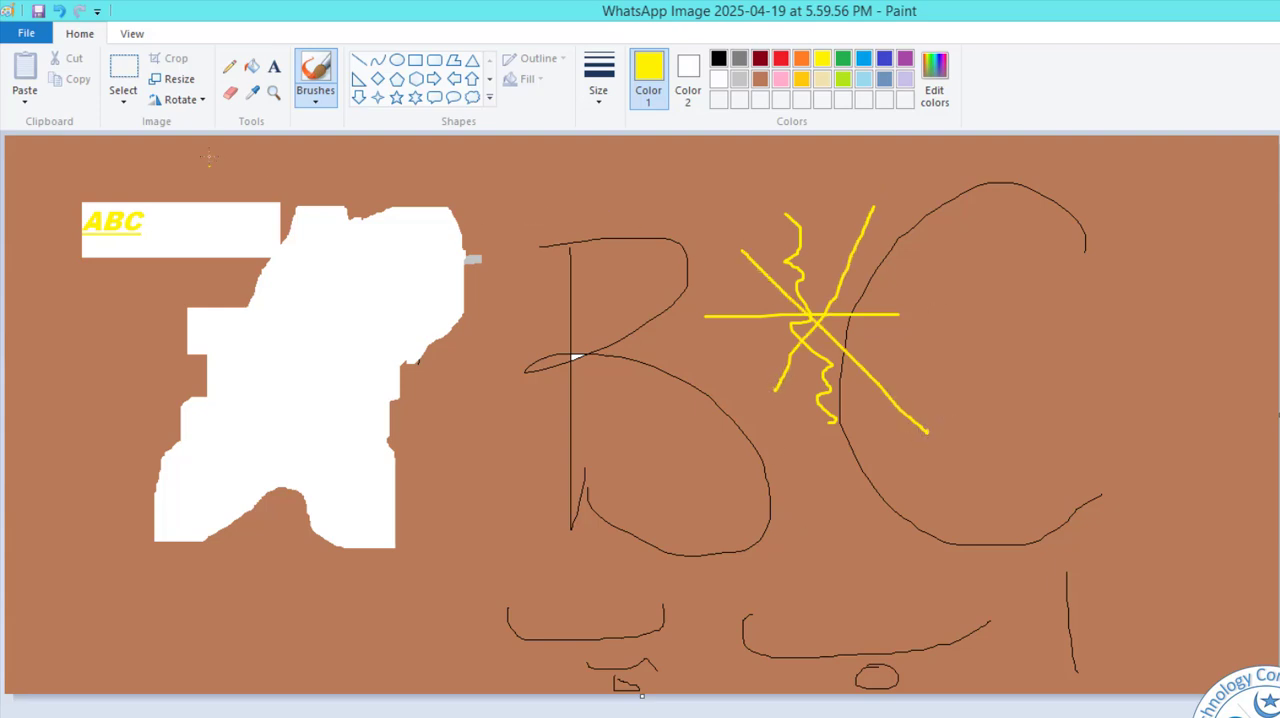
left_click(316, 95)
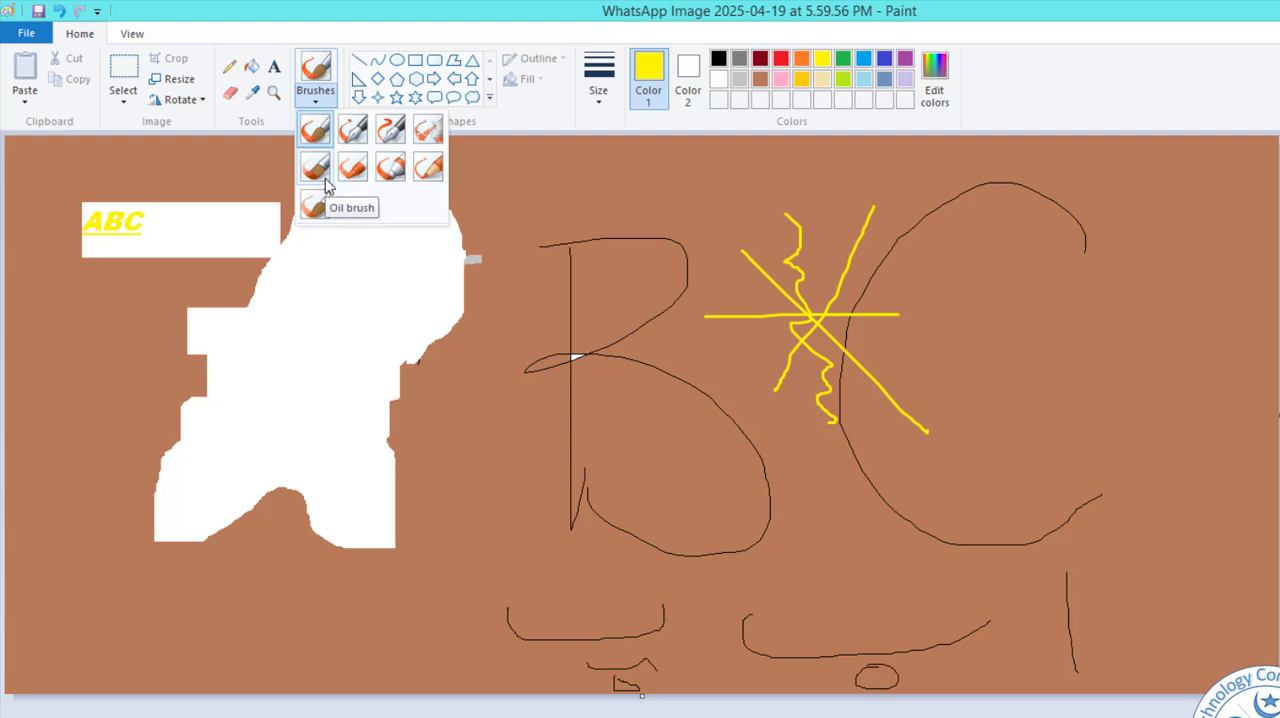
left_click(490, 102)
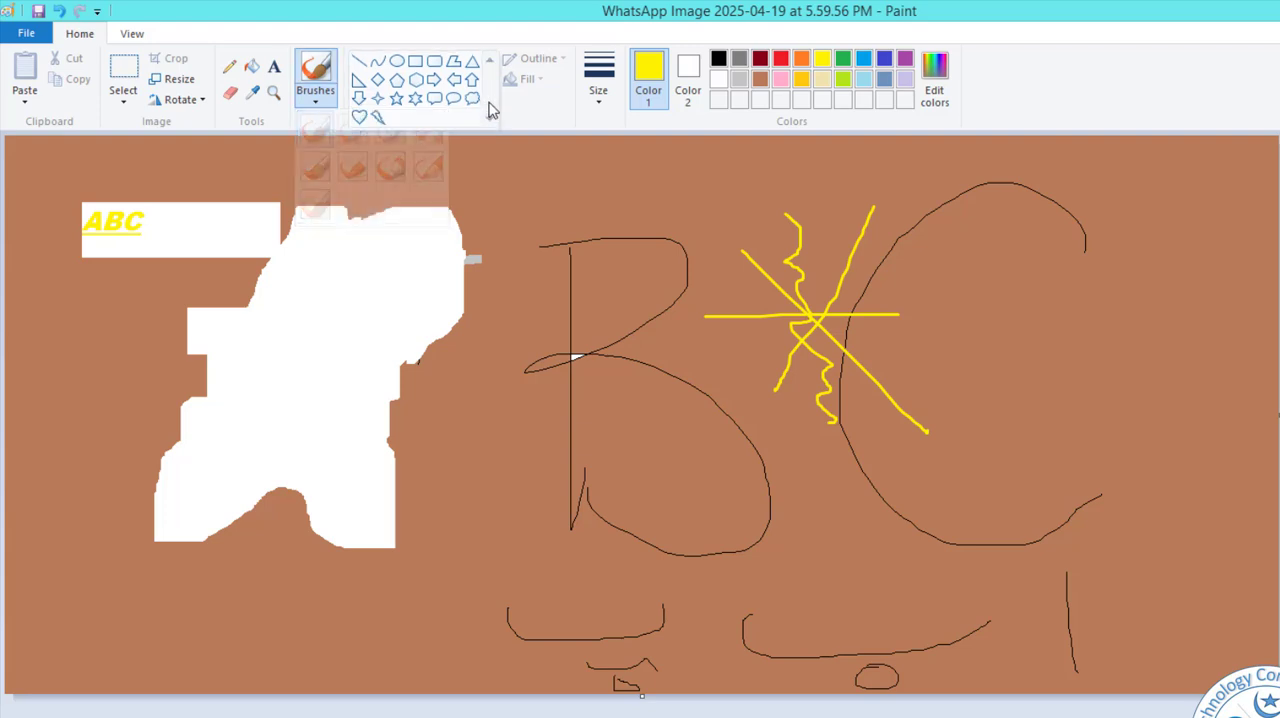
left_click(360, 63)
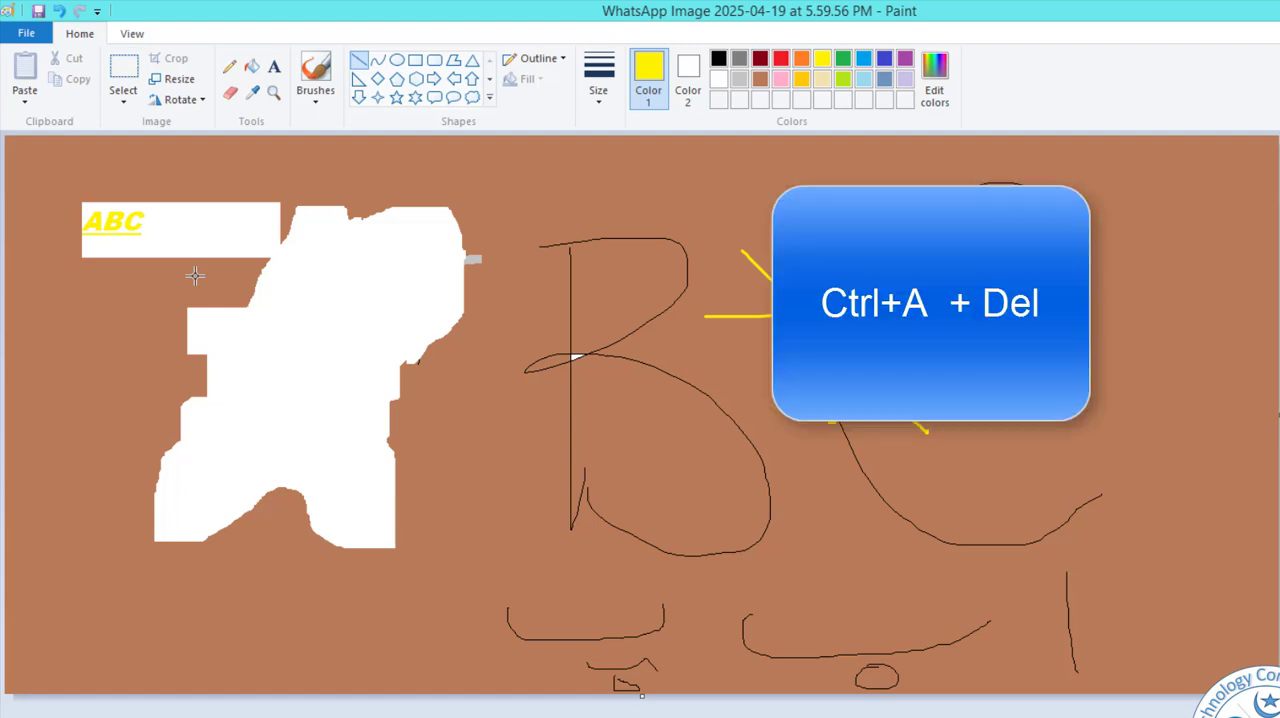
Select the whole picture and delete its contents.
key("ctrl+a")
key("Delete")
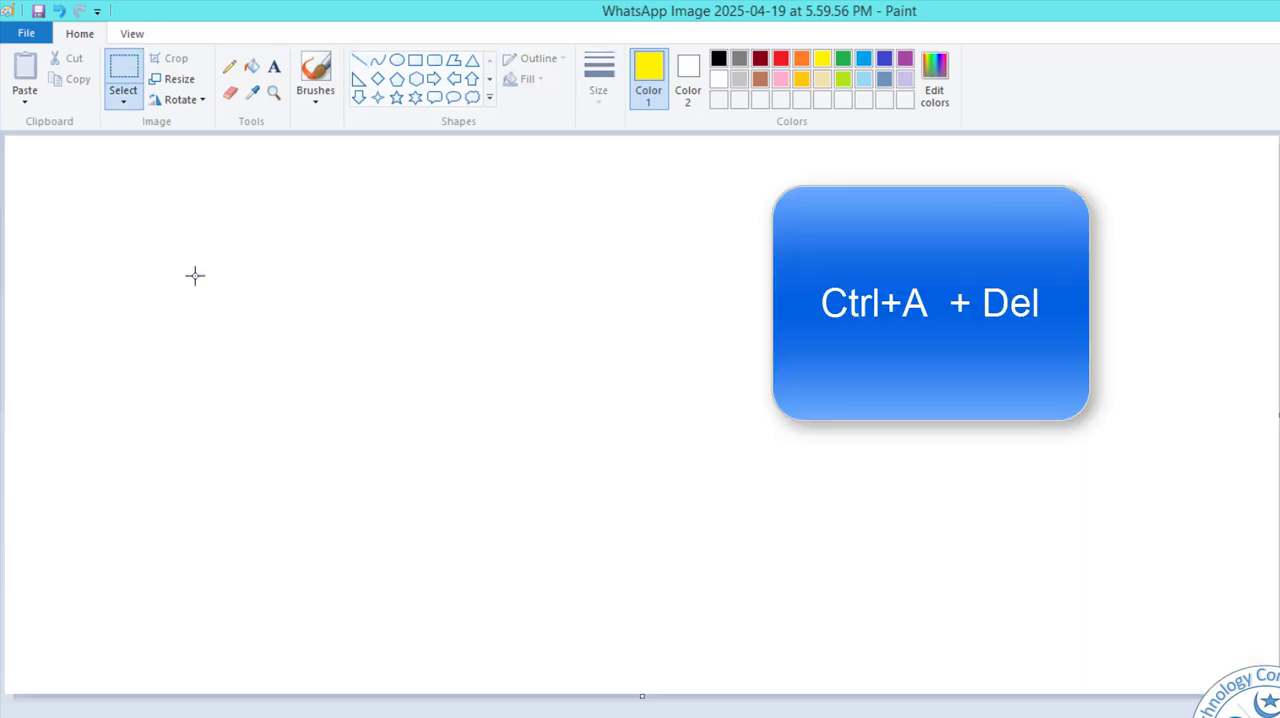
Draw a thick black, nearly horizontal line across the upper canvas with the Line shape and adjust its position and end point.
left_click(764, 60)
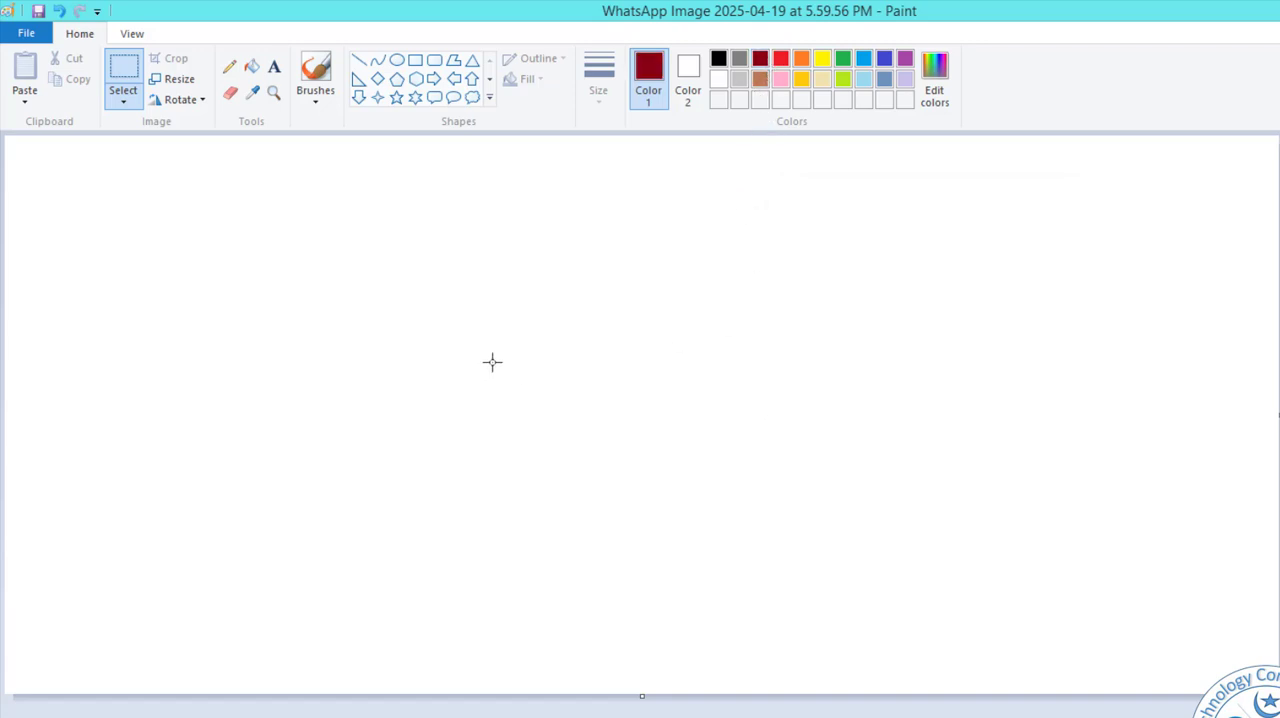
left_click(718, 59)
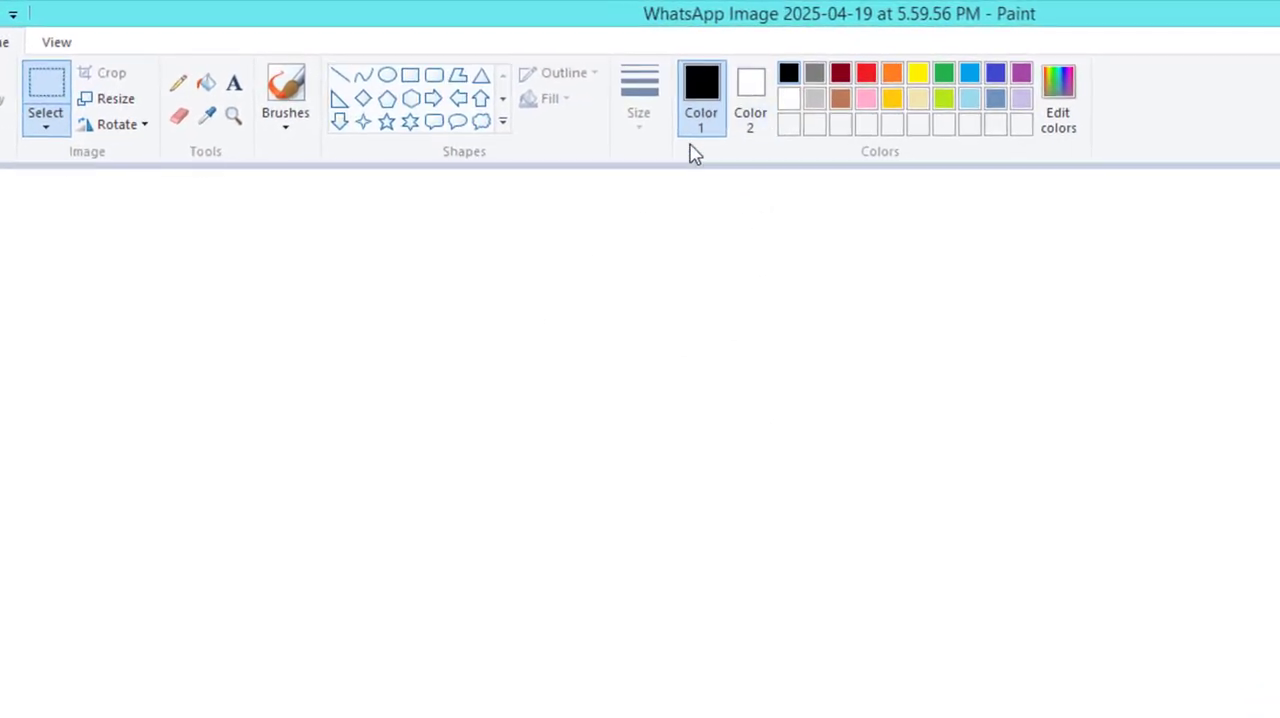
left_click(339, 76)
mouse_move(237, 300)
left_mouse_down()
mouse_move(843, 351)
mouse_move(996, 297)
left_mouse_up()
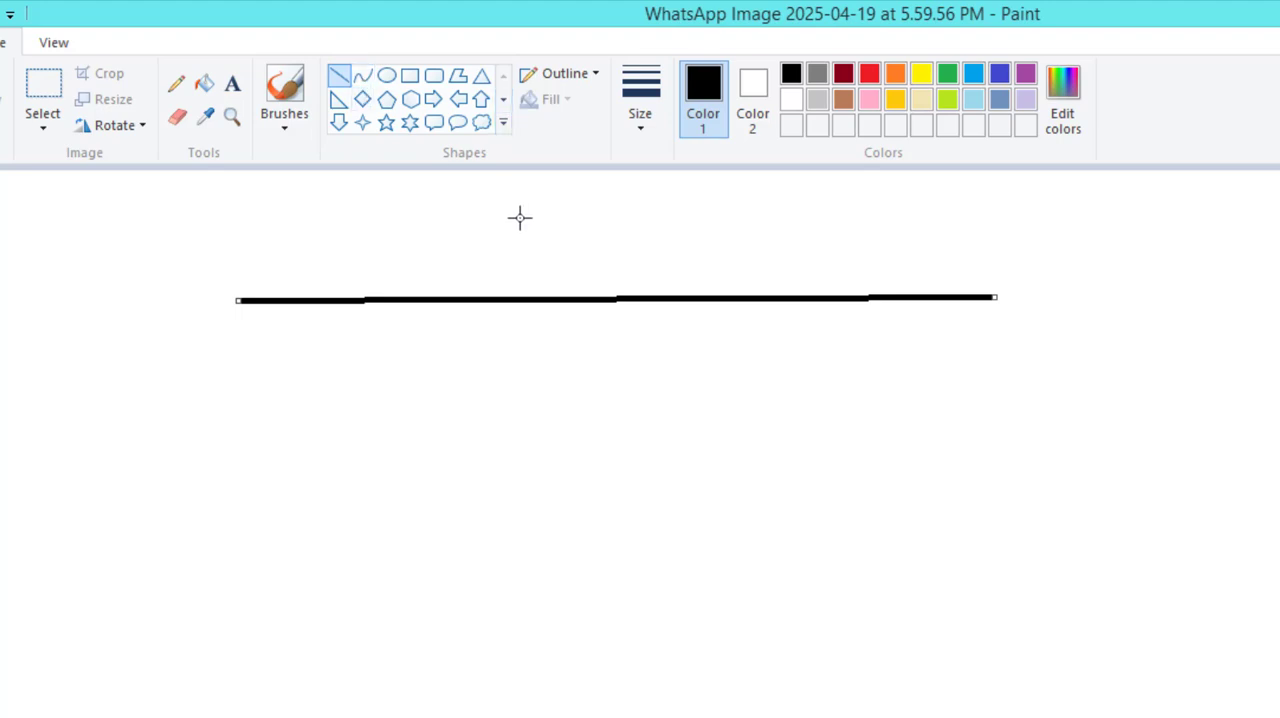
left_click_drag(871, 297, 829, 323)
left_click_drag(940, 323, 981, 258)
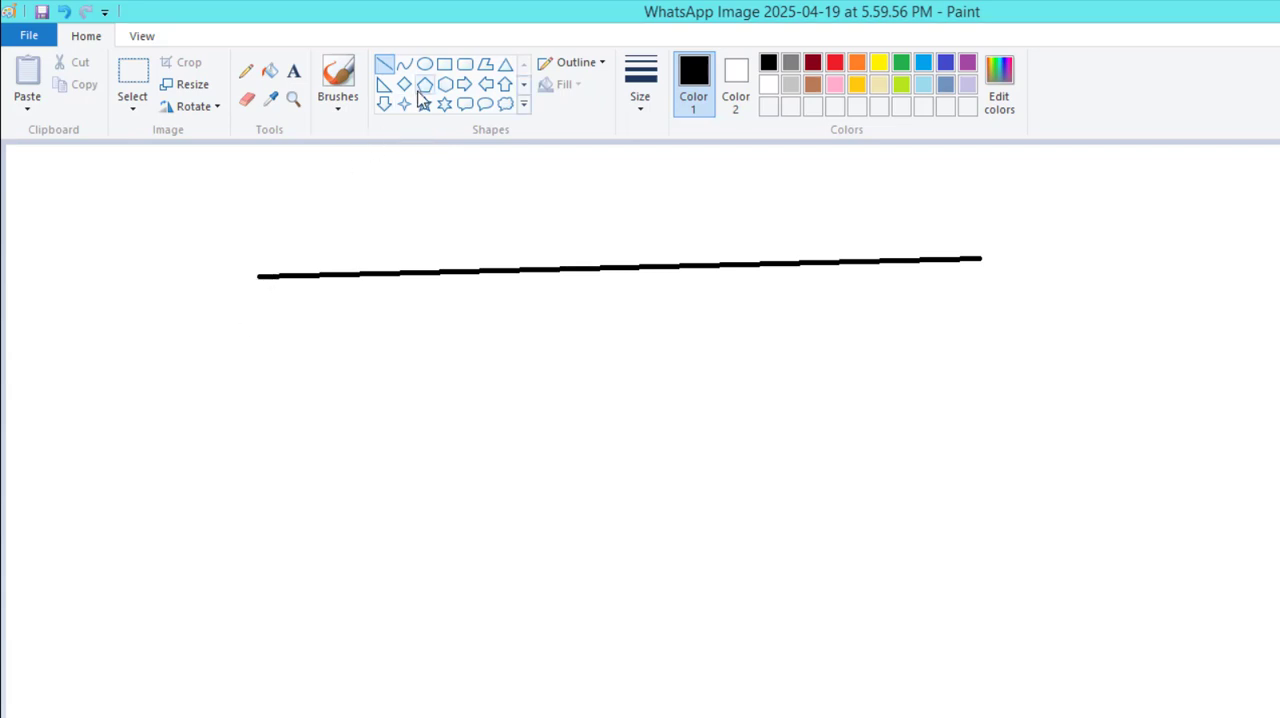
Draw a line below the first one with the Curve shape and bend its middle downward into an arc.
left_click(405, 68)
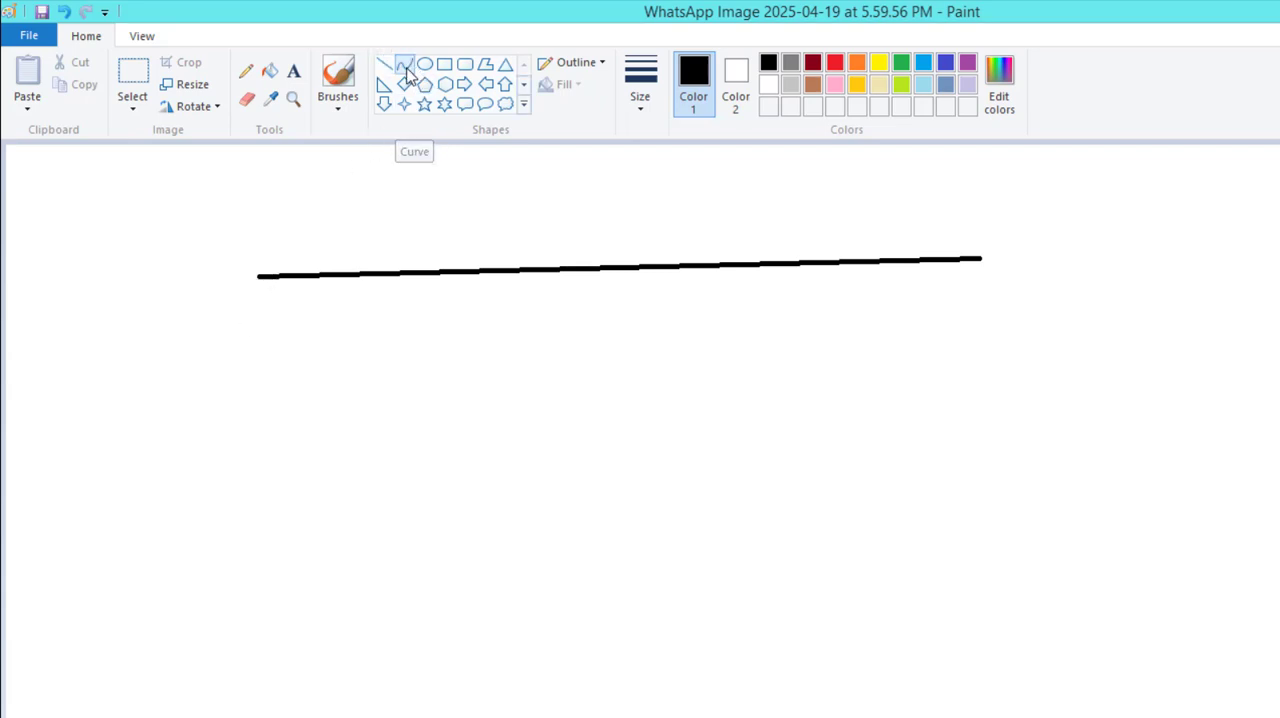
left_click_drag(263, 378, 692, 382)
left_click_drag(828, 391, 984, 340)
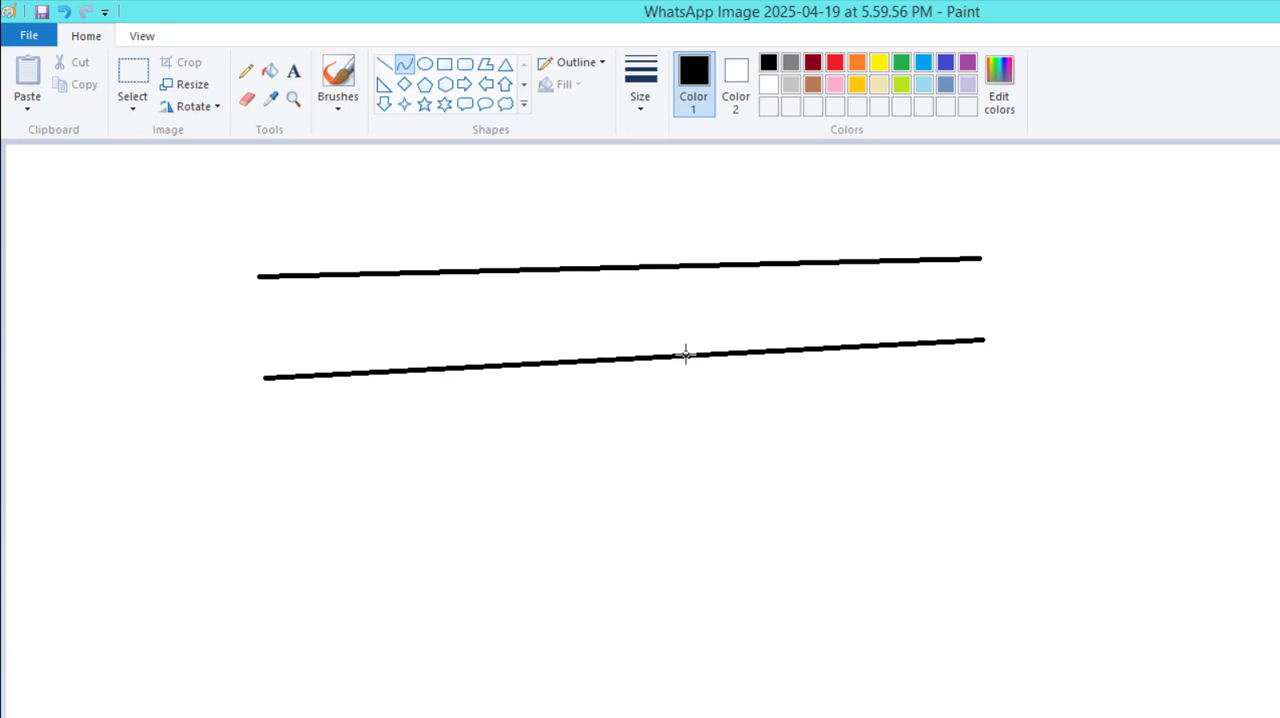
left_click_drag(685, 354, 654, 526)
left_click(654, 526)
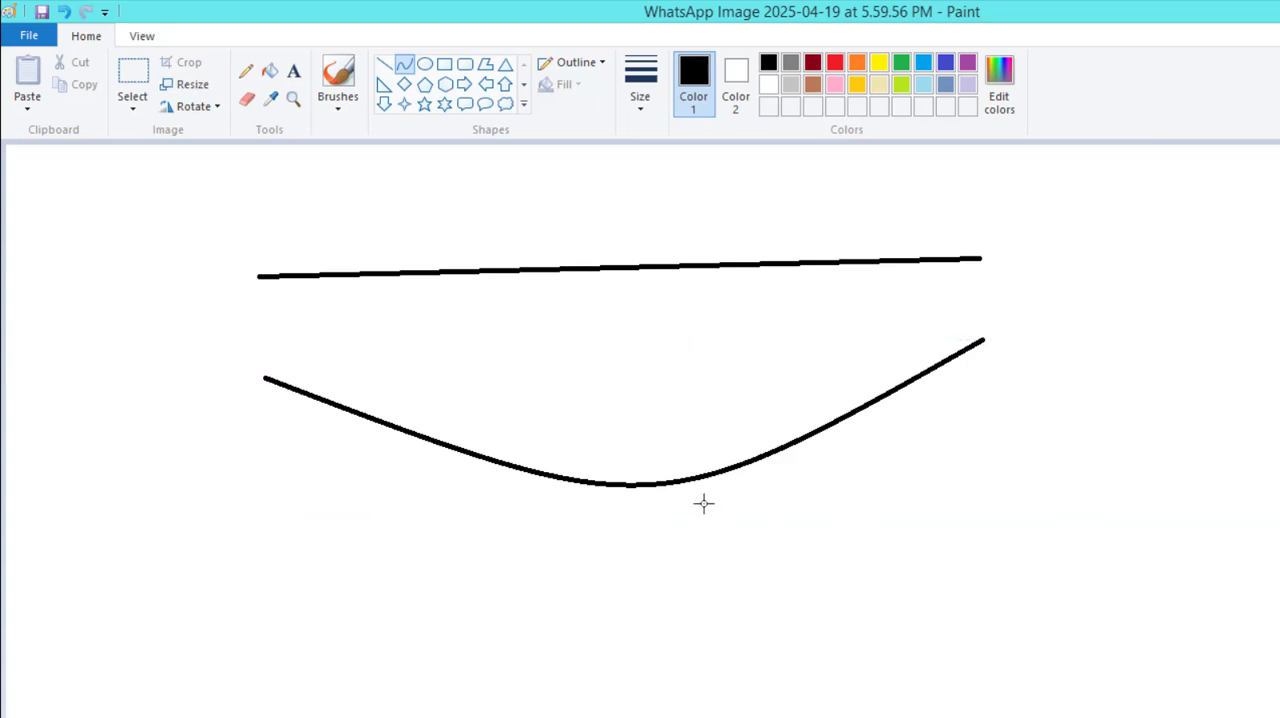
Draw a nearly circular ellipse to the right of the line and the curve.
left_click(424, 65)
left_click_drag(1046, 289, 1221, 440)
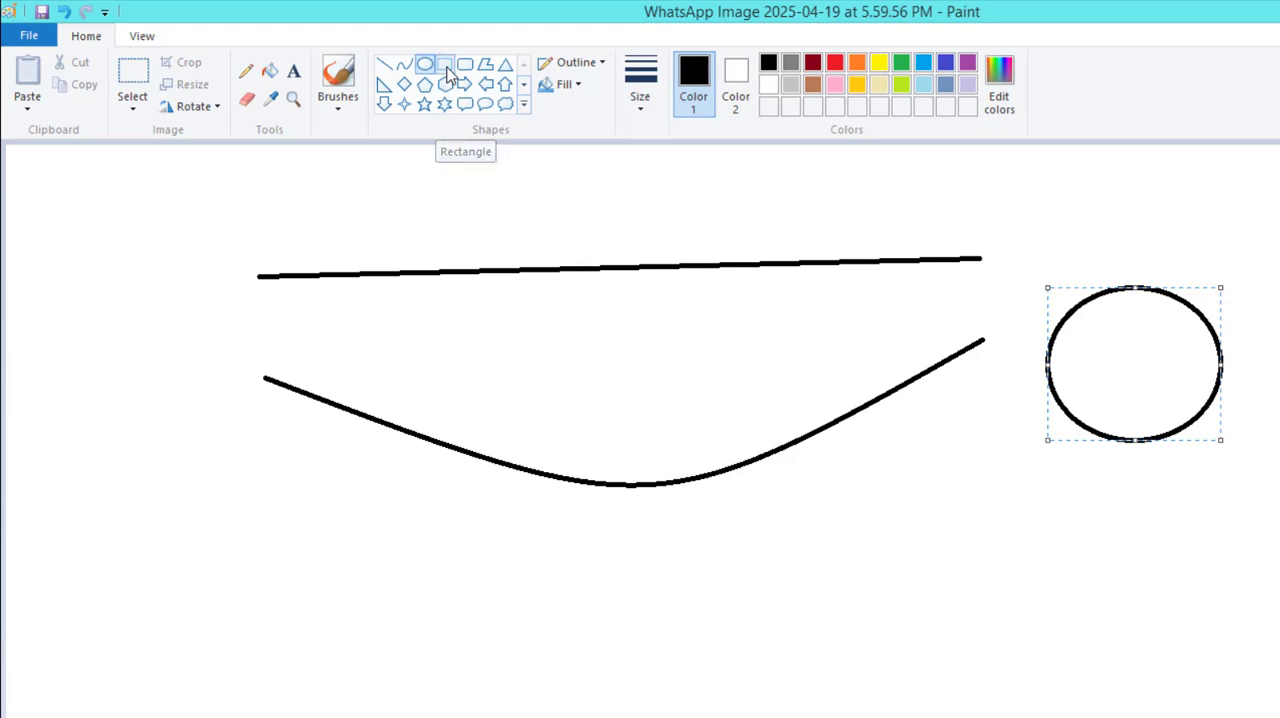
Draw a rectangle below the curve and a down-arrow shape between the rectangle and the circle.
left_click(444, 64)
left_click_drag(466, 521, 800, 685)
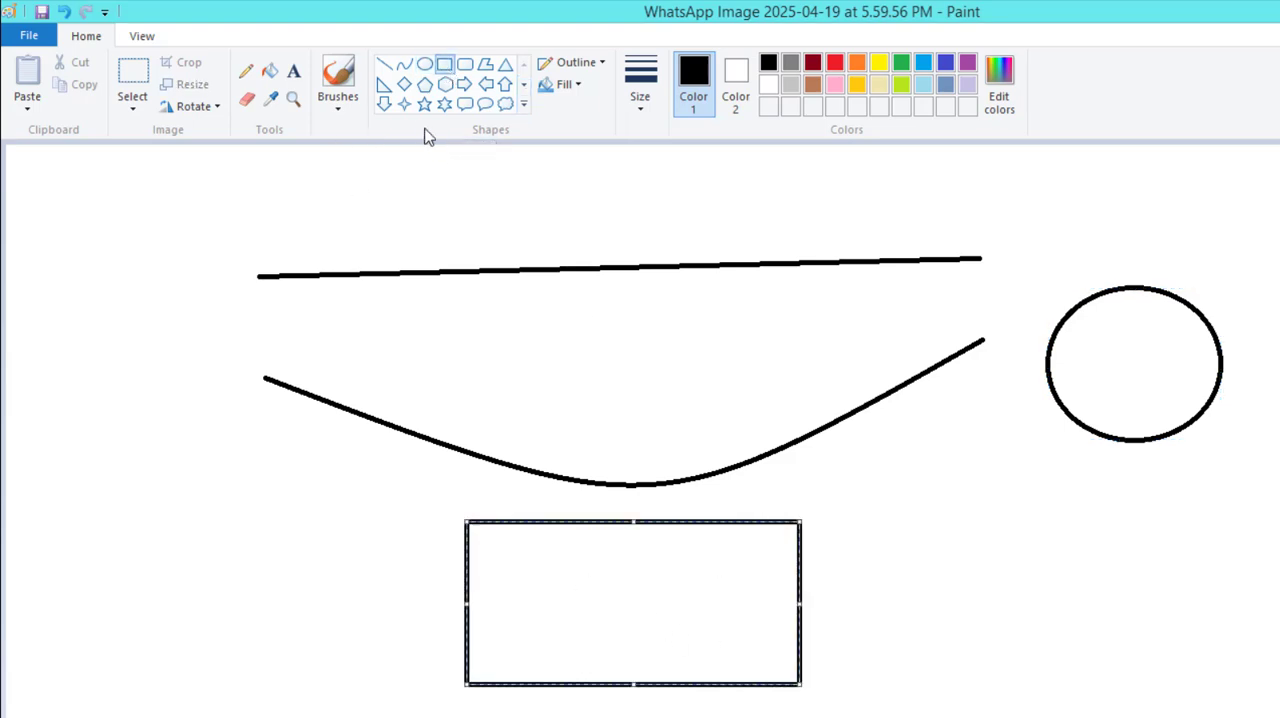
left_click(523, 107)
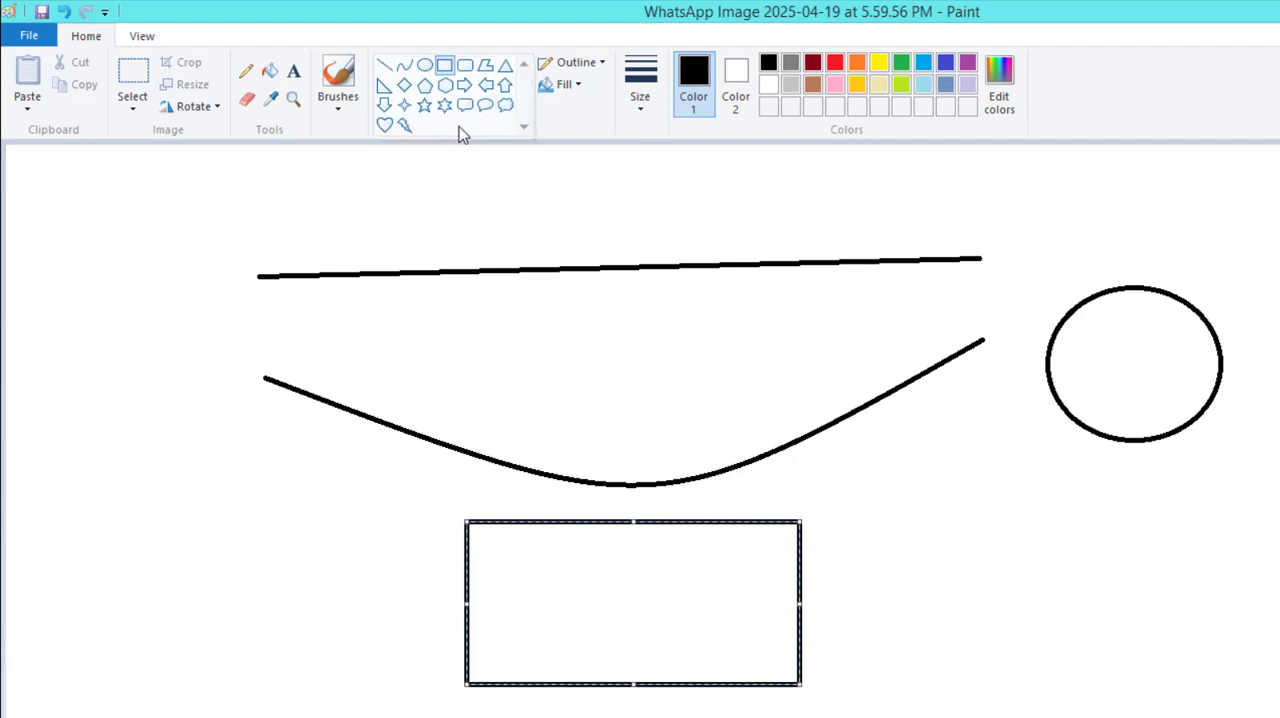
left_click(386, 106)
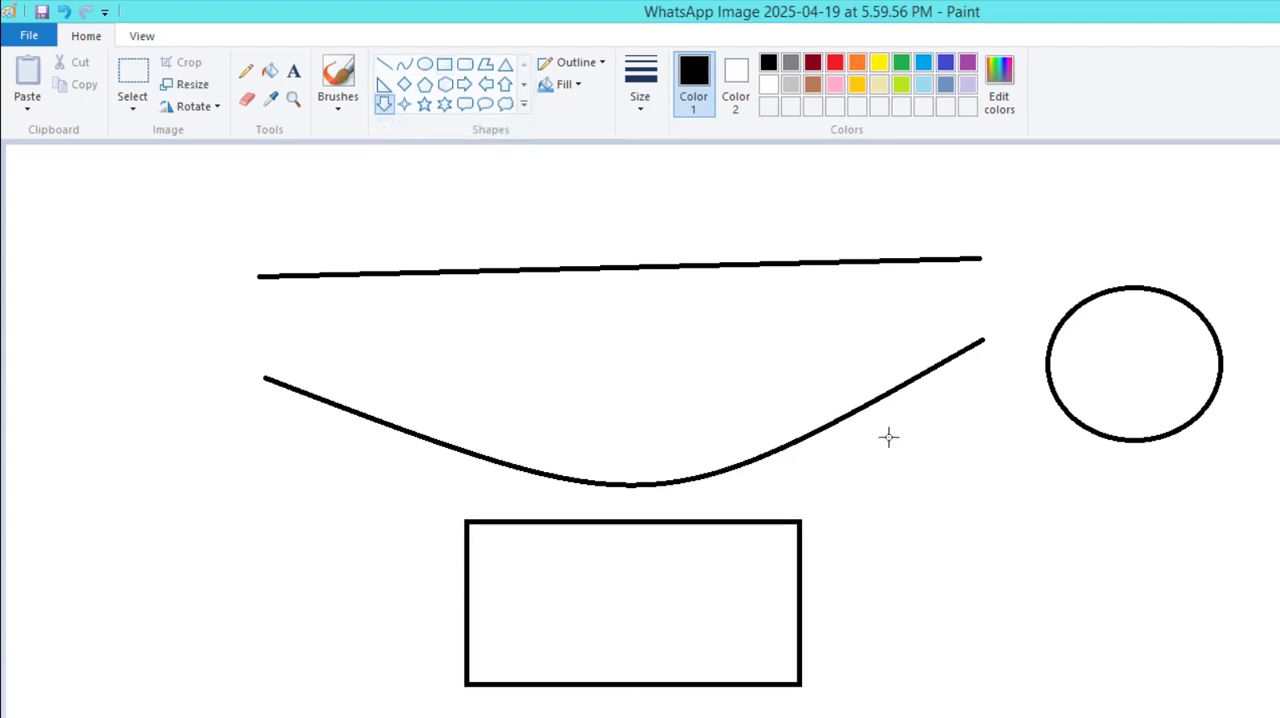
left_click_drag(906, 436, 1082, 590)
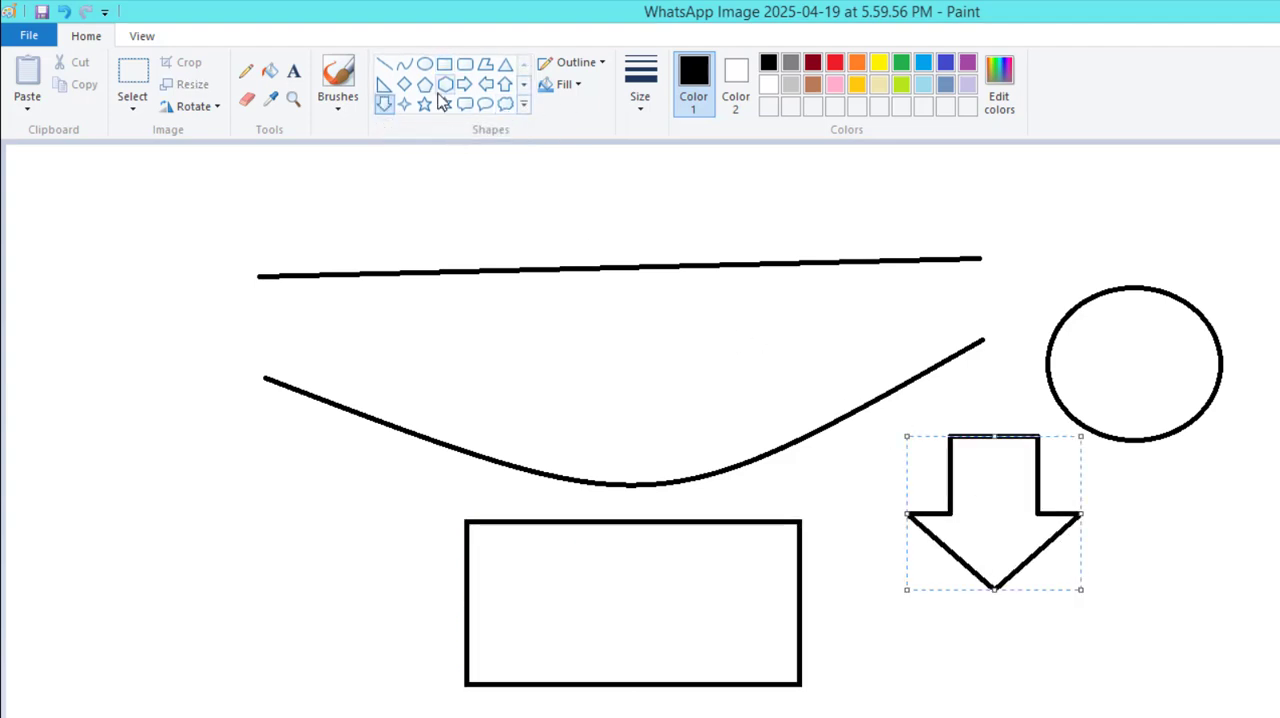
Give the down arrow a solid color fill with light pink as Color 2.
left_click(591, 66)
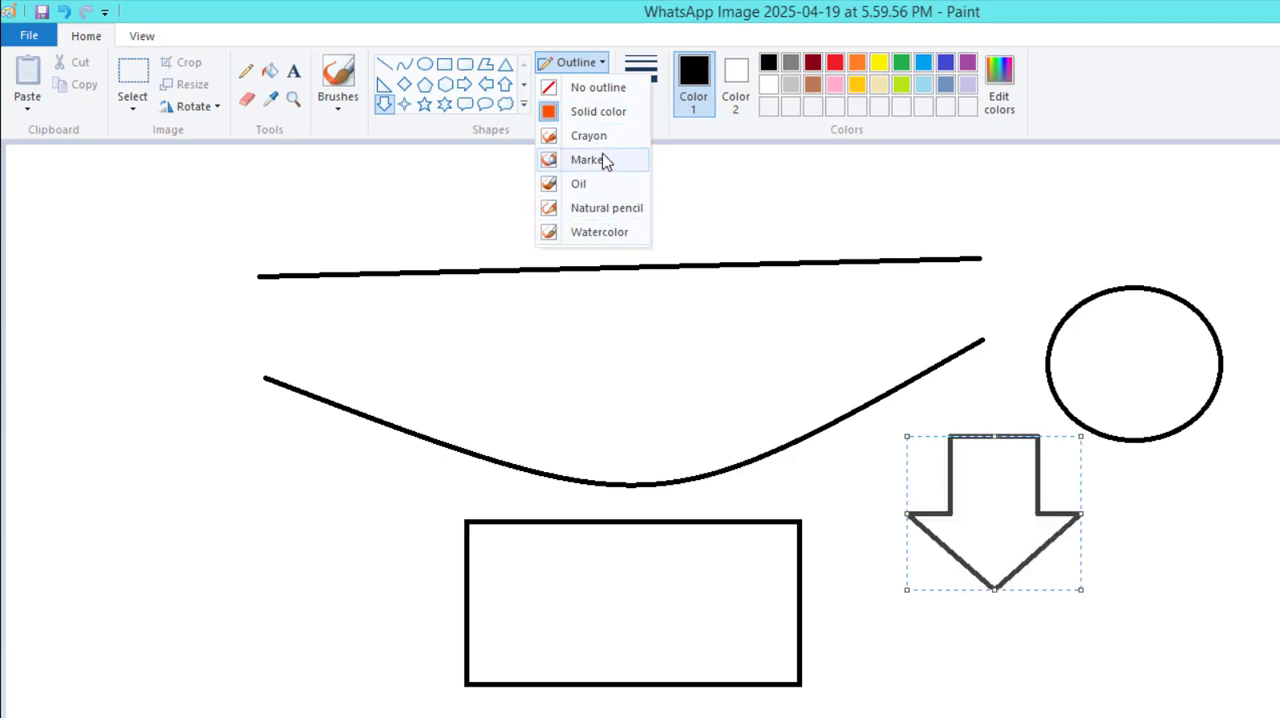
left_click(597, 72)
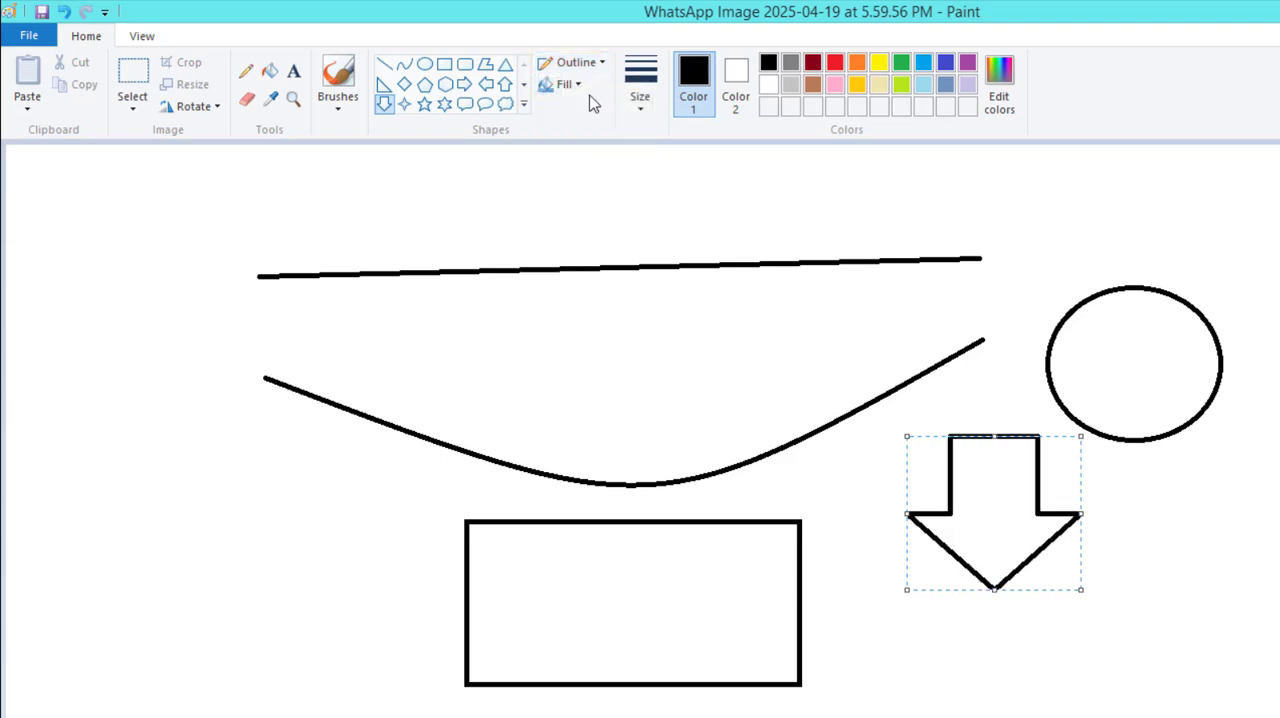
left_click(574, 88)
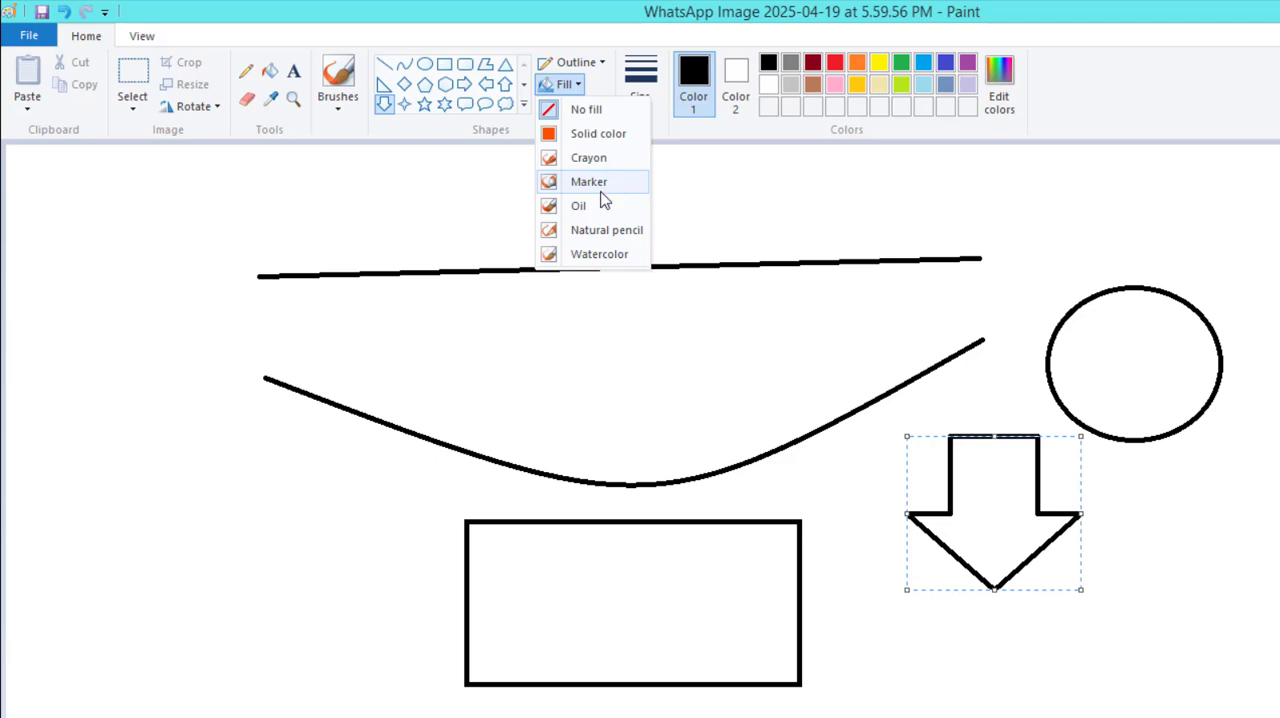
left_click(604, 135)
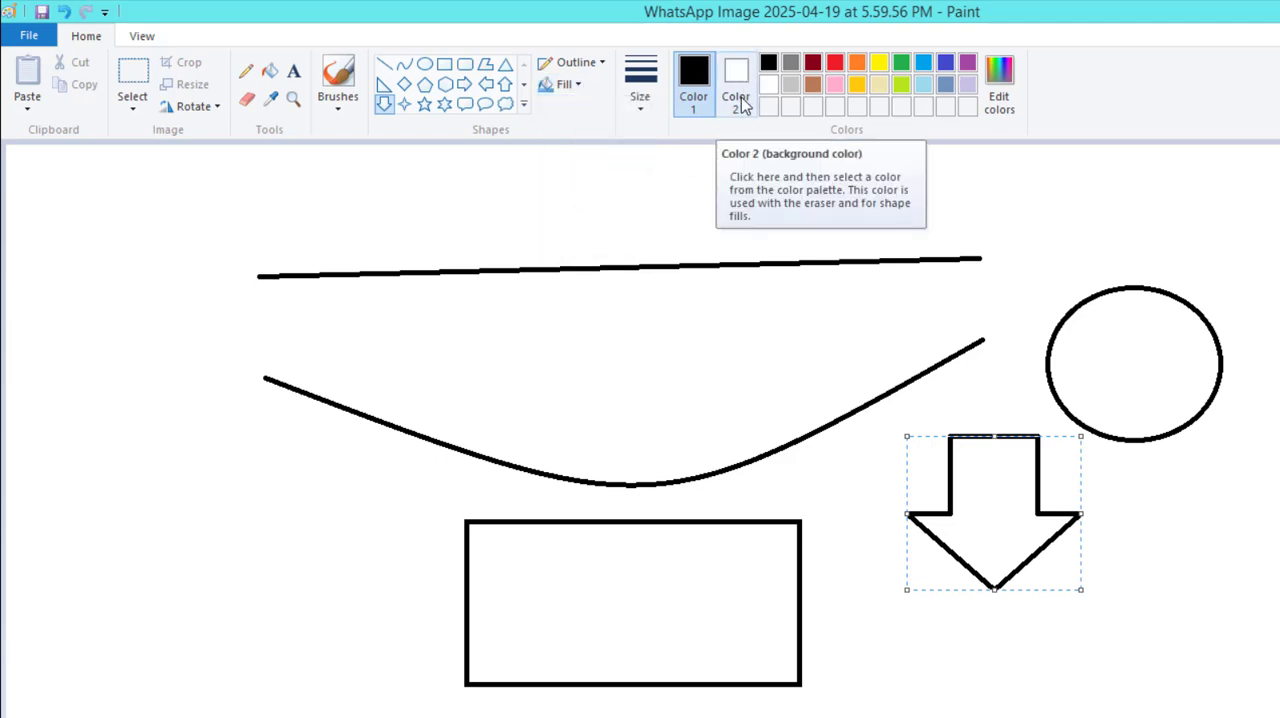
left_click(741, 104)
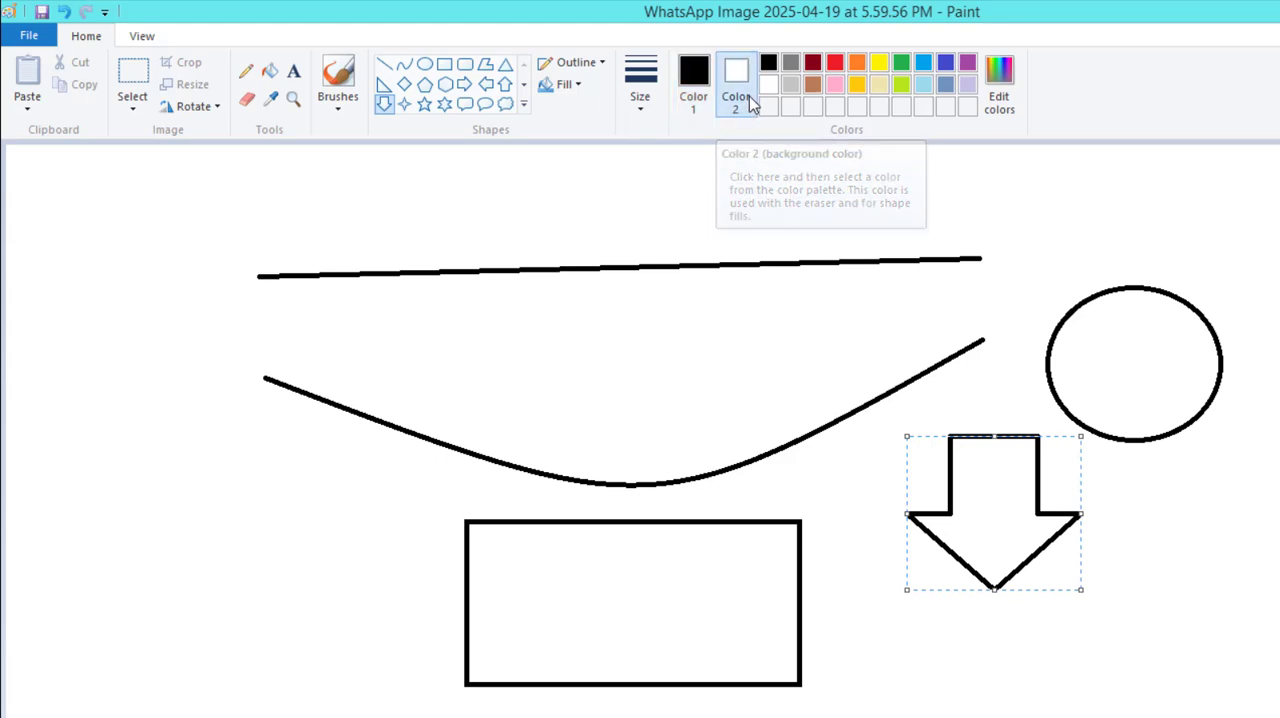
left_click(836, 85)
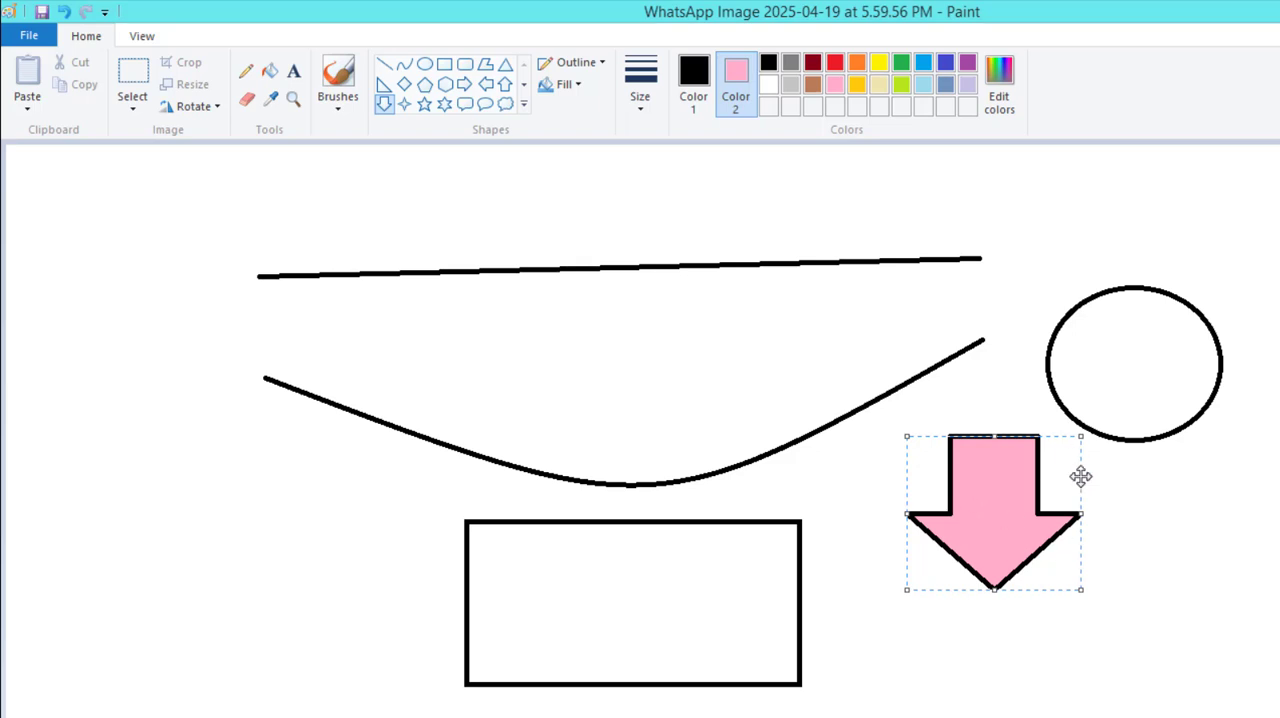
Change Color 2 to white for the arrow's fill, make Color 1 active again and deselect the arrow.
left_click(563, 84)
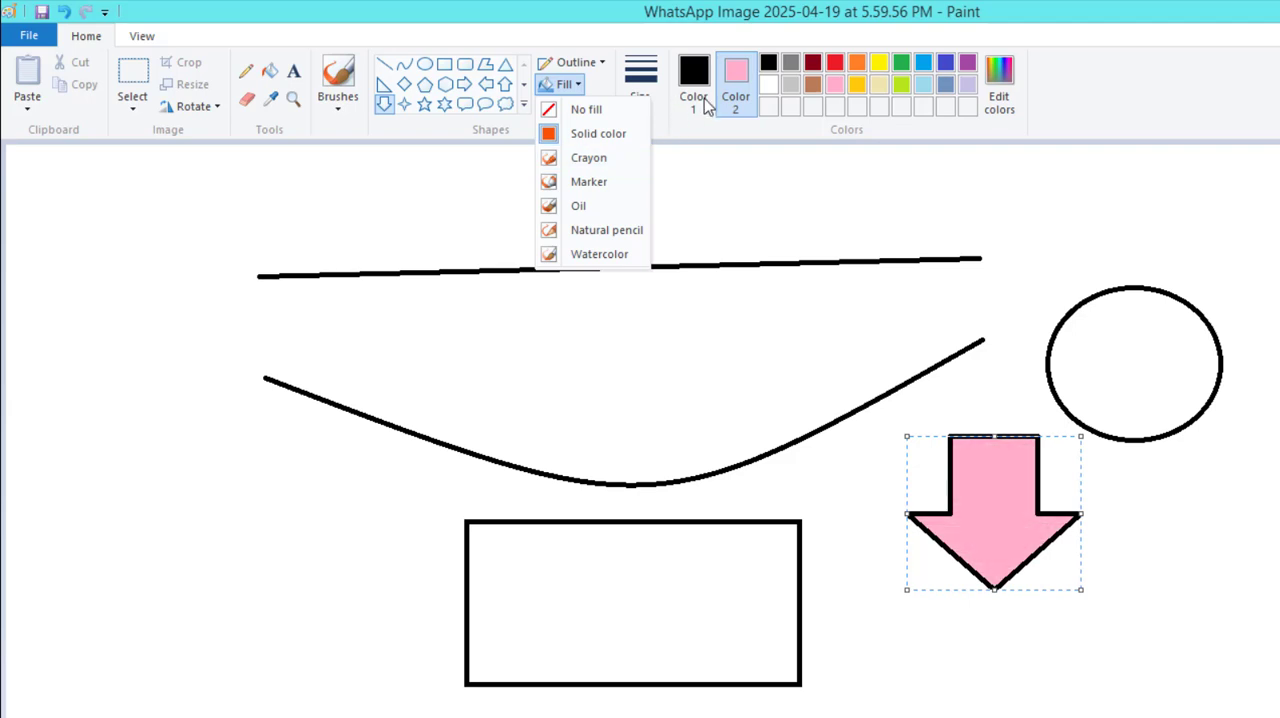
left_click(766, 98)
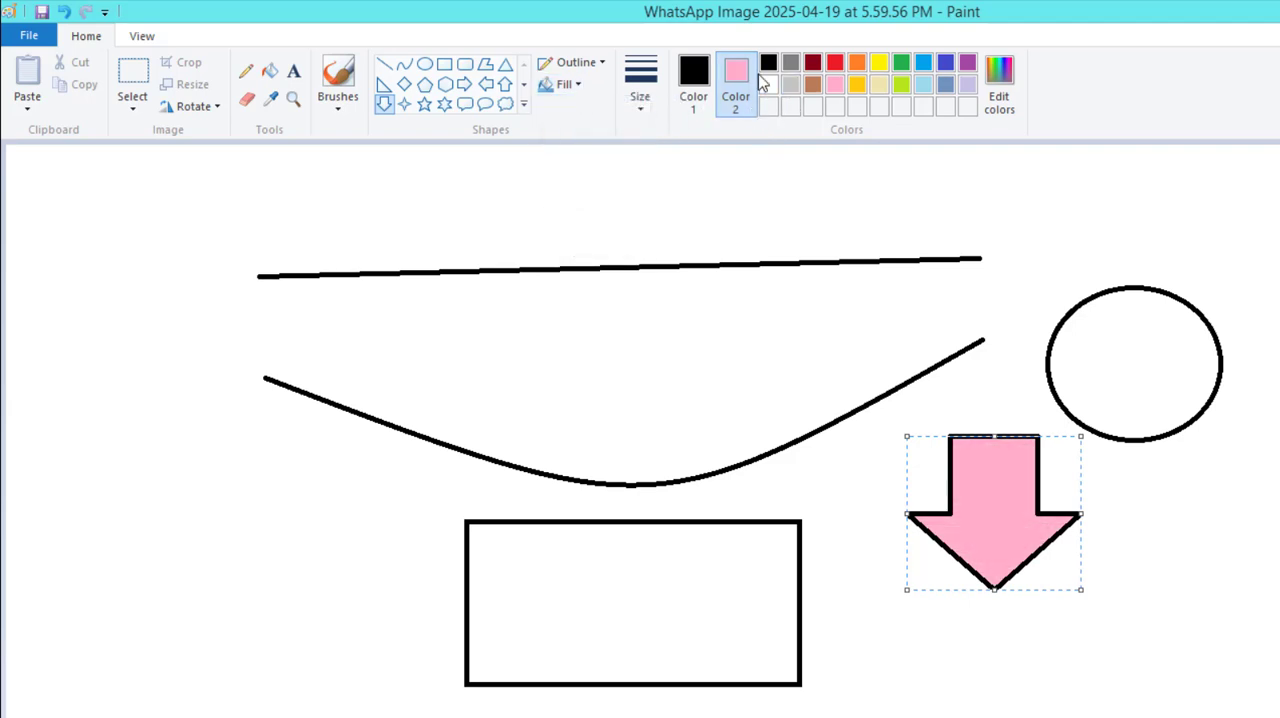
left_click(768, 84)
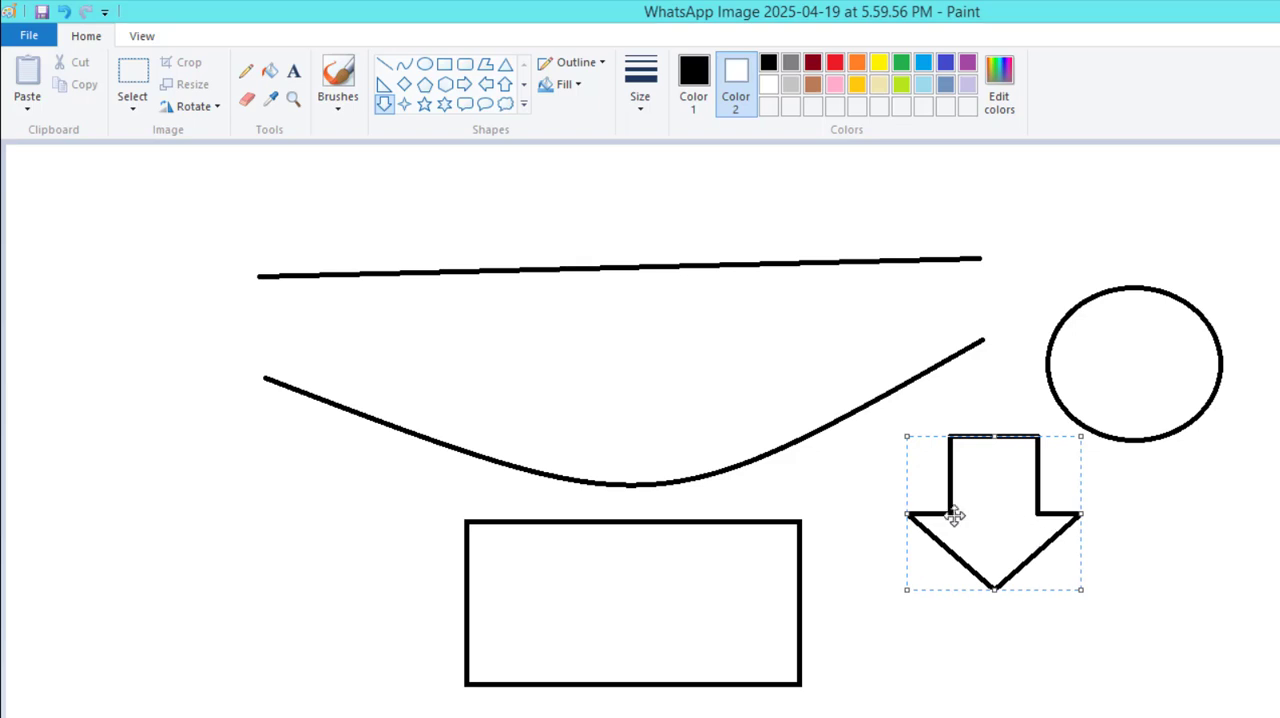
left_click(694, 78)
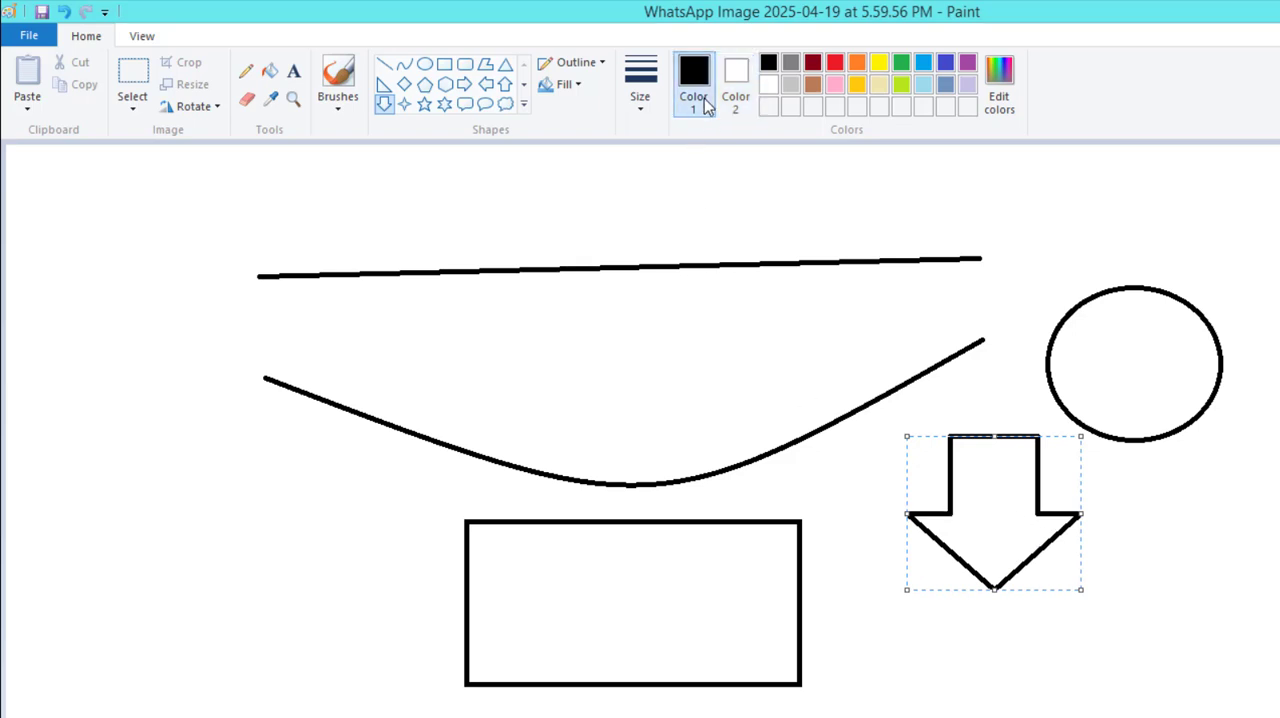
left_click(636, 104)
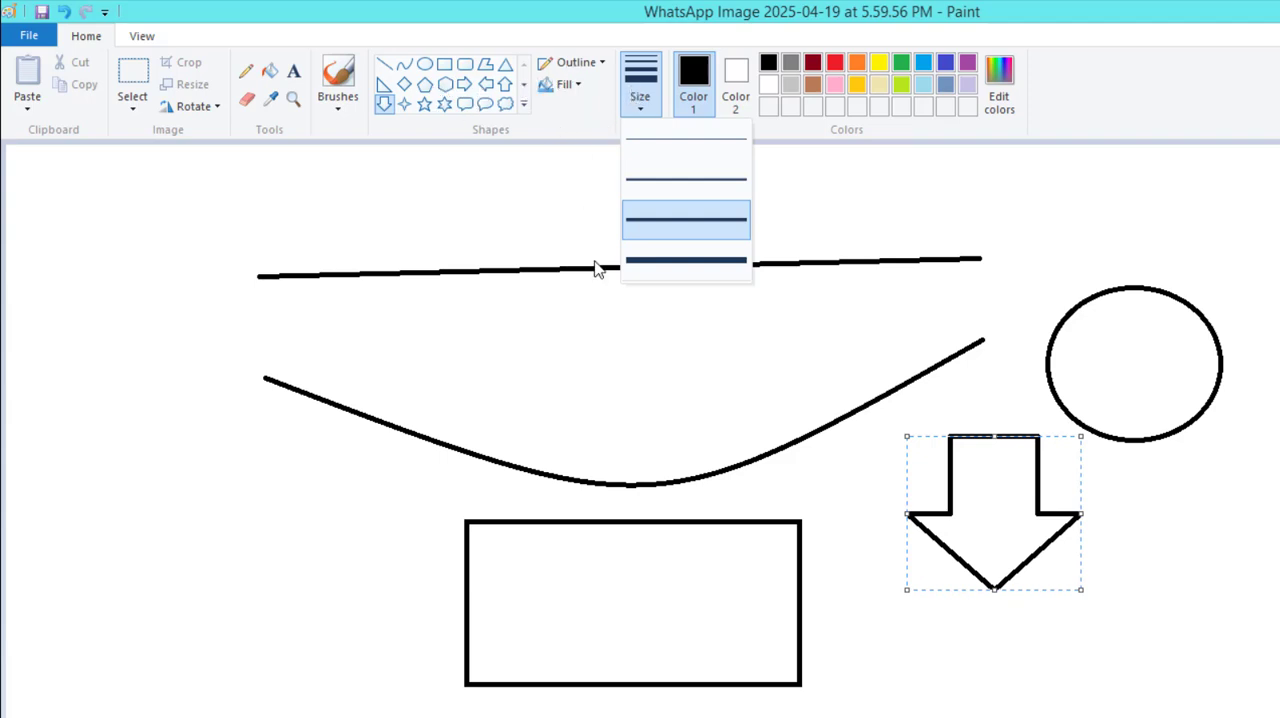
left_click(858, 445)
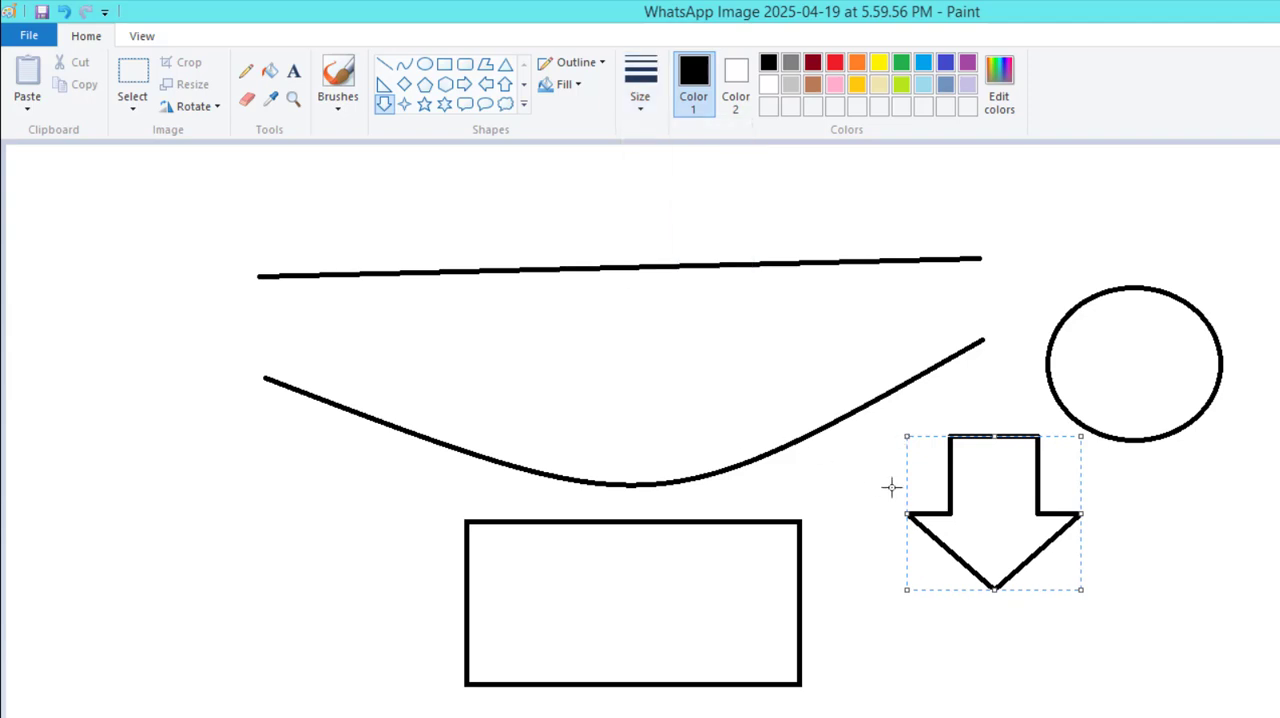
left_click(860, 487)
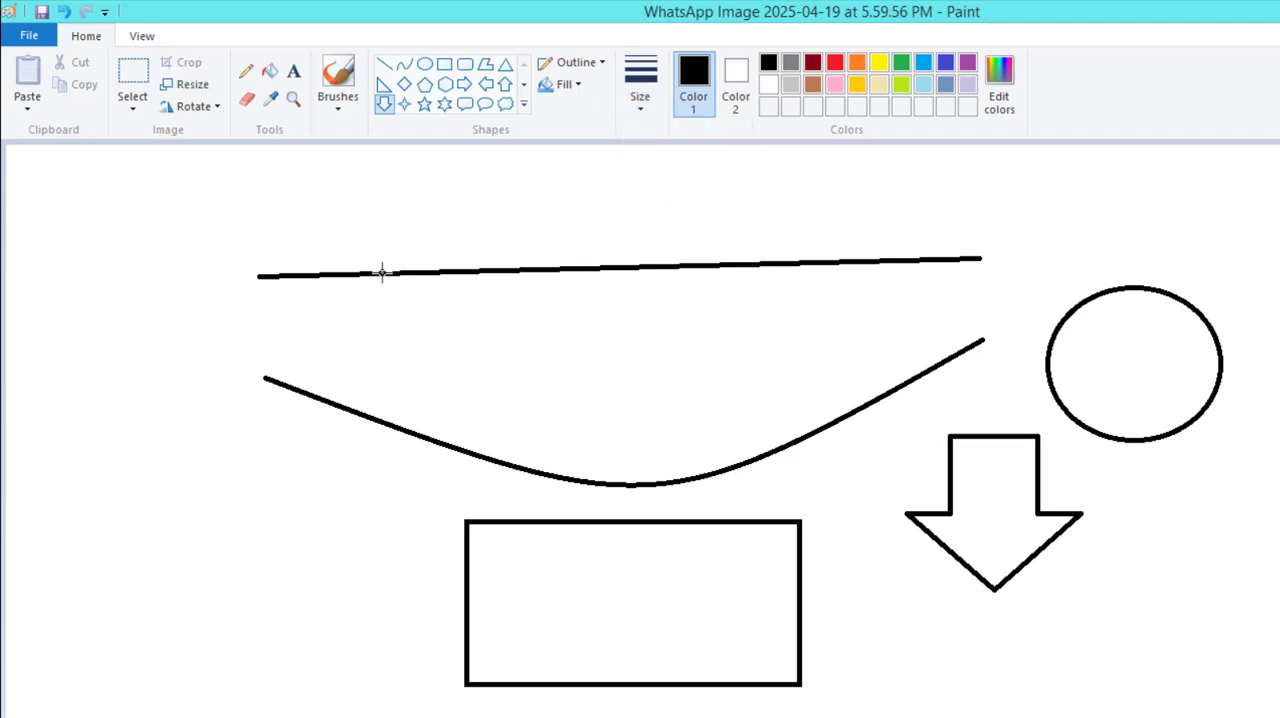
Copy the area around the circle, paste it and place the duplicate below the original circle.
left_click(138, 78)
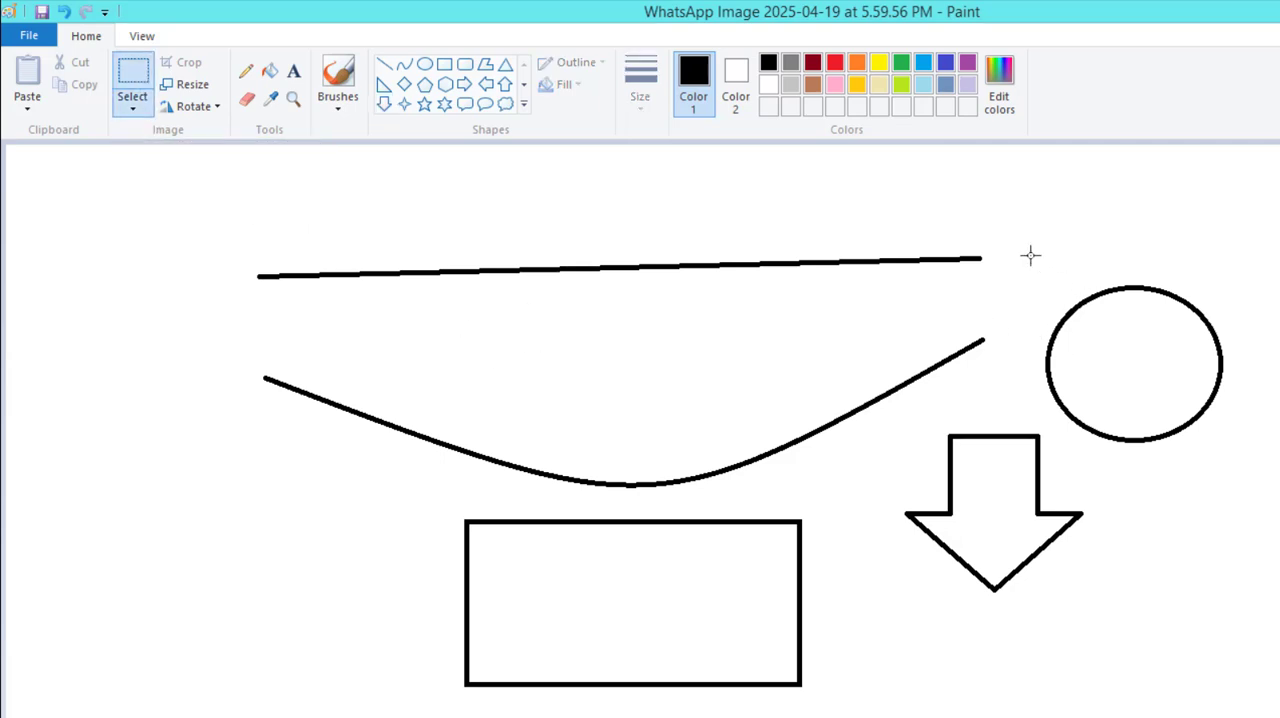
left_click_drag(1031, 255, 1245, 448)
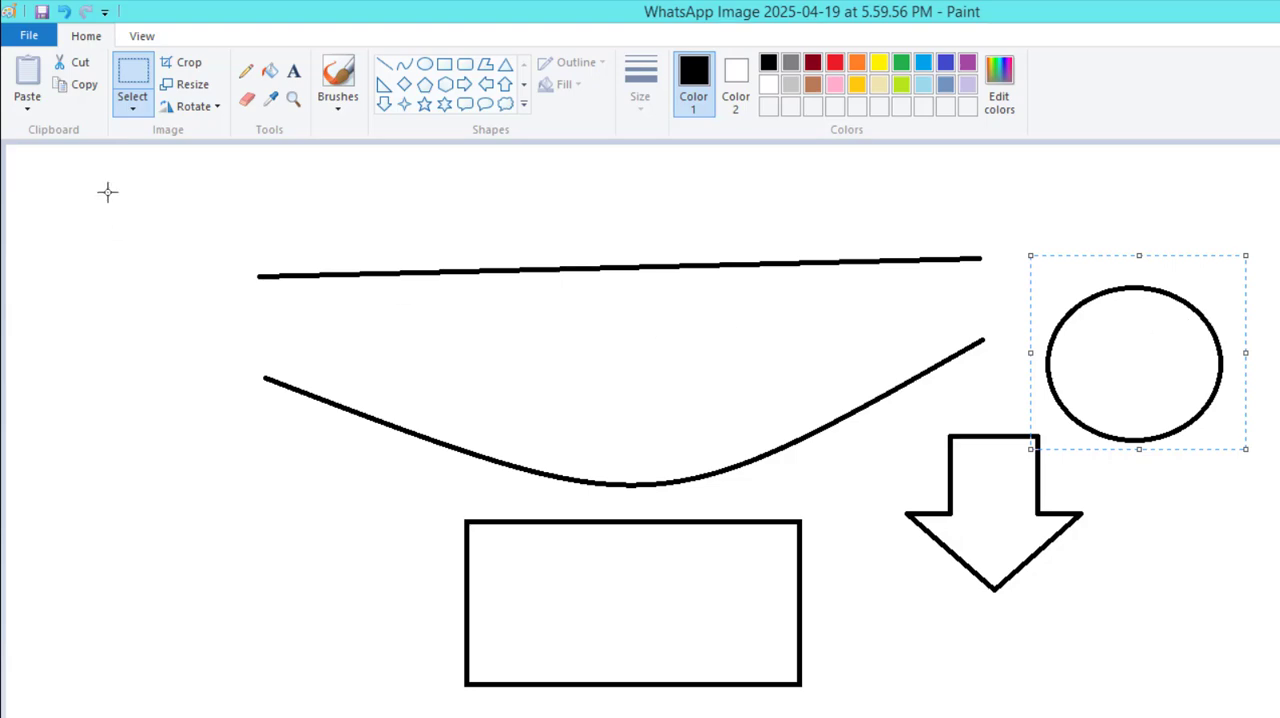
left_click(82, 85)
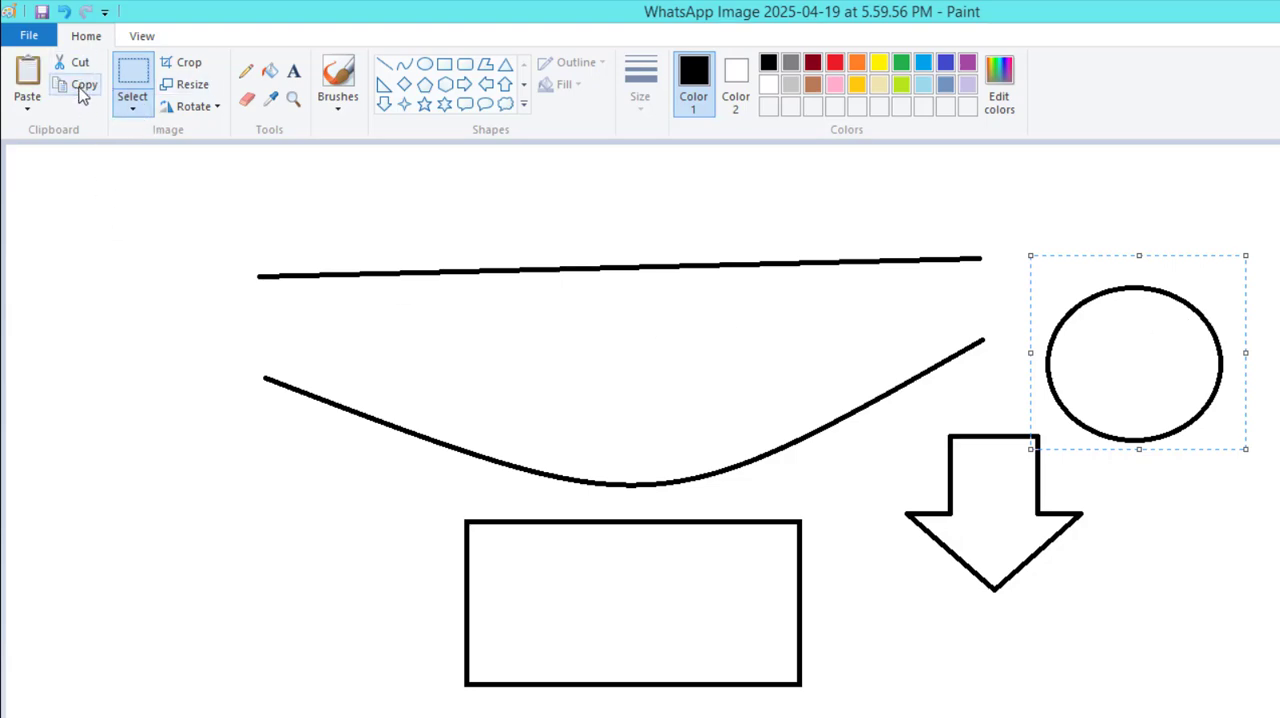
key("ctrl+v")
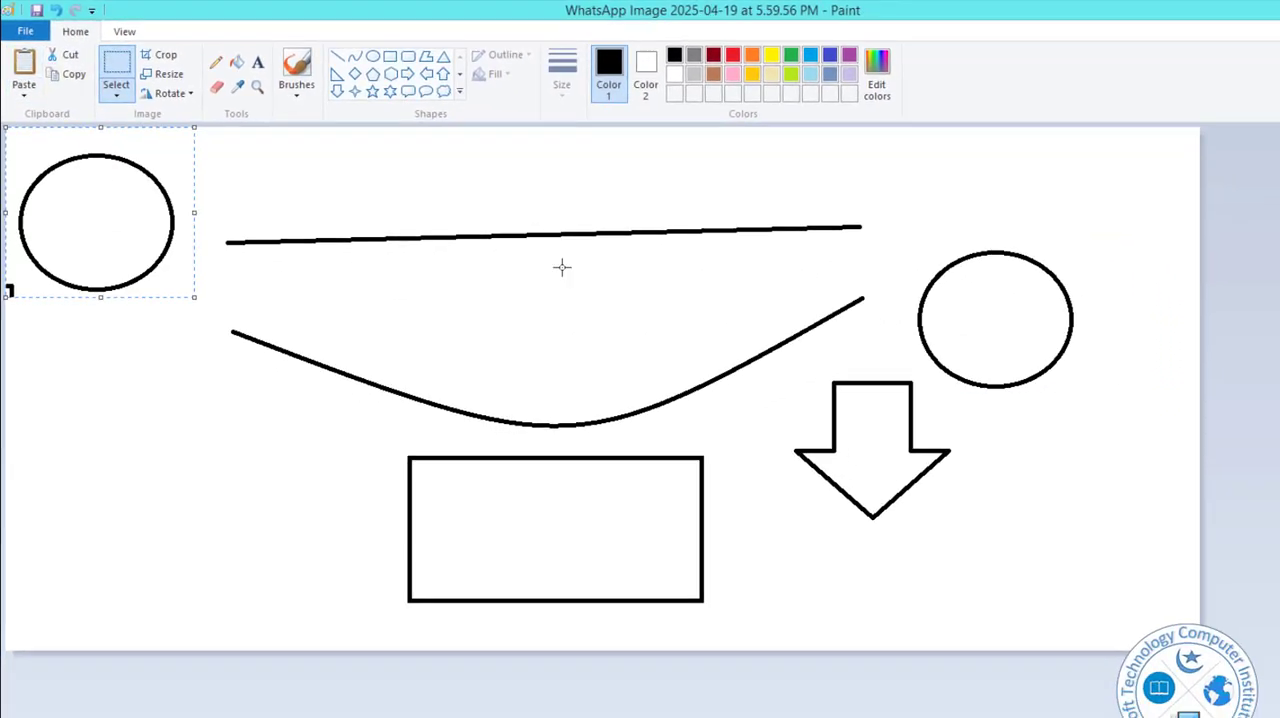
left_click_drag(99, 200, 1047, 453)
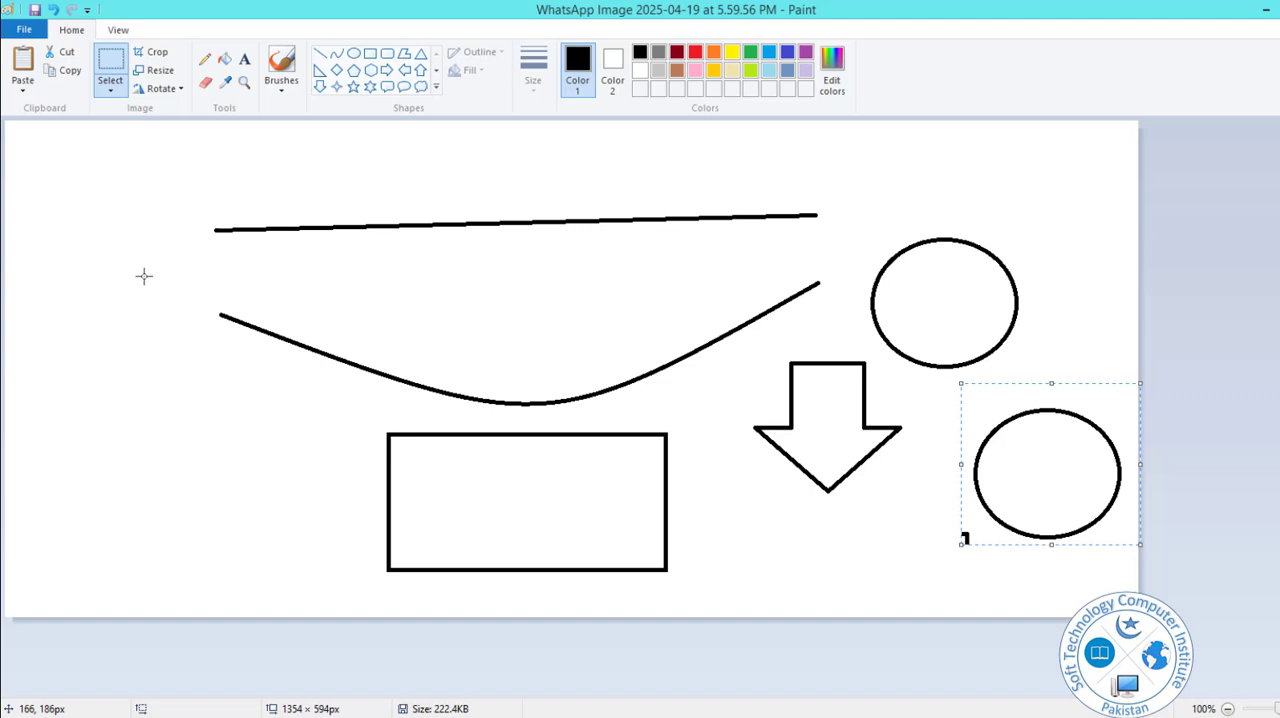
left_click_drag(1094, 492, 1027, 510)
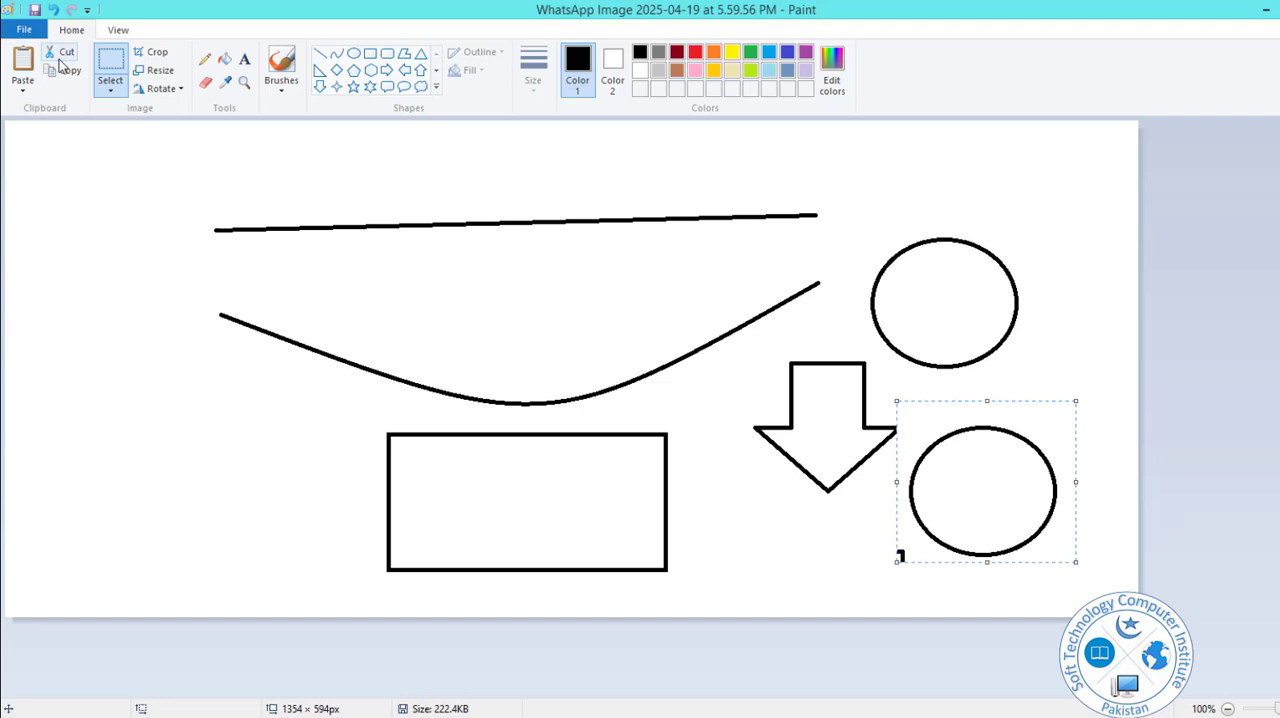
left_click(712, 464)
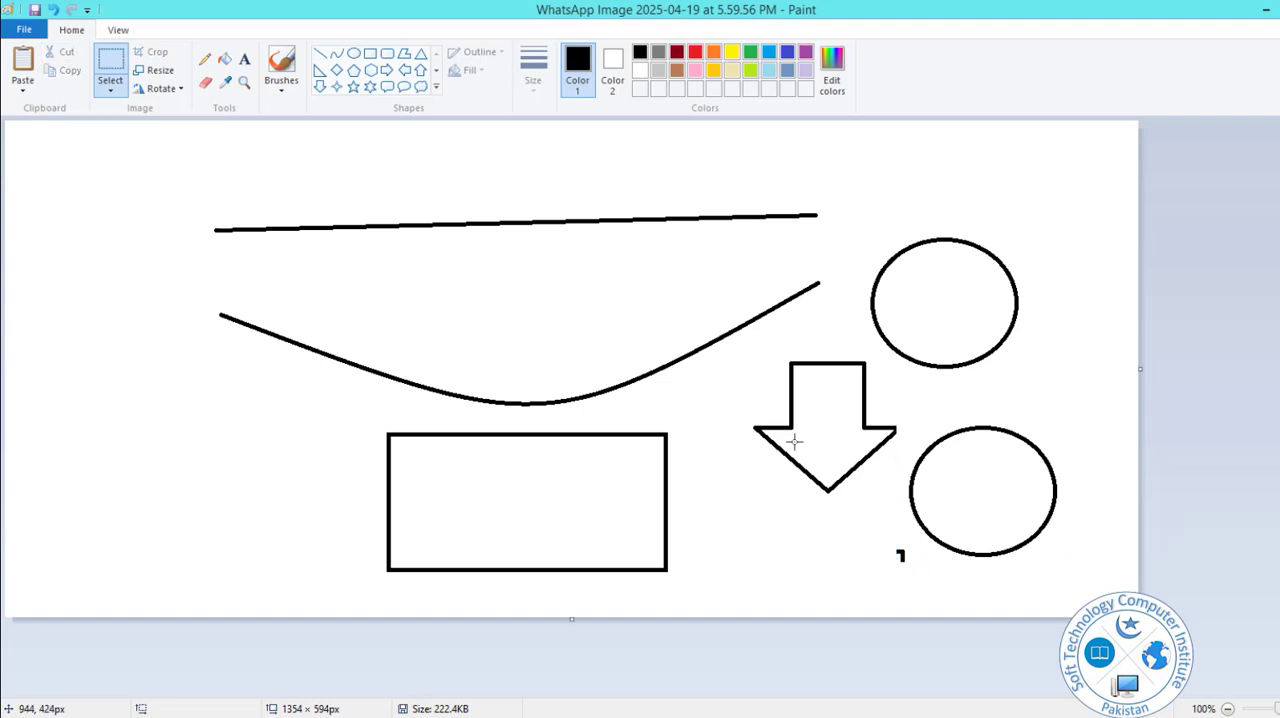
Cut the down arrow with a rectangular selection and paste it to the left of the line and curve.
left_click_drag(758, 349, 899, 491)
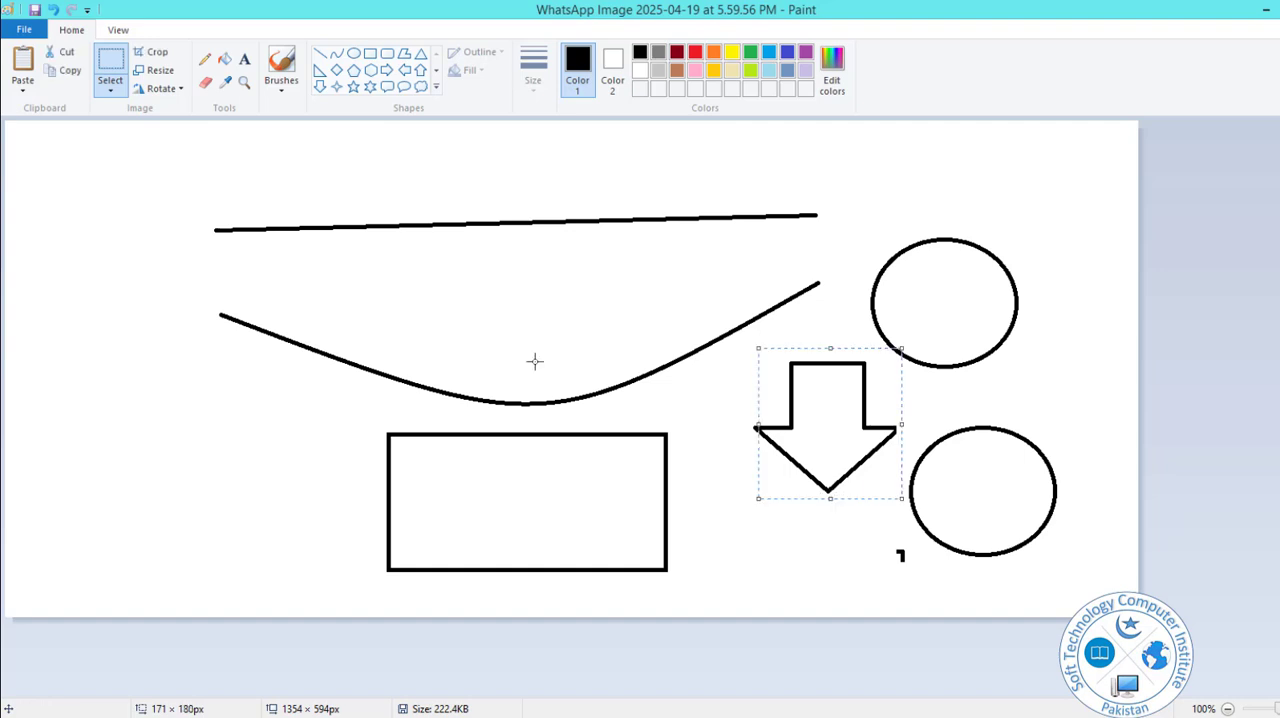
left_click(60, 51)
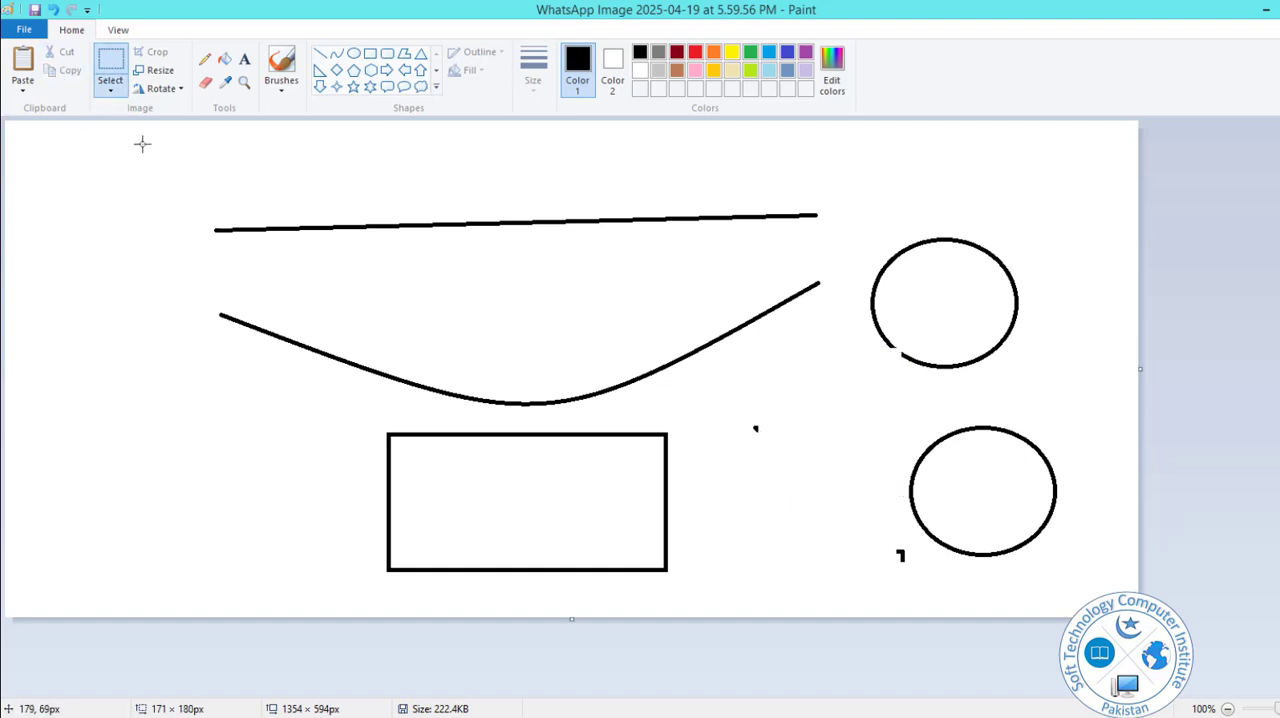
left_click(22, 62)
left_click_drag(86, 181, 157, 300)
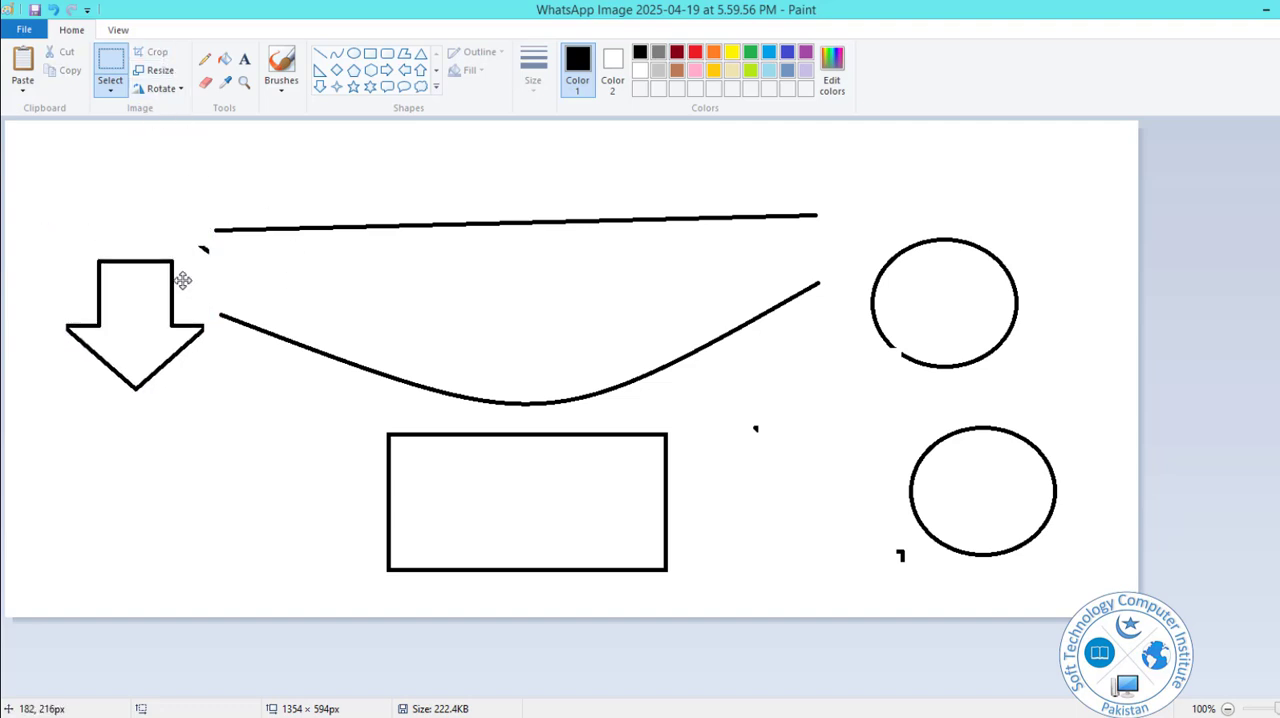
Try cropping the picture to an area about 1032 × 364 px around the line, curve and upper circle, and undo the crop.
left_click(120, 63)
left_click_drag(182, 160, 1046, 466)
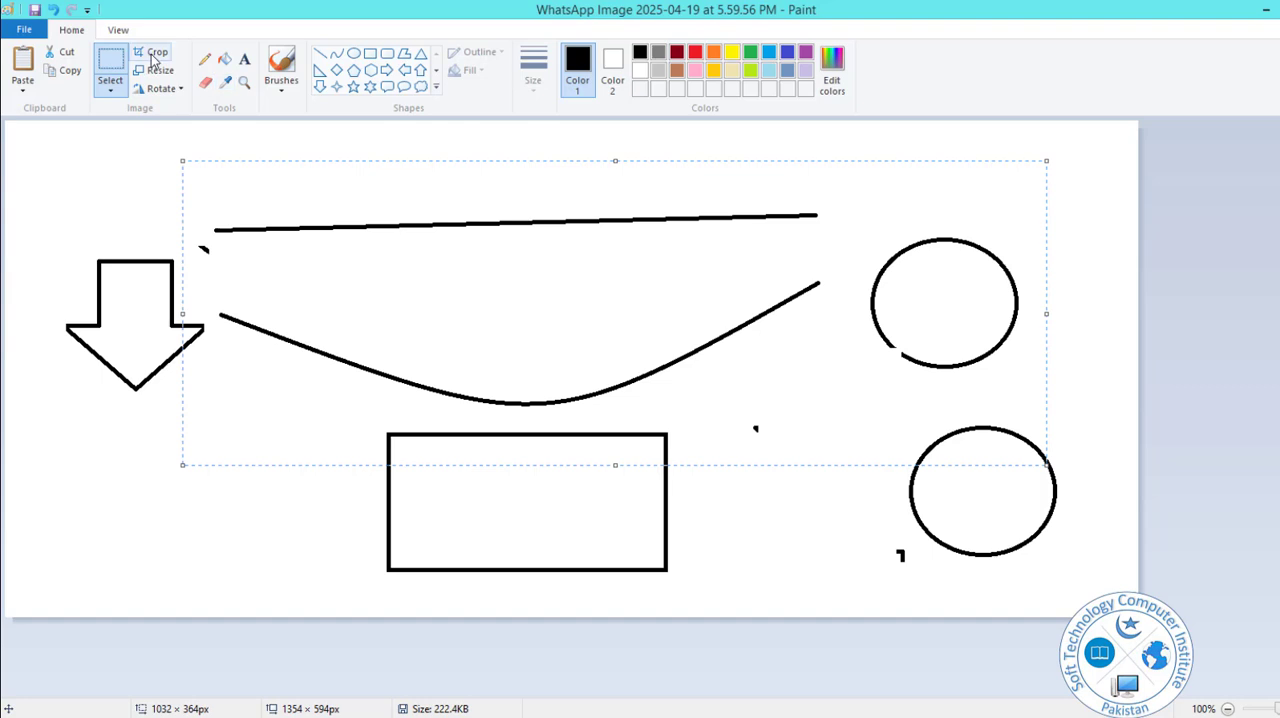
left_click(150, 52)
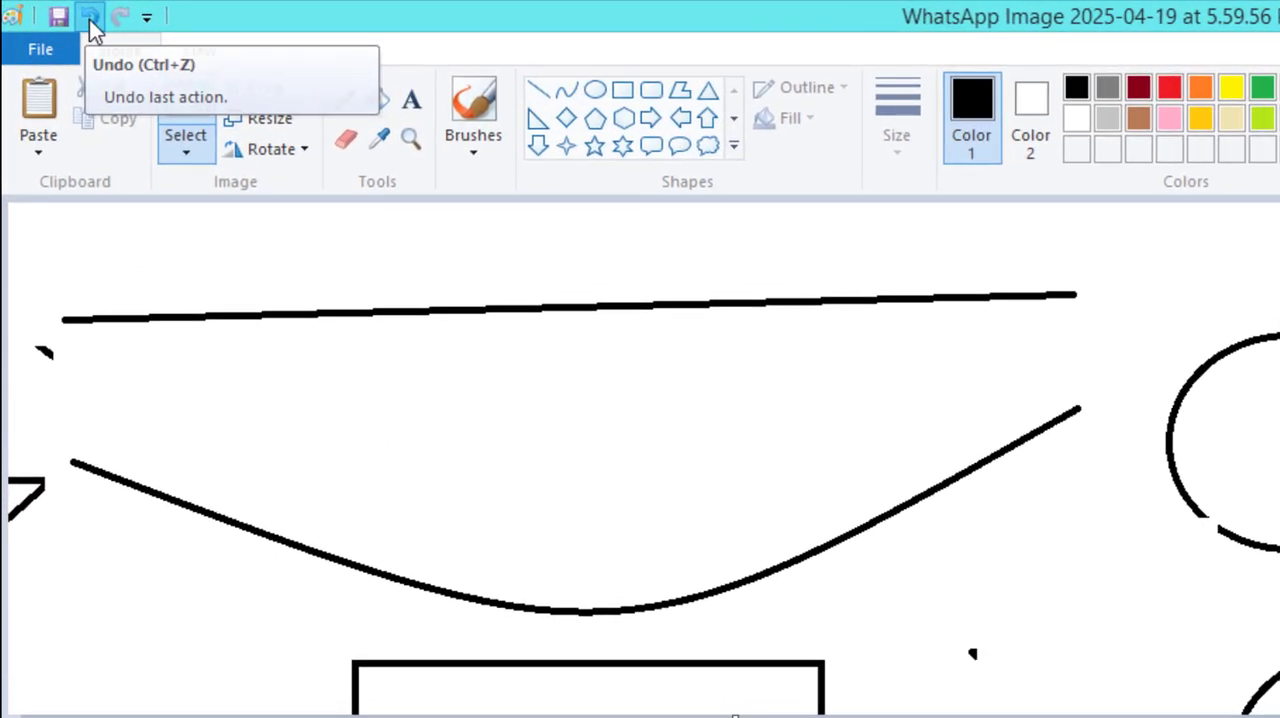
left_click(53, 12)
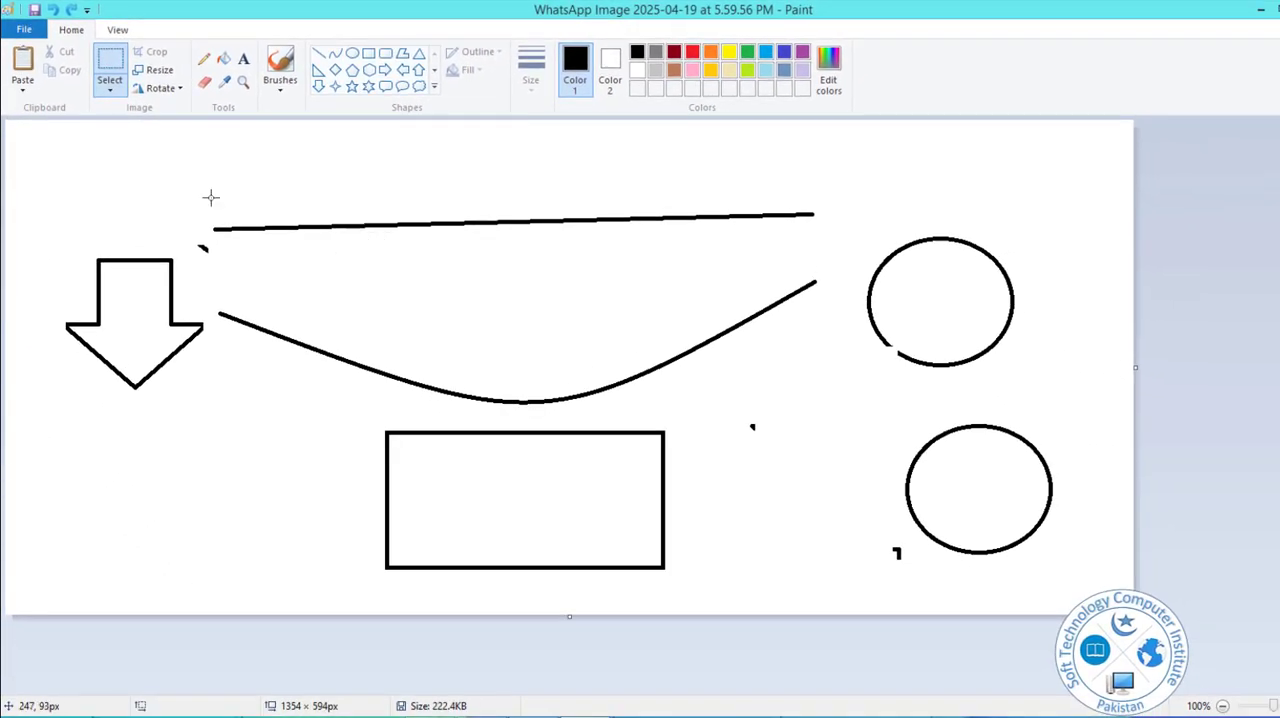
Resize the picture to 50 percent horizontally and vertically with the aspect ratio maintained, save it and undo the resize.
left_click(159, 72)
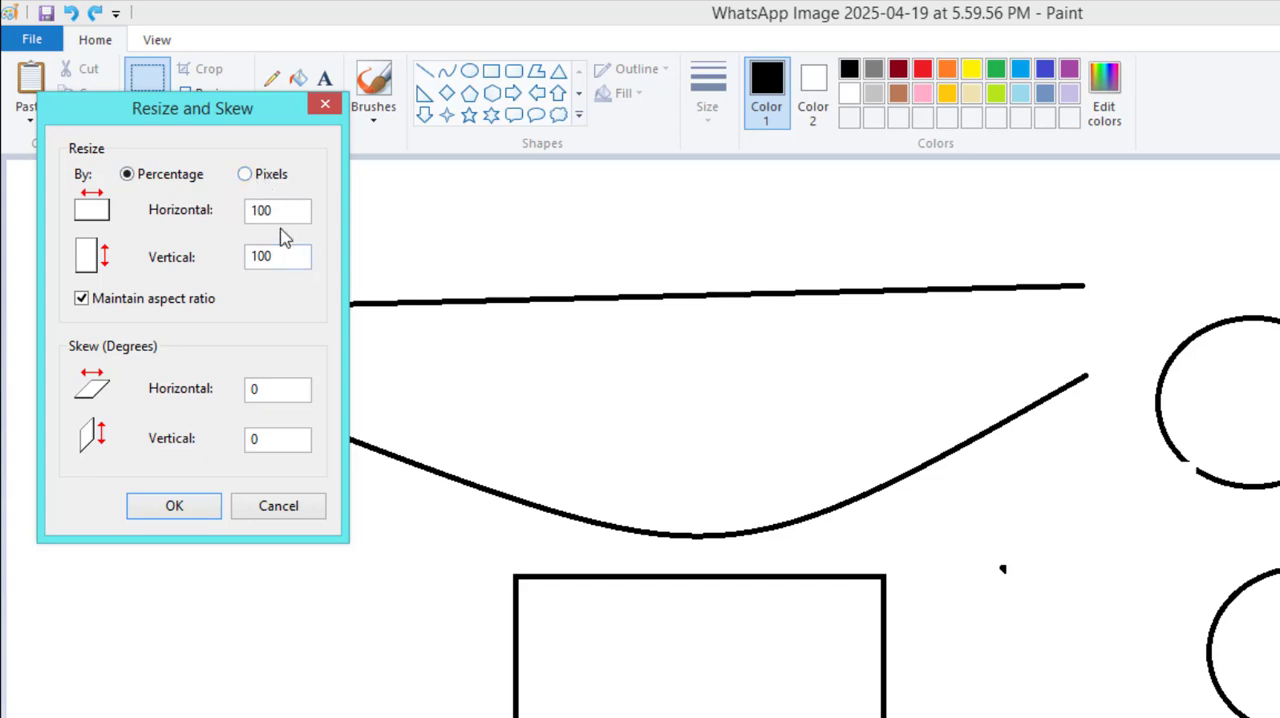
left_click_drag(221, 217, 212, 210)
type("50")
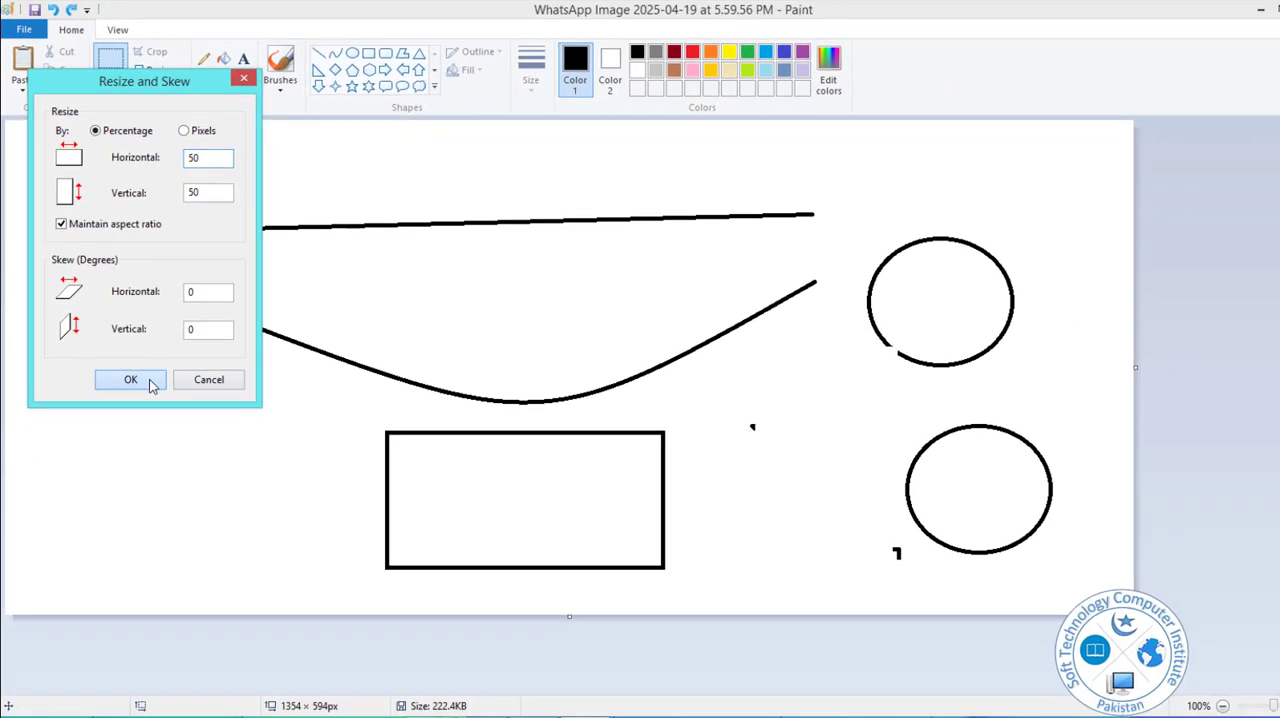
left_click(168, 424)
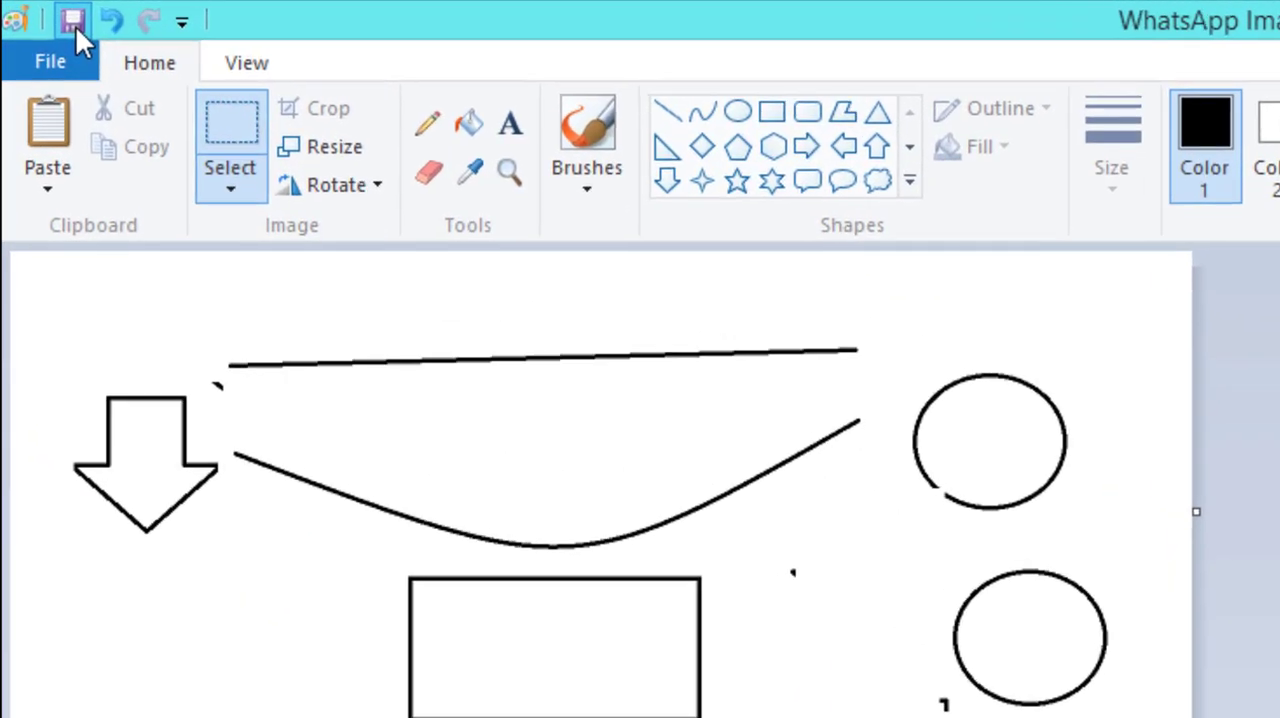
left_click(77, 28)
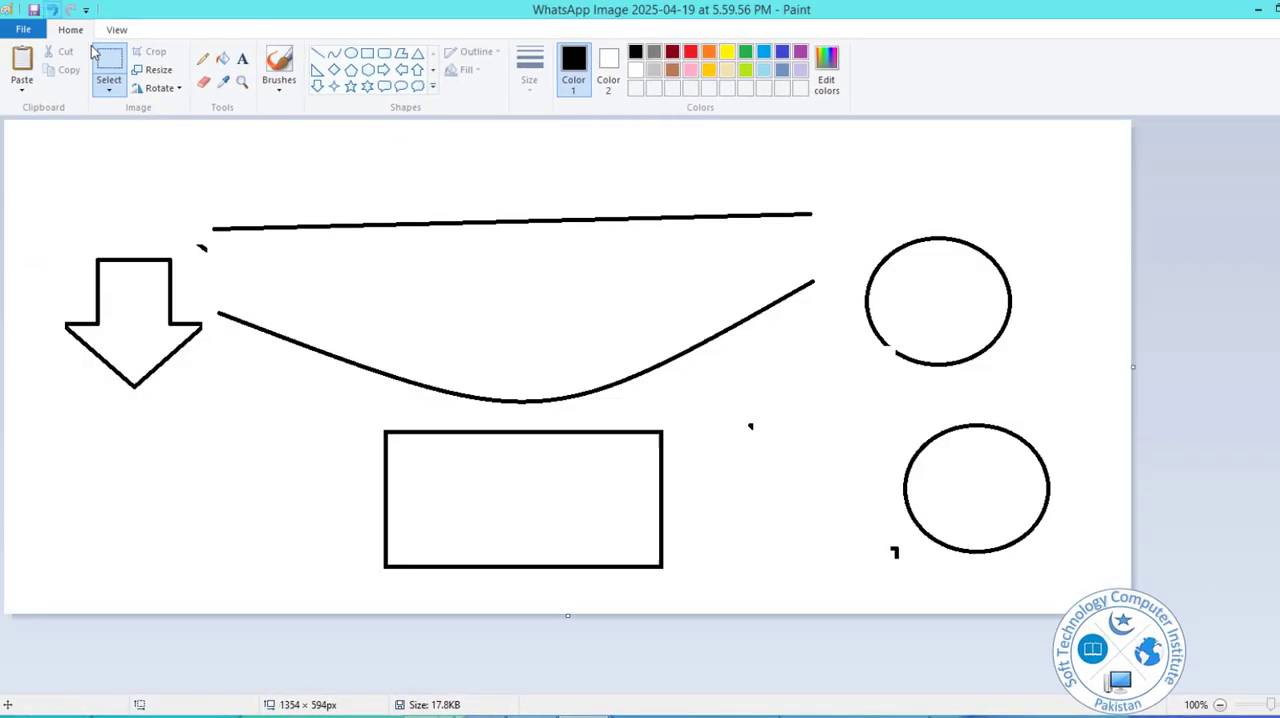
left_click(52, 10)
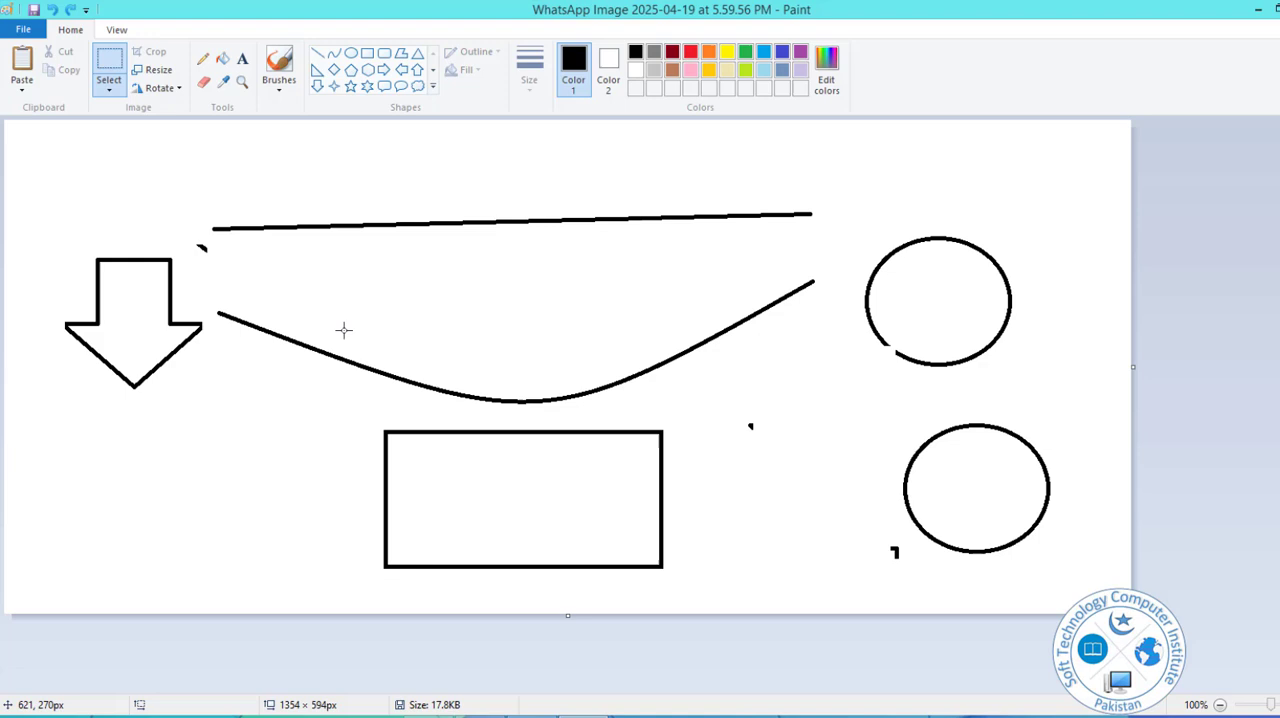
Rotate the whole picture 90° clockwise.
left_click(166, 88)
left_click(186, 110)
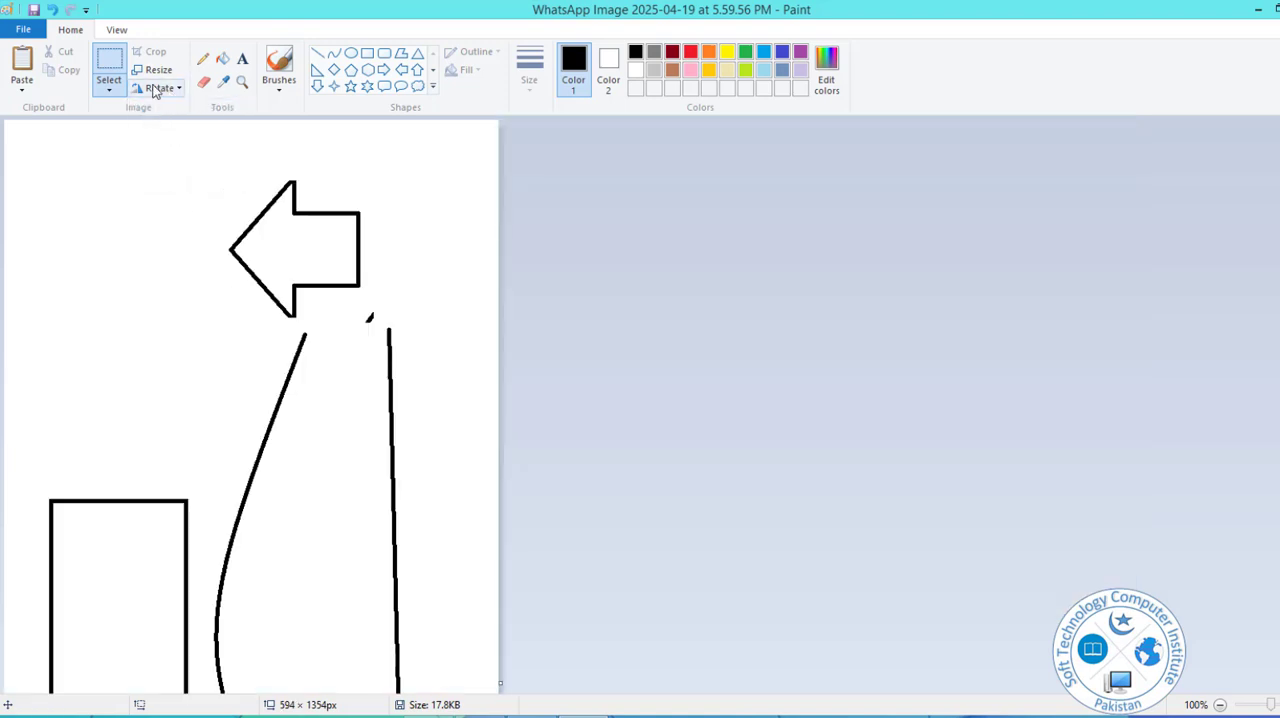
Rotate the whole picture 90° to the left, followed by a 180° rotation.
left_click(163, 88)
left_click(182, 128)
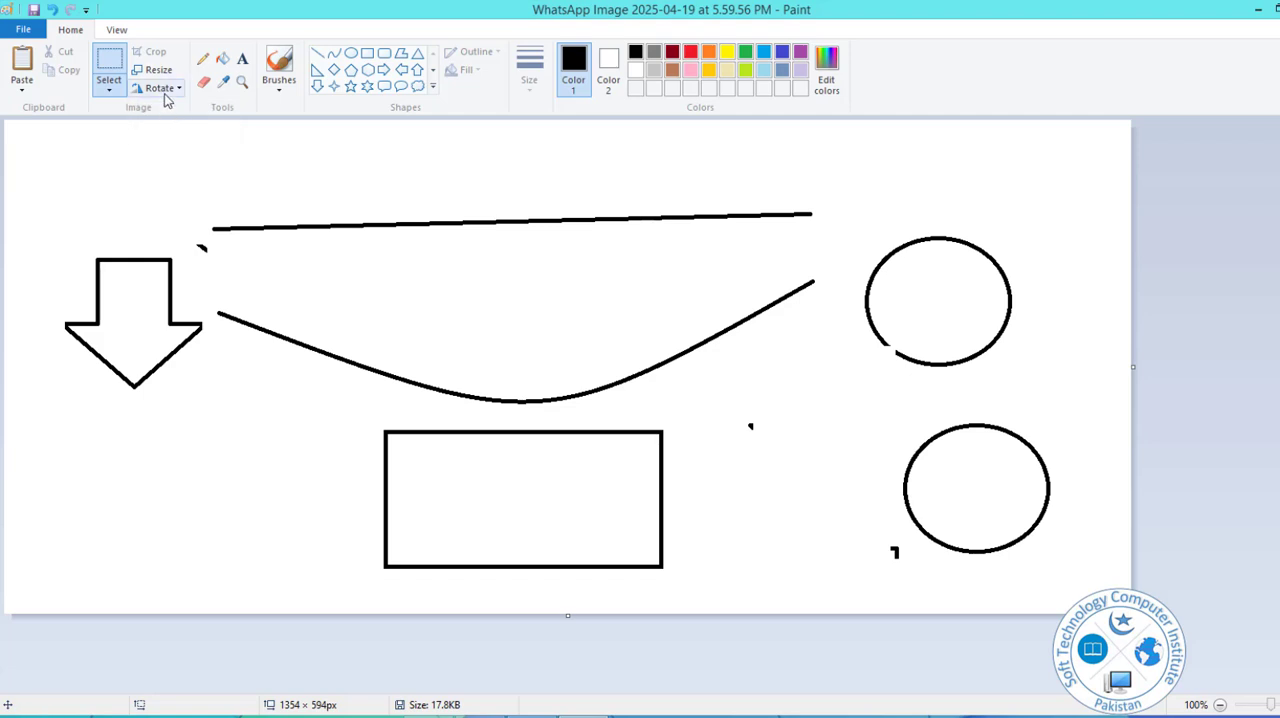
left_click(164, 88)
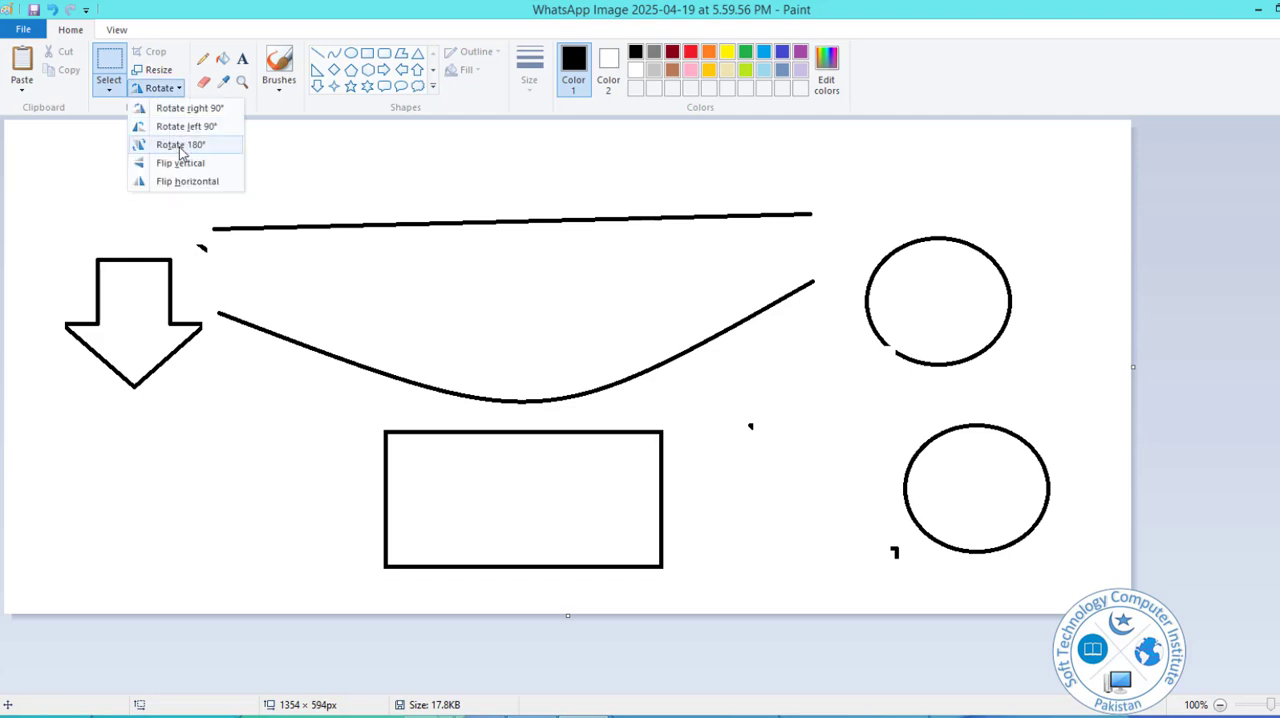
left_click(181, 147)
Flip the whole picture vertically and then horizontally.
left_click(163, 88)
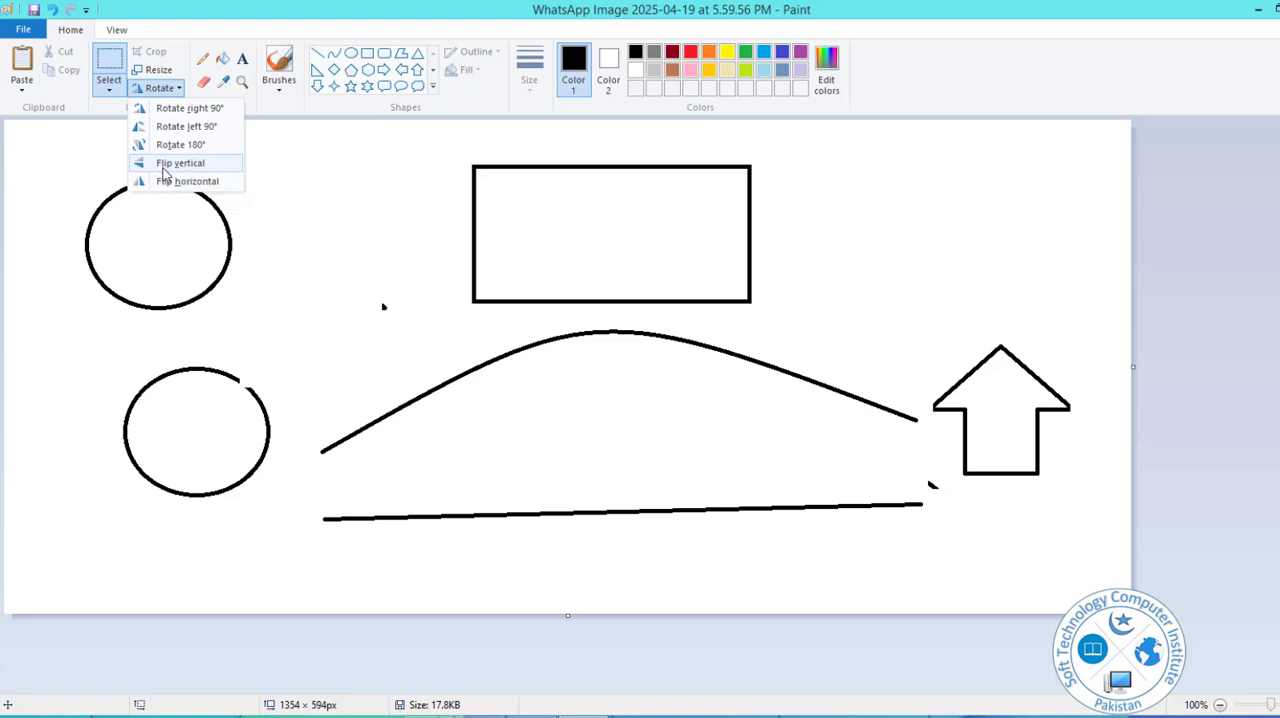
left_click(170, 163)
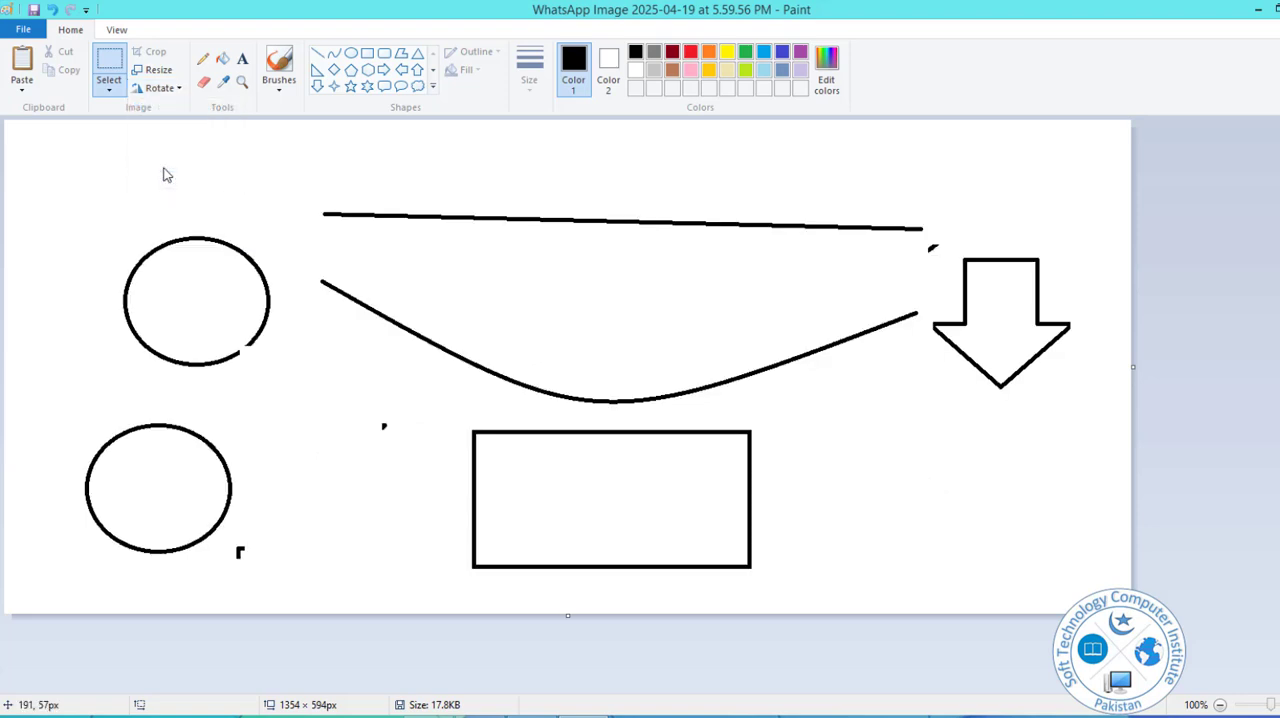
left_click(165, 88)
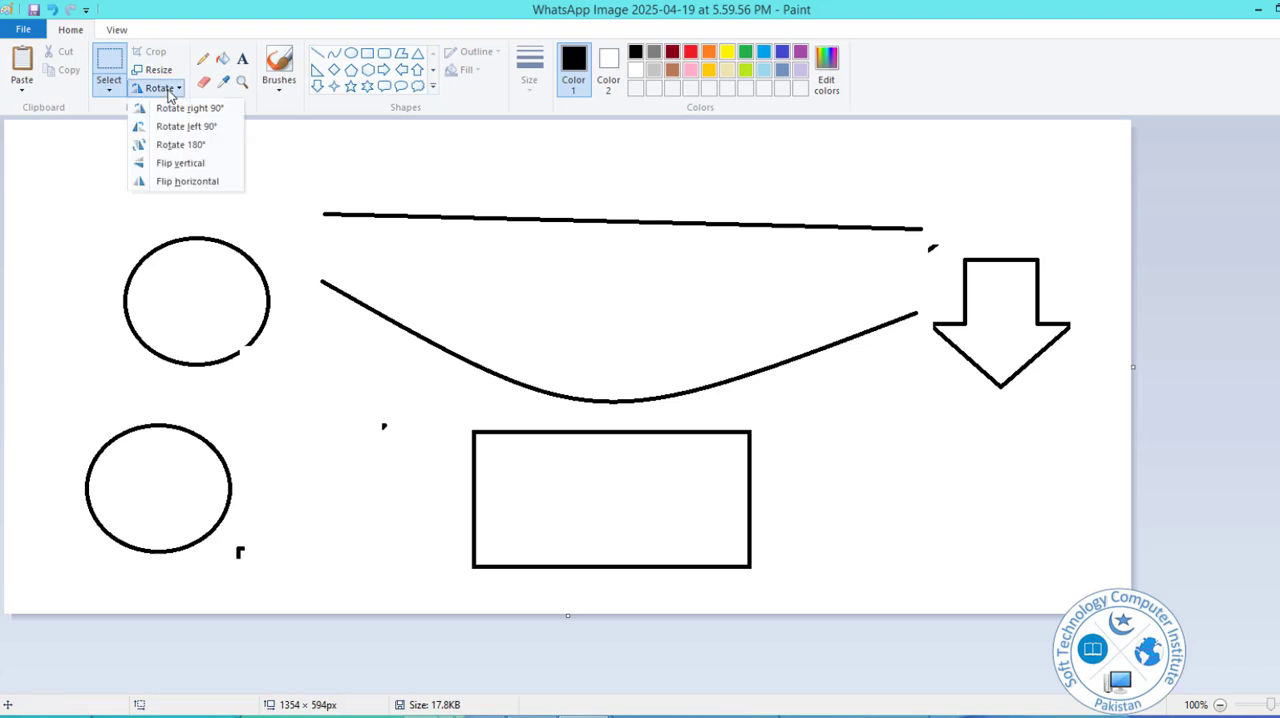
left_click(196, 183)
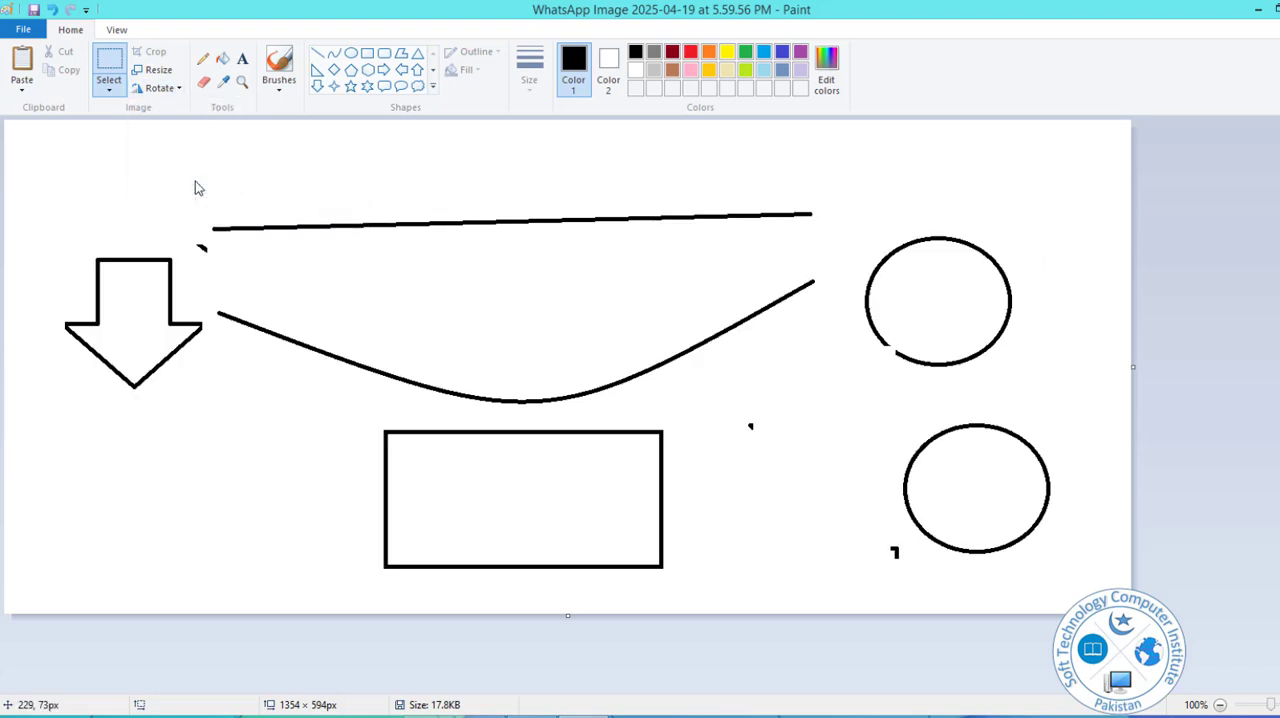
left_click(162, 88)
left_click(108, 156)
Zoom the picture in to 200 percent and out to 25 percent, zoom in again and restore the 100 percent view.
left_click(117, 30)
left_click(34, 86)
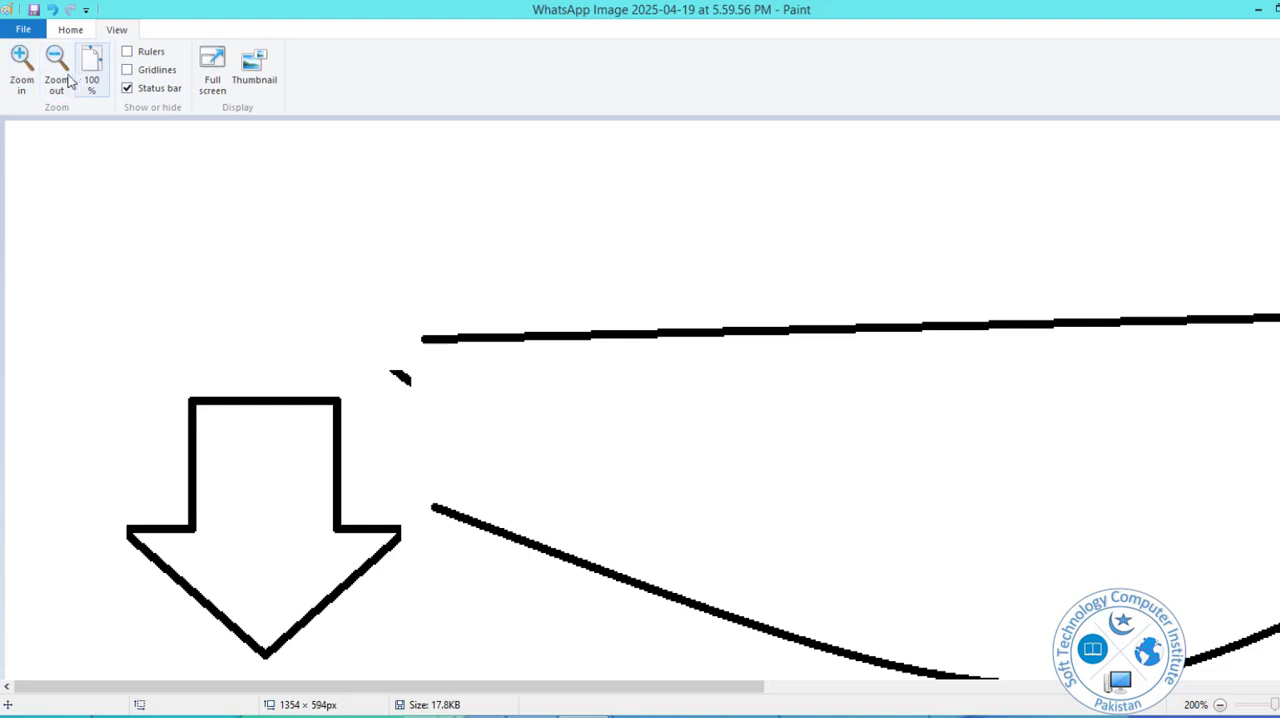
left_click(54, 78)
double_click(52, 75)
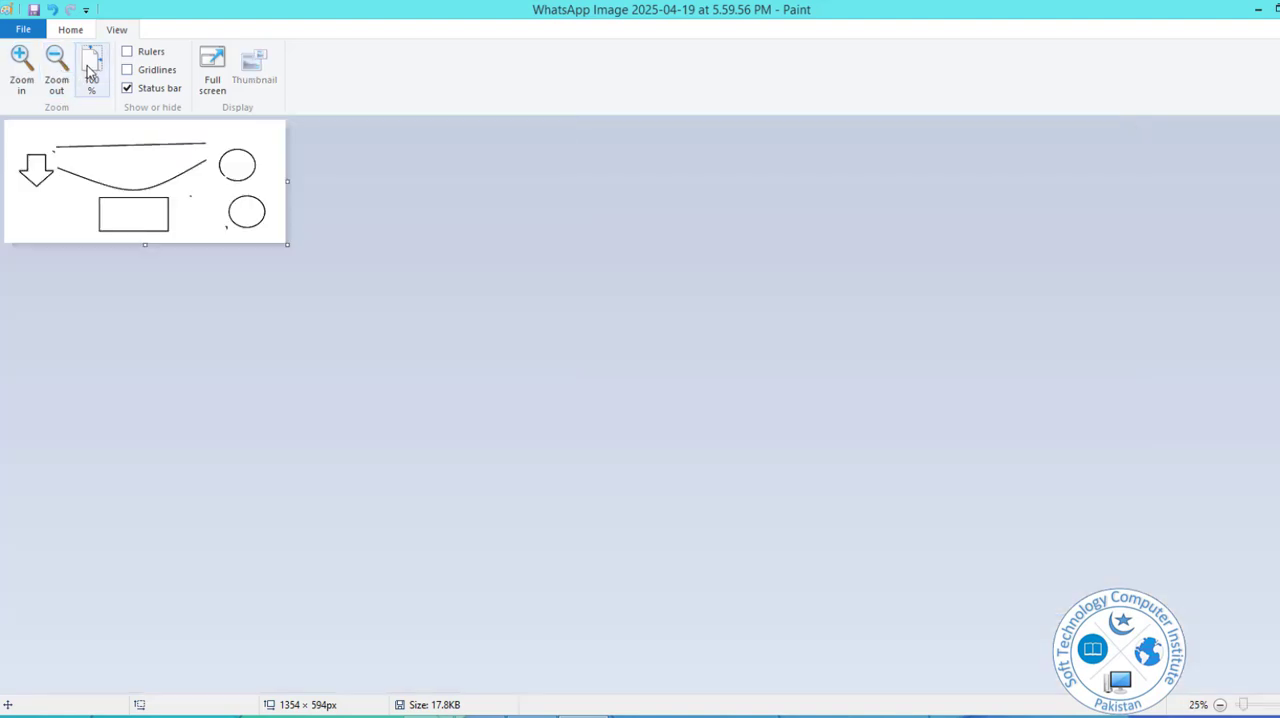
left_click(95, 70)
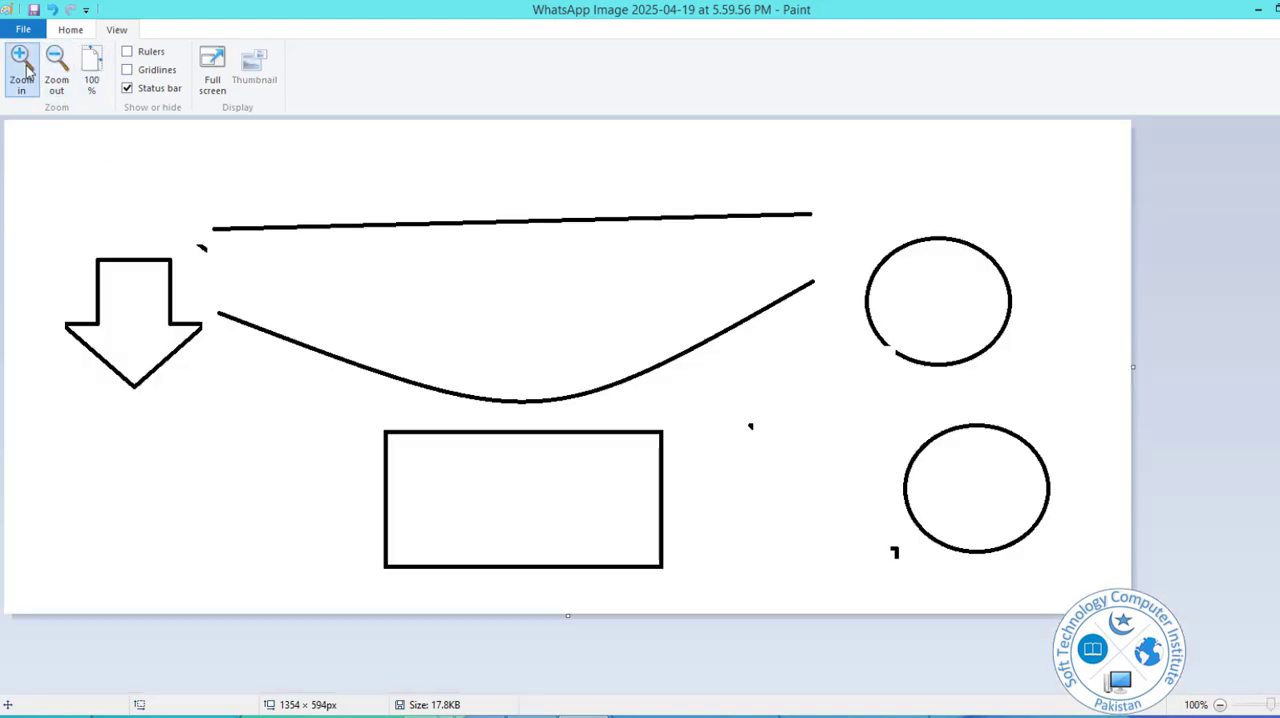
double_click(24, 65)
left_click(24, 66)
left_click(92, 66)
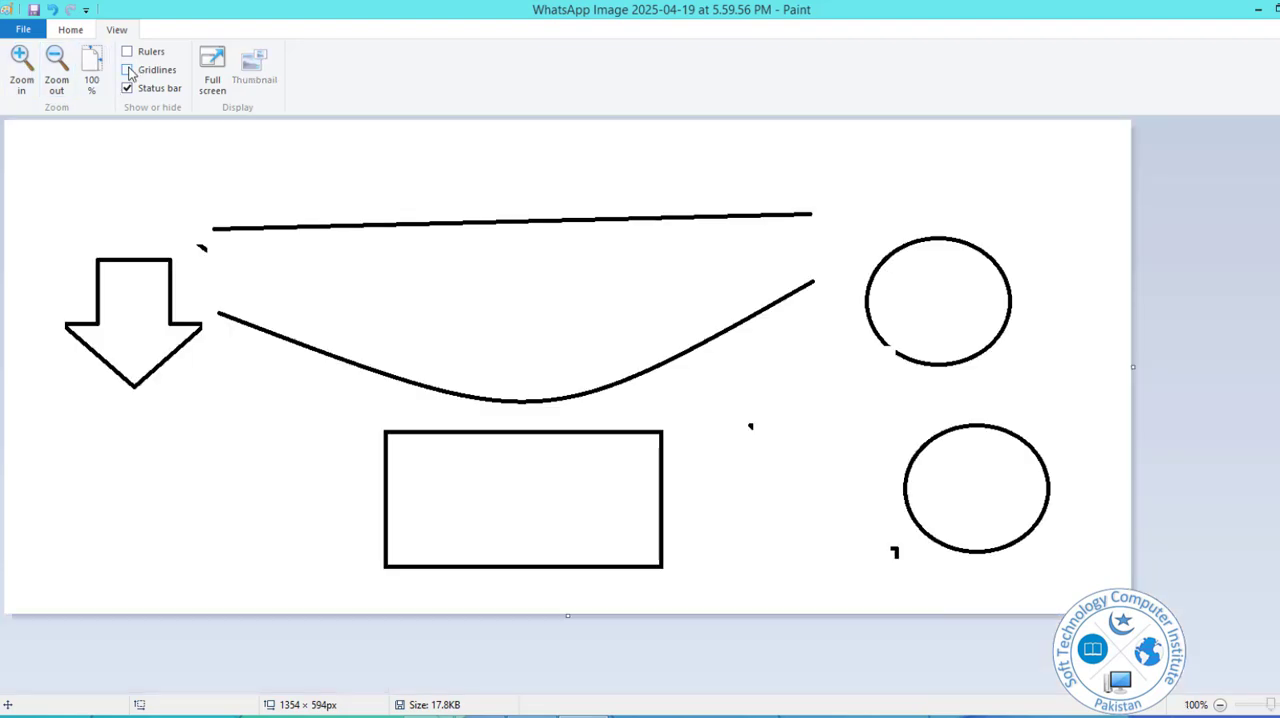
Show and hide the rulers, and display the gridlines over the canvas.
left_click(128, 52)
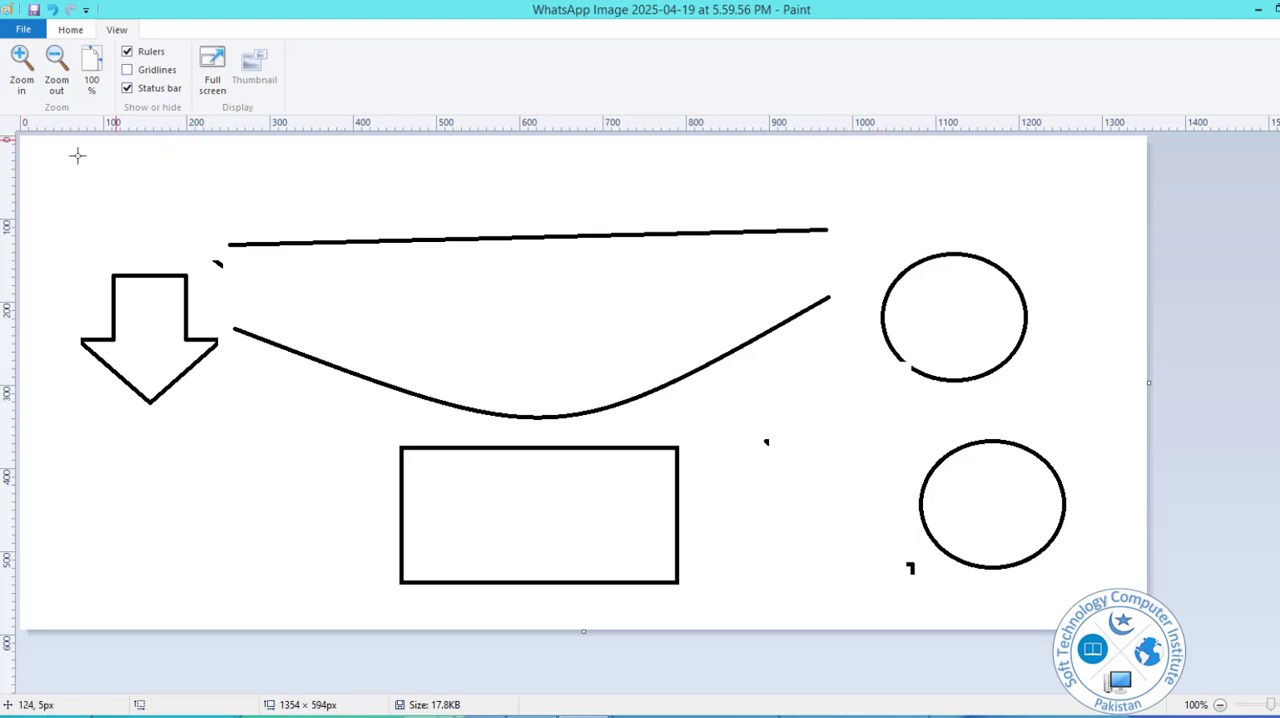
left_click(130, 54)
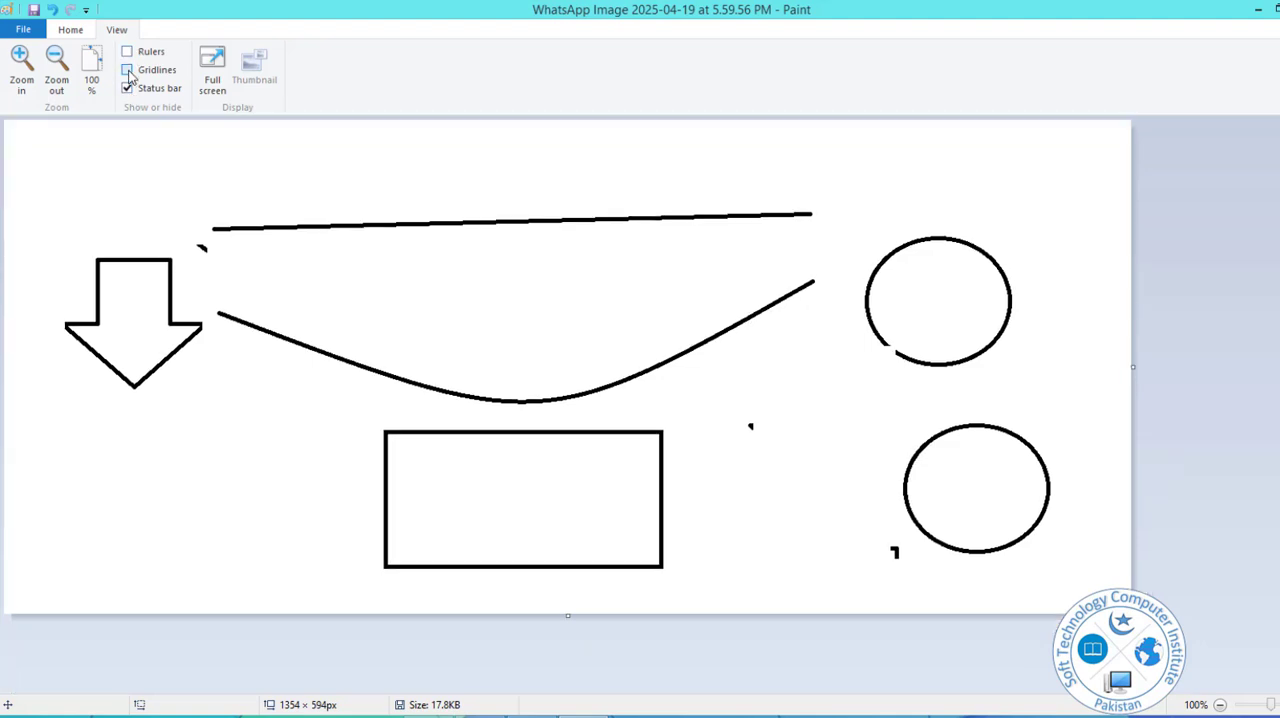
left_click(128, 70)
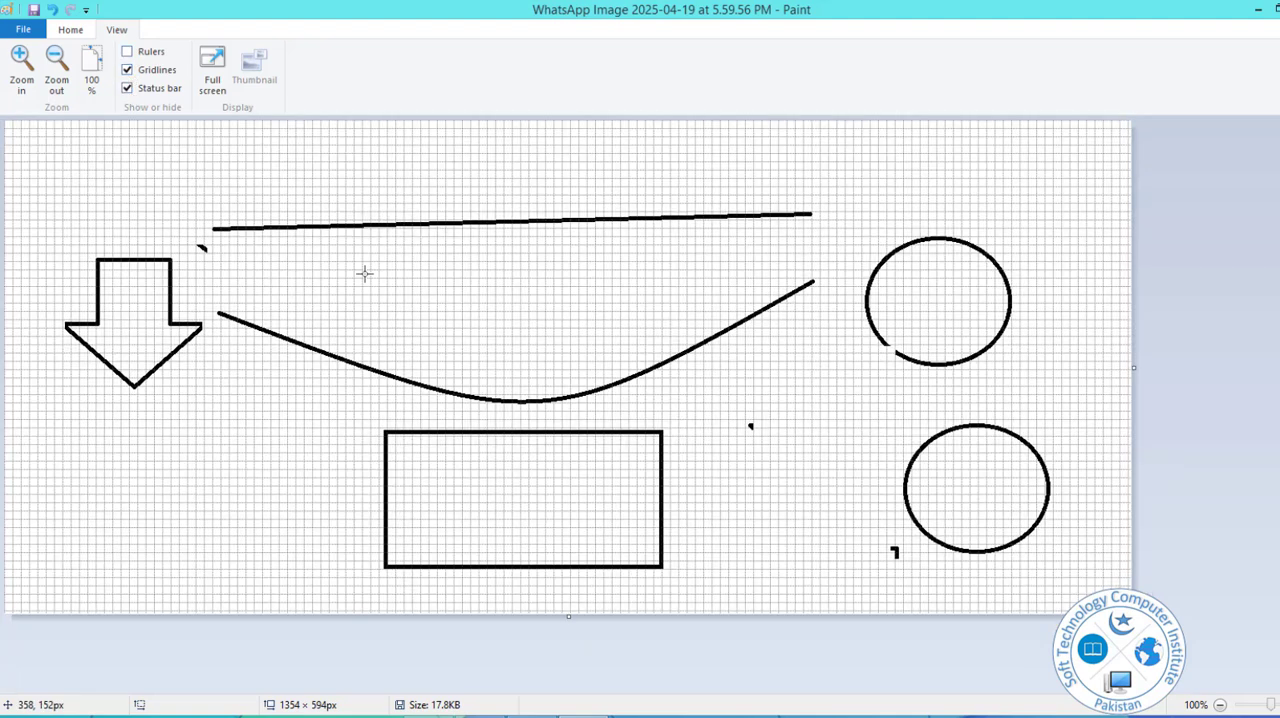
Draw a small black freehand spiral scribble with the brush above the left part of the straight line.
left_click(70, 29)
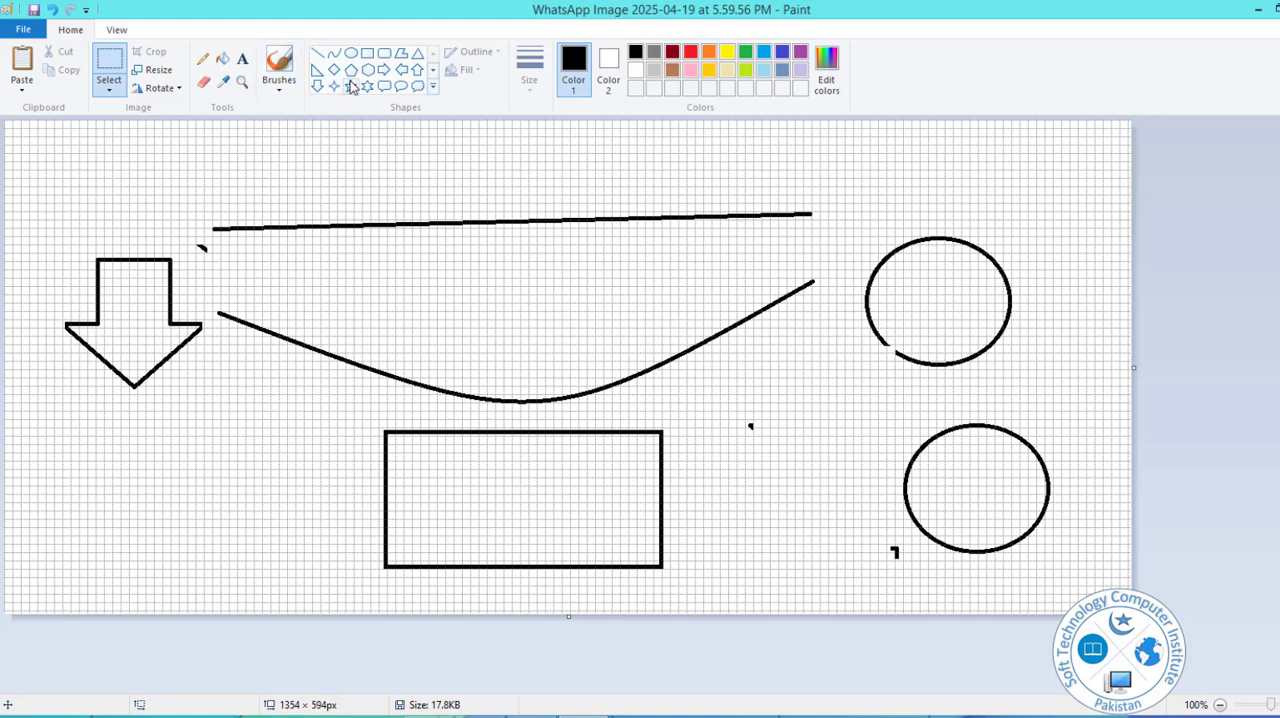
left_click(280, 88)
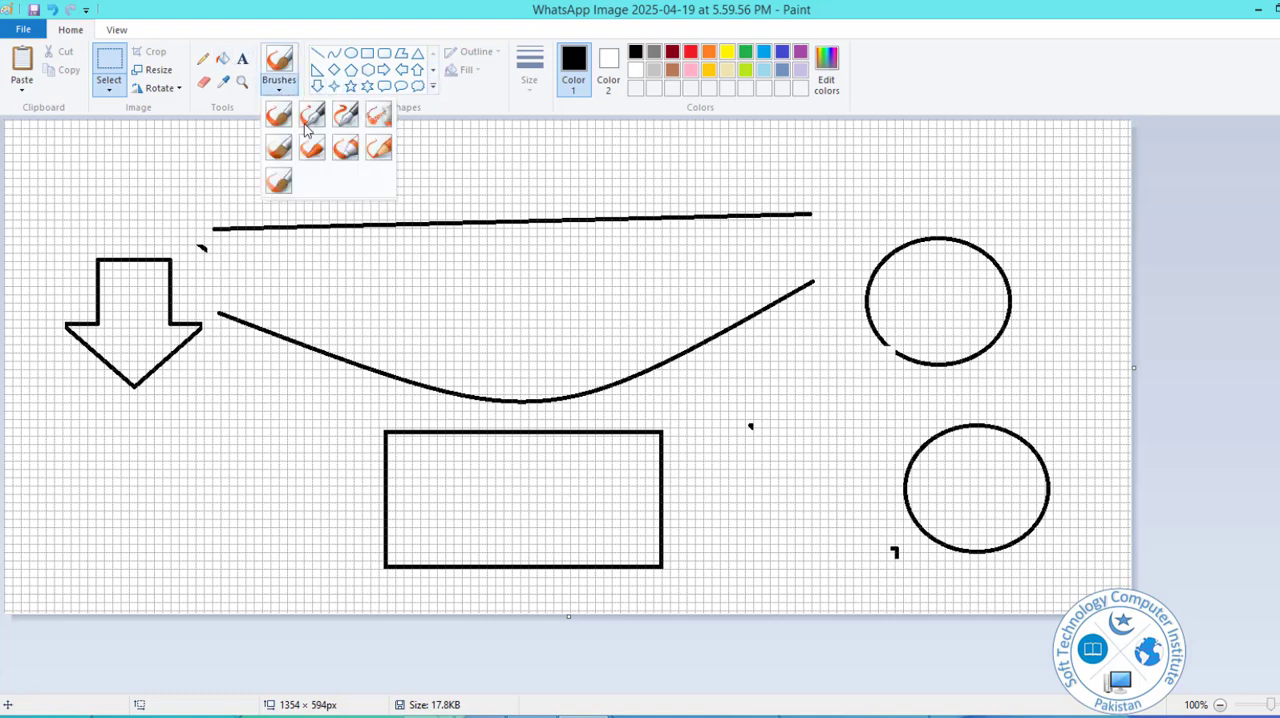
left_click(204, 82)
left_click_drag(310, 160, 278, 182)
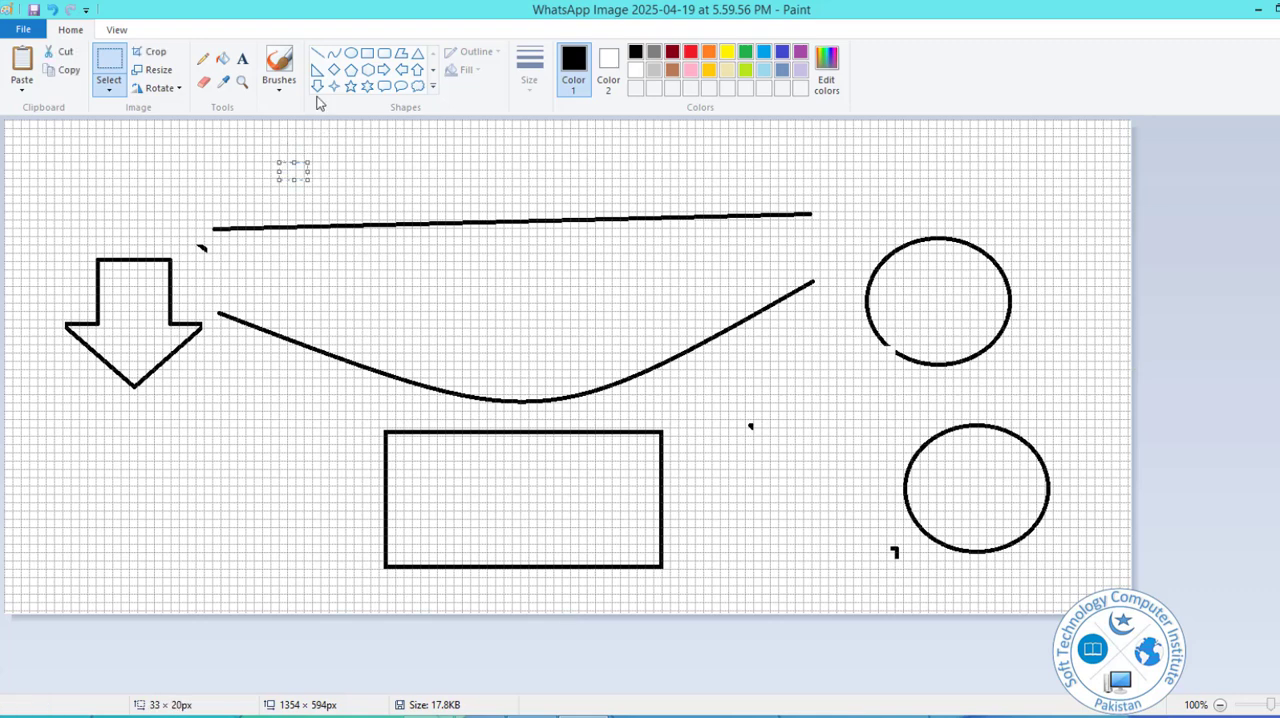
left_click(279, 62)
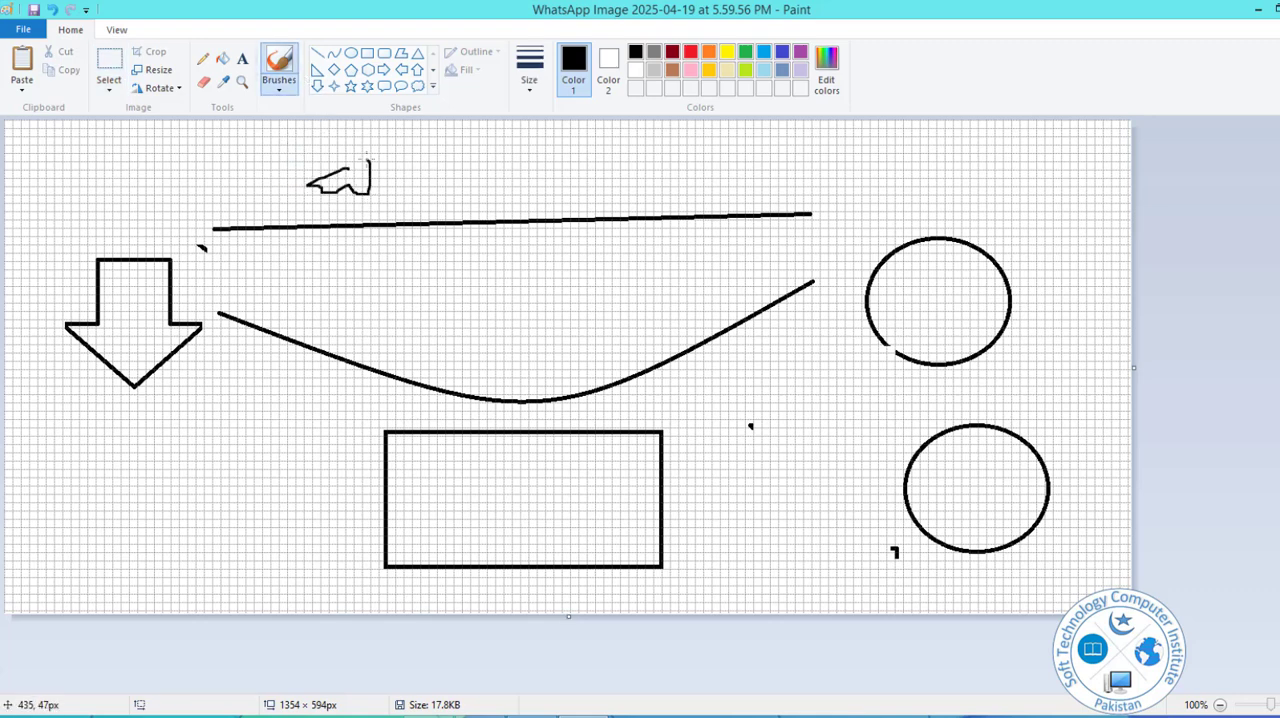
left_click_drag(287, 193, 389, 207)
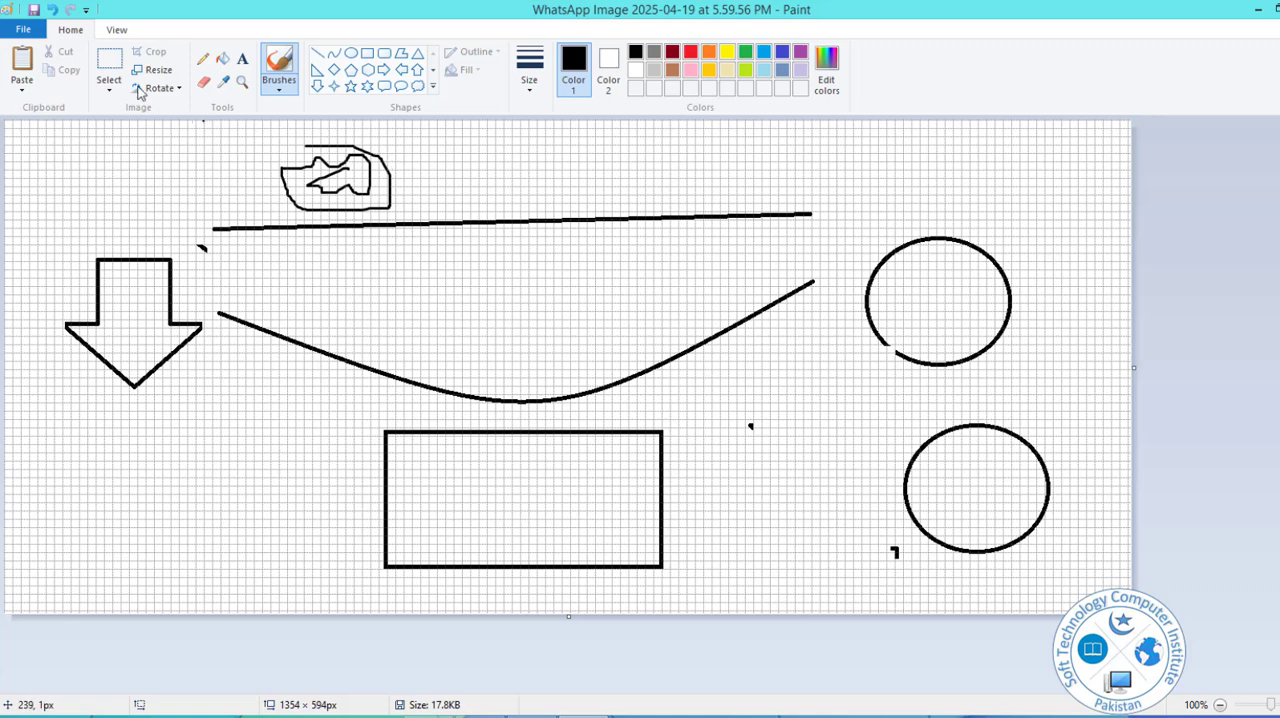
View the picture in full screen and return to the editing window.
left_click(118, 30)
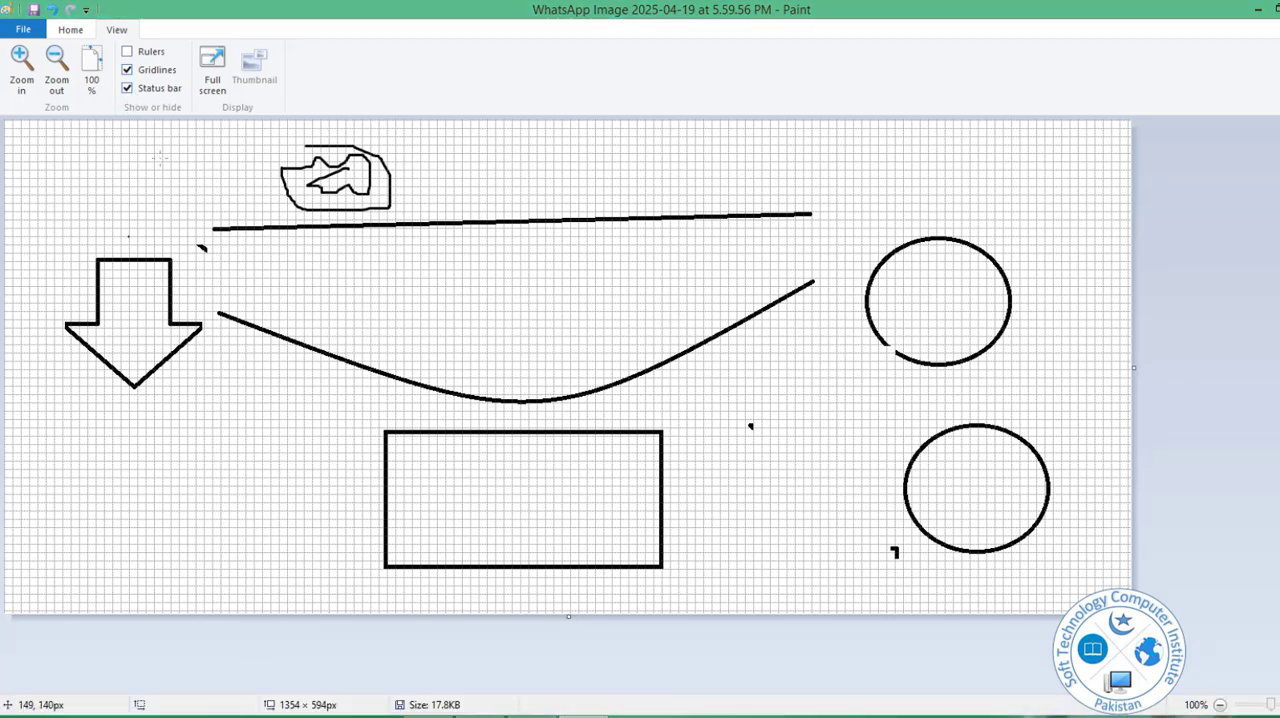
left_click(220, 72)
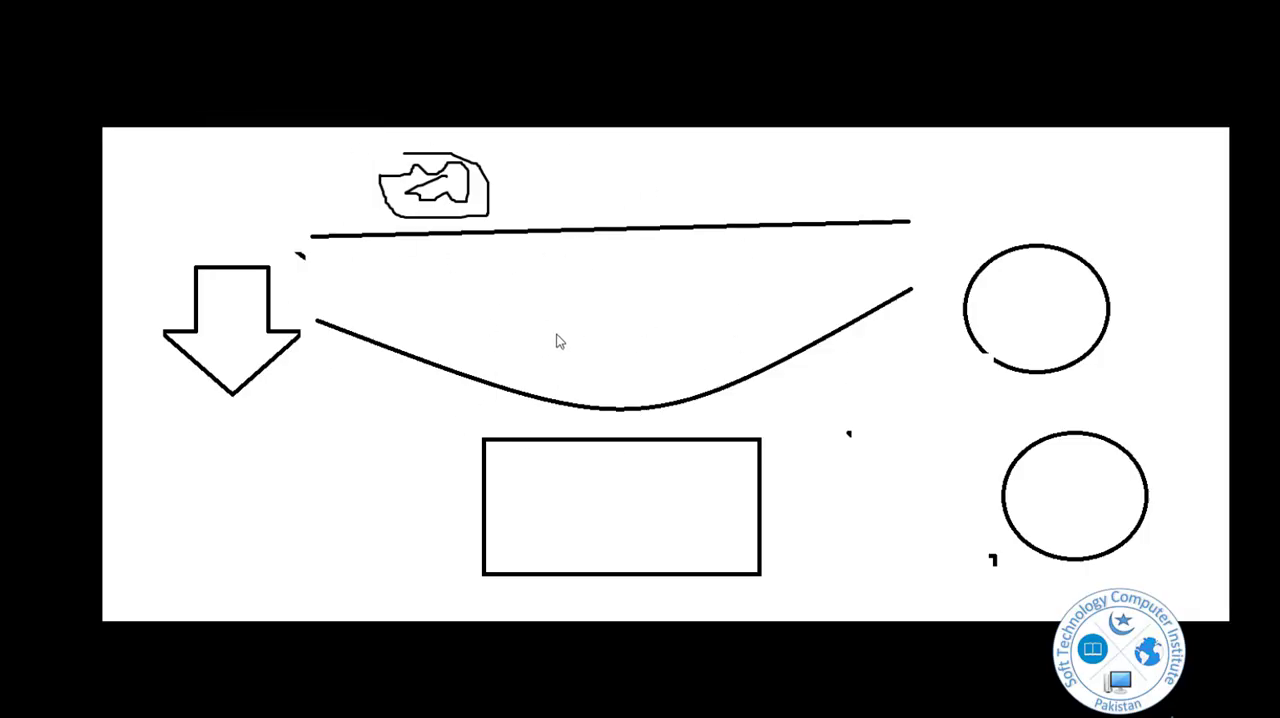
left_click(606, 308)
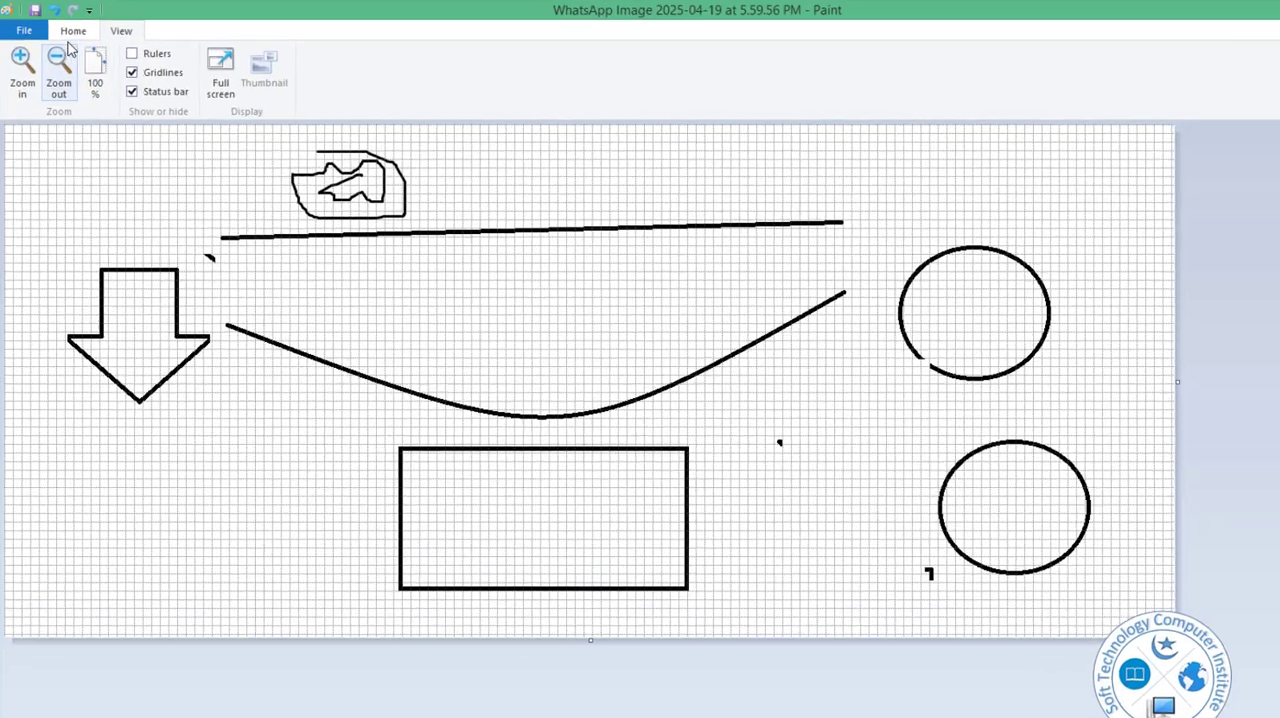
Hide the gridlines on the canvas.
left_click(70, 29)
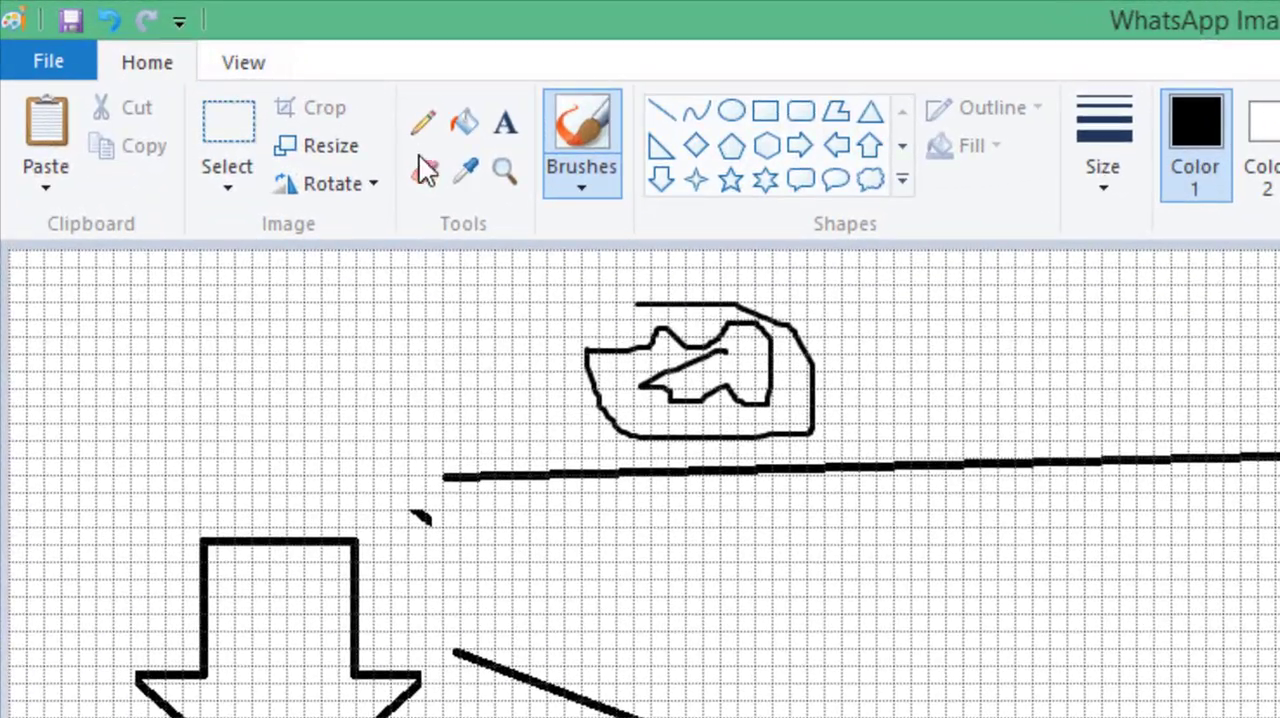
left_click(242, 183)
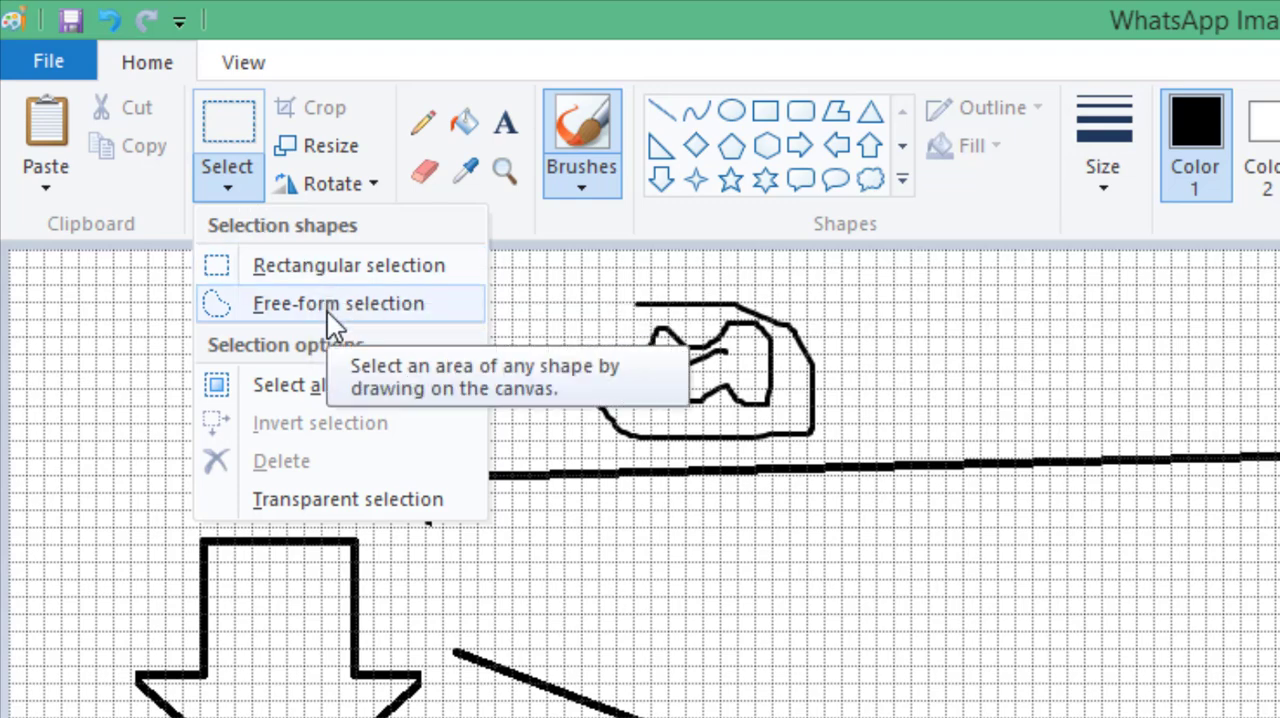
left_click(533, 413)
left_click(262, 62)
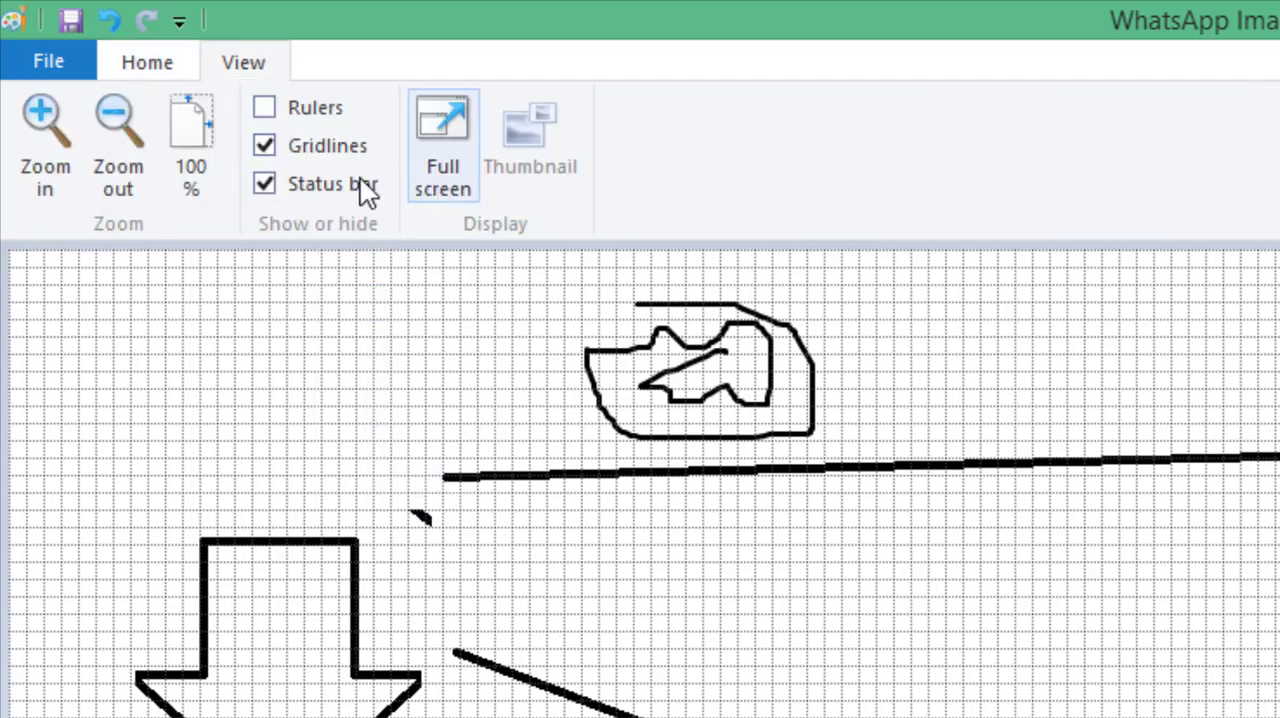
left_click(310, 149)
left_click(147, 62)
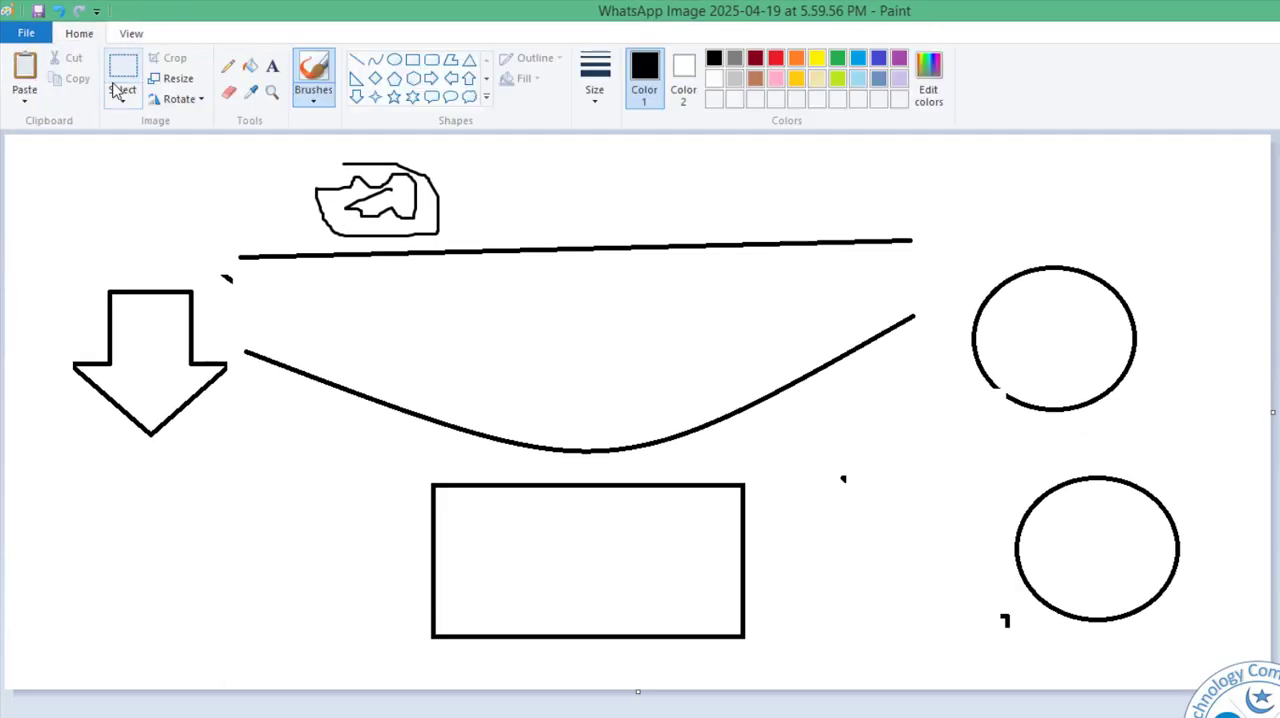
Outline the down arrow with a free-form selection and move it slightly down and to the left.
left_click(123, 97)
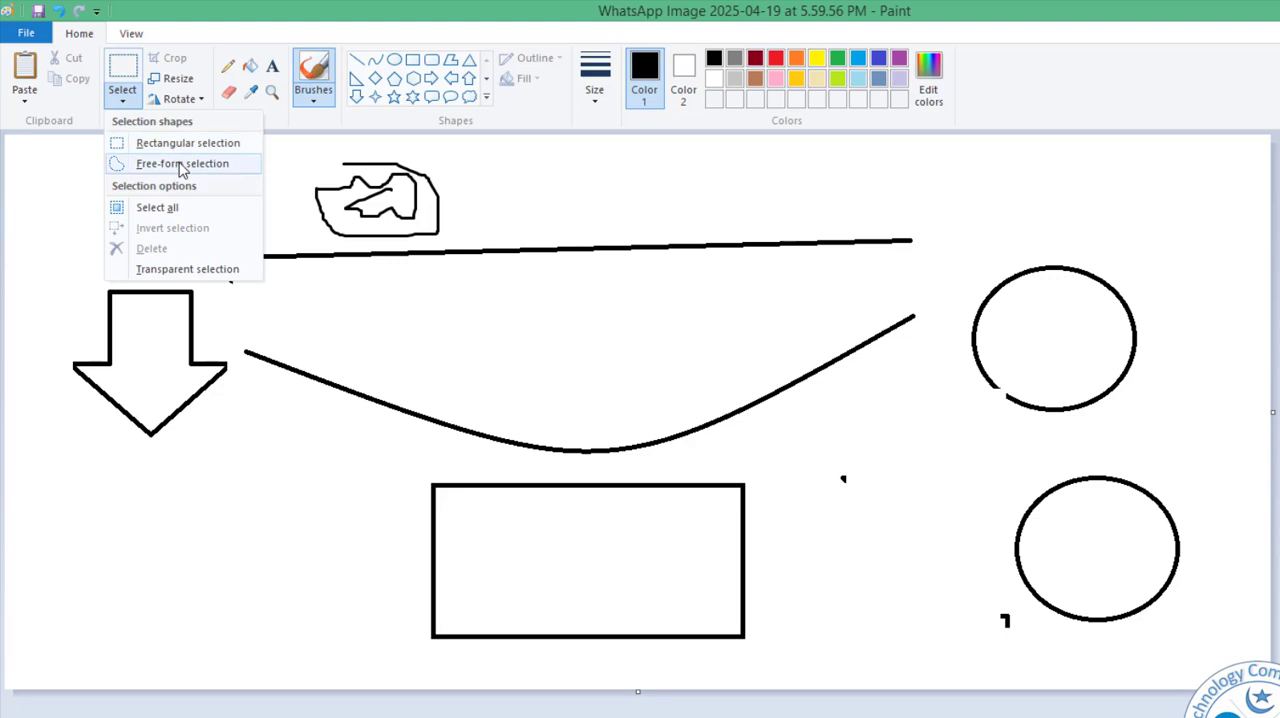
left_click(172, 164)
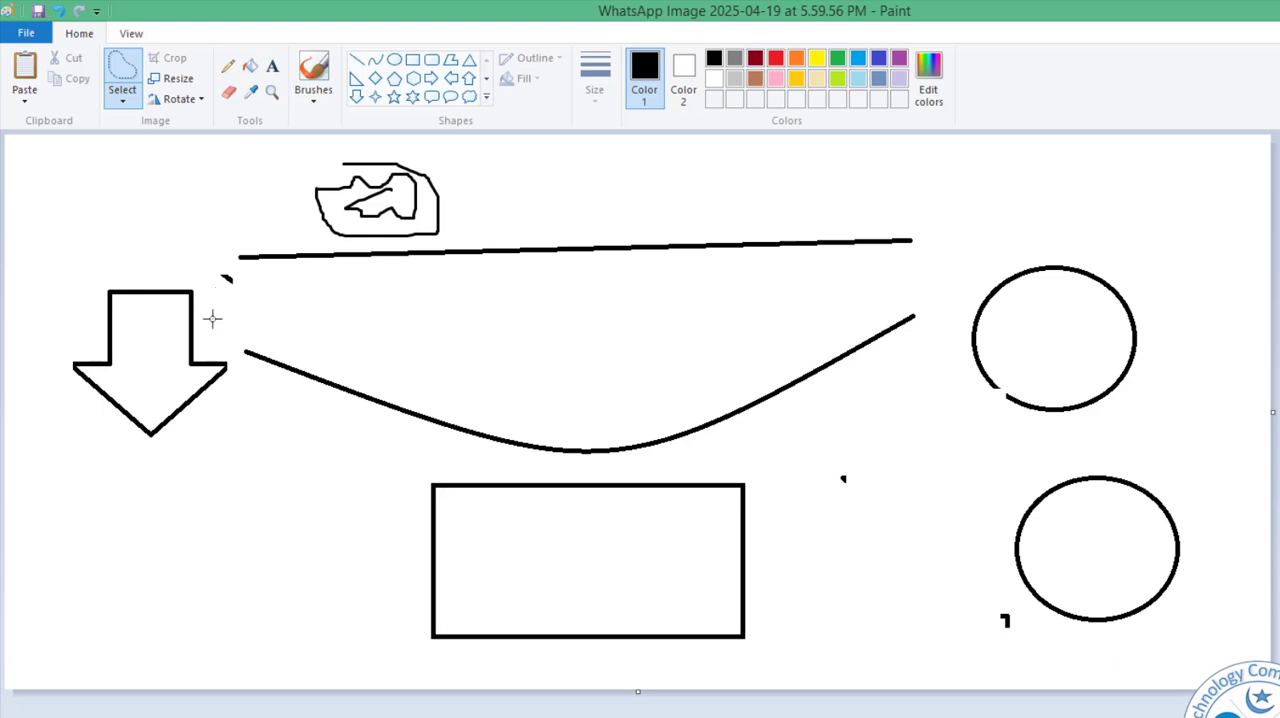
mouse_move(208, 326)
left_mouse_down()
mouse_move(173, 267)
mouse_move(110, 264)
mouse_move(94, 312)
mouse_move(45, 367)
mouse_move(116, 460)
mouse_move(210, 474)
mouse_move(250, 408)
mouse_move(238, 366)
left_mouse_up()
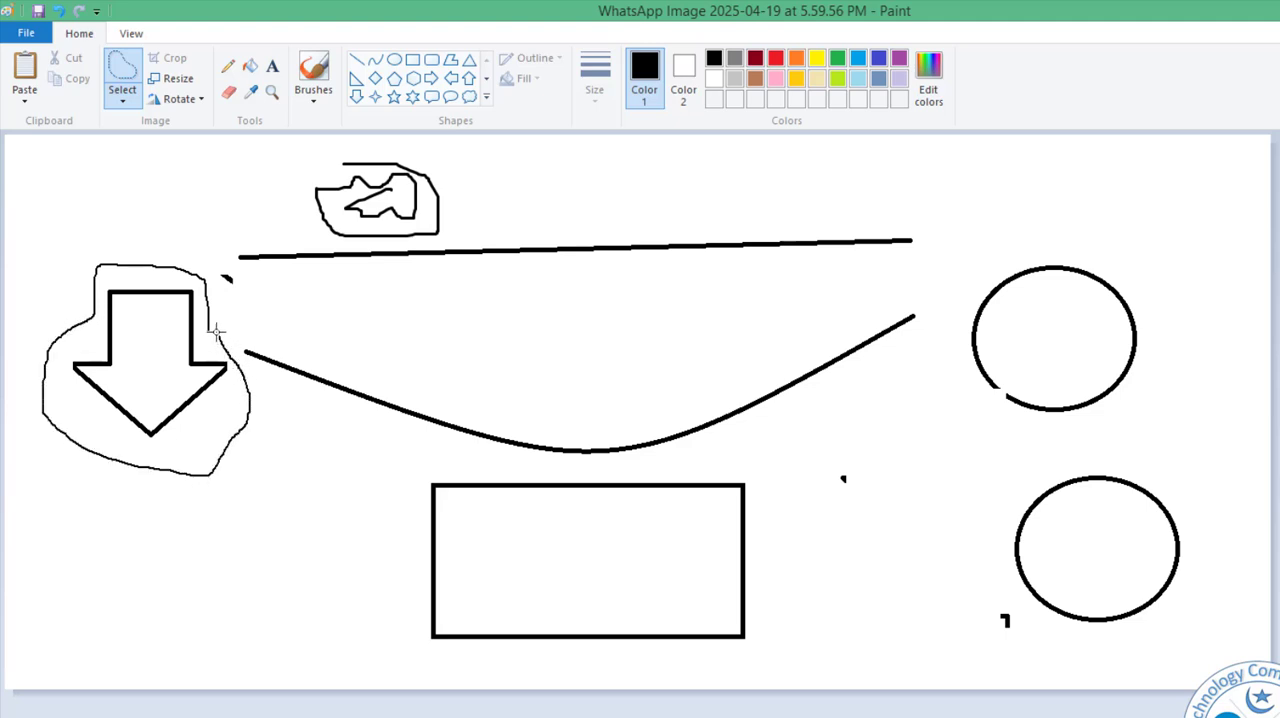
left_click_drag(208, 326, 160, 352)
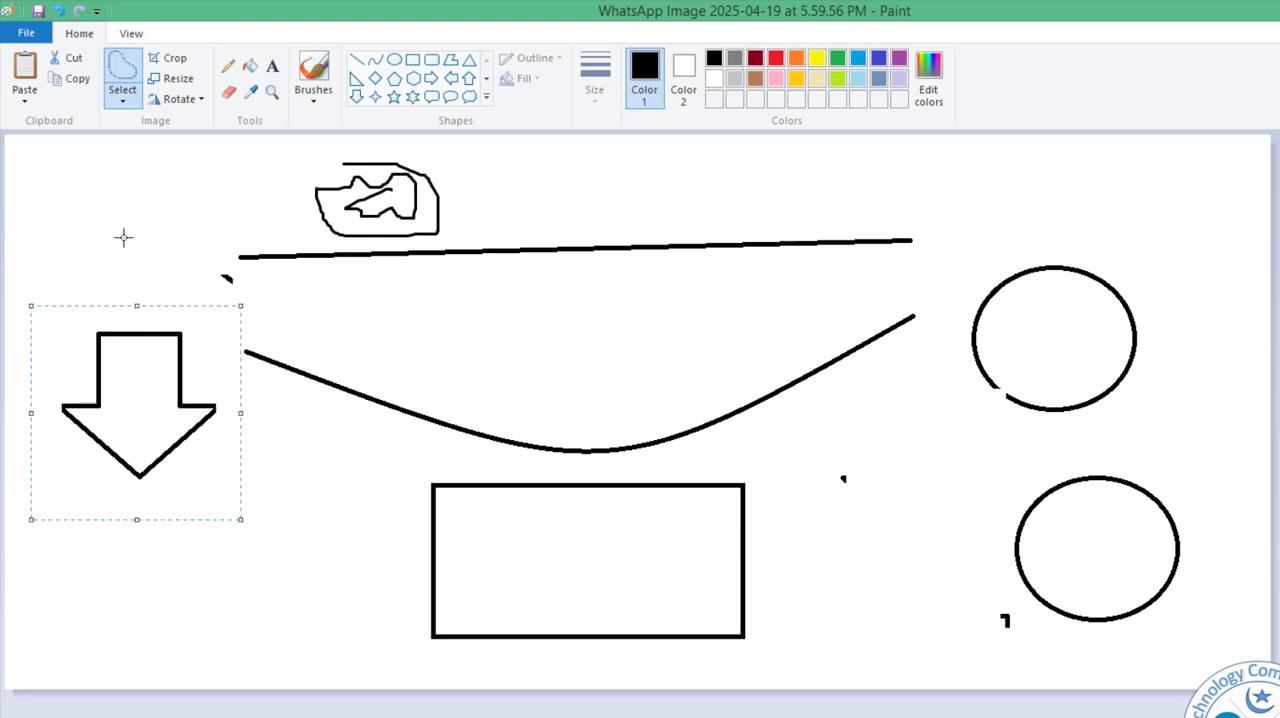
left_click_drag(186, 464, 123, 414)
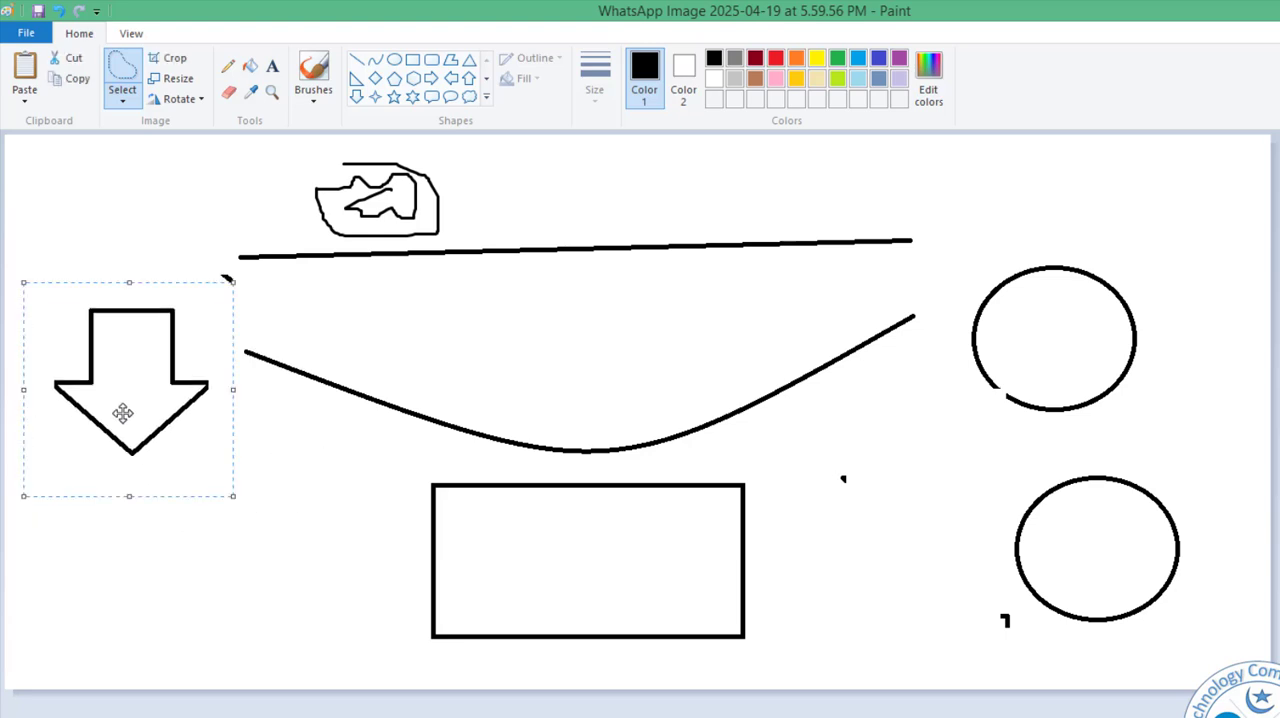
Try inverting the arrow selection, shifting and deleting everything except the arrow, and undo the deletion.
left_click(123, 100)
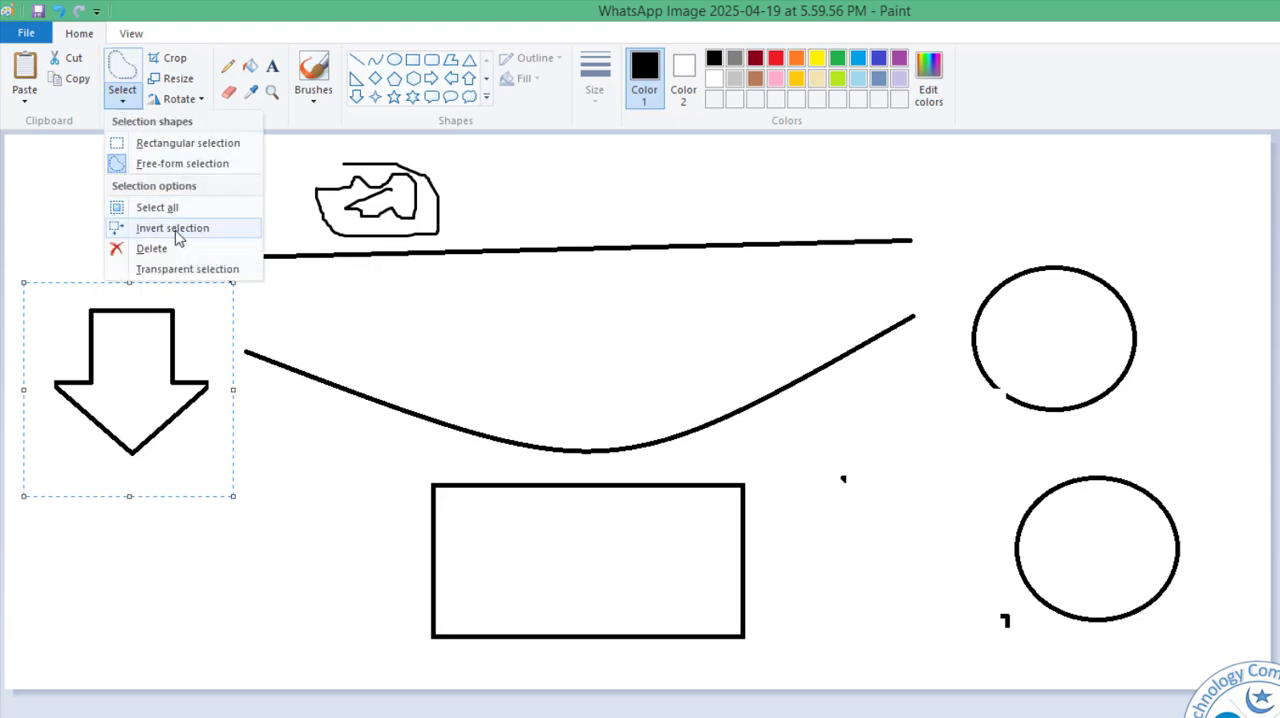
left_click(179, 231)
left_click_drag(601, 246, 660, 358)
left_click(124, 97)
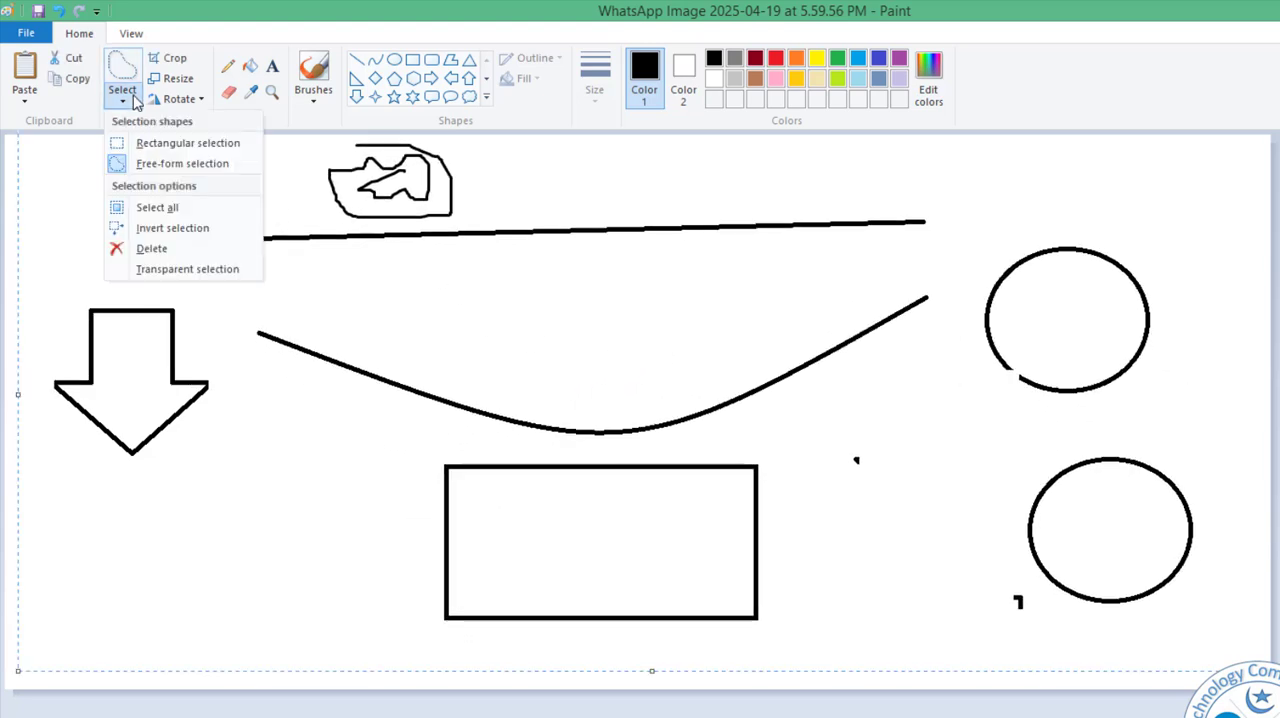
left_click(199, 252)
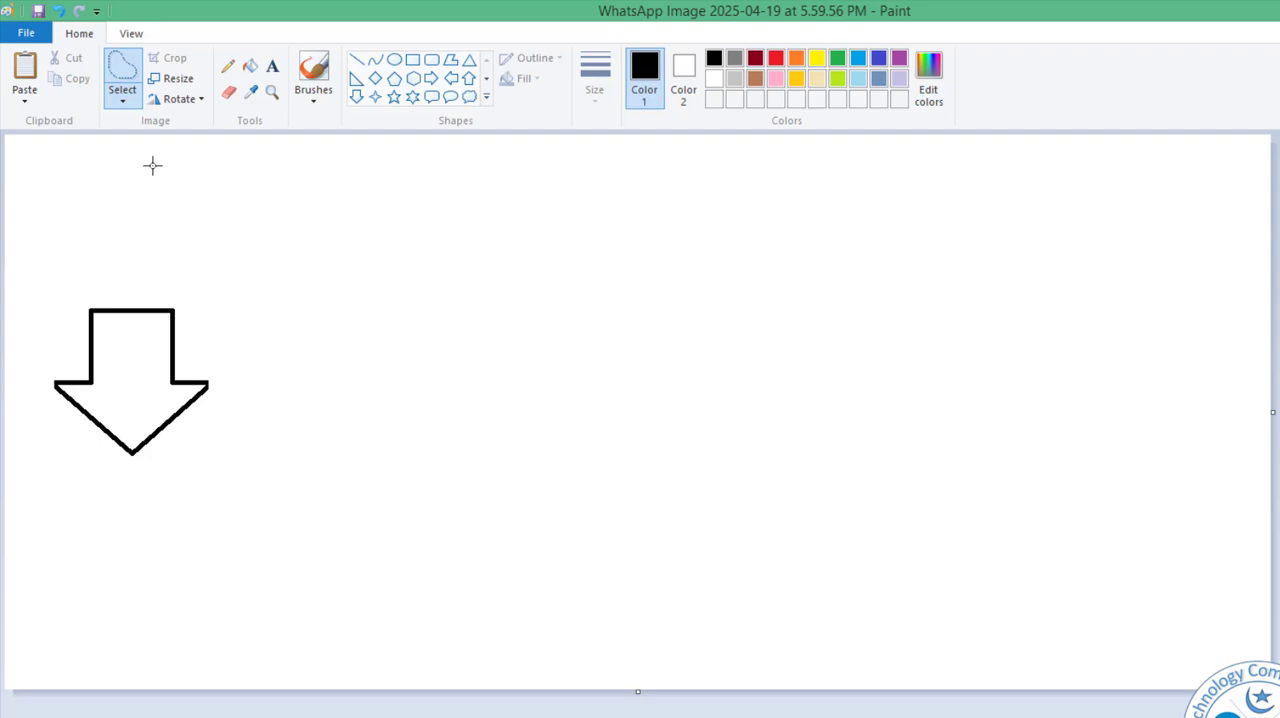
key("ctrl+z")
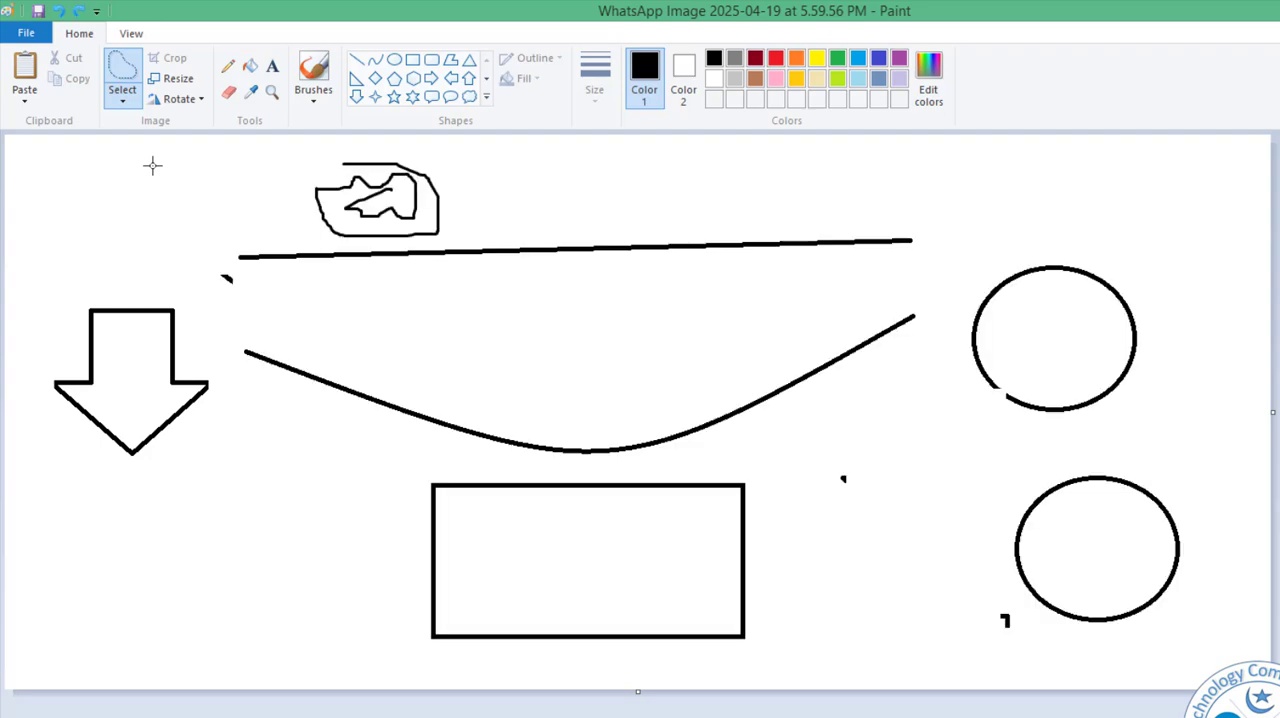
Enable transparent selection, select the down arrow free-form and move it down and right, below the curve's left end.
left_click(122, 95)
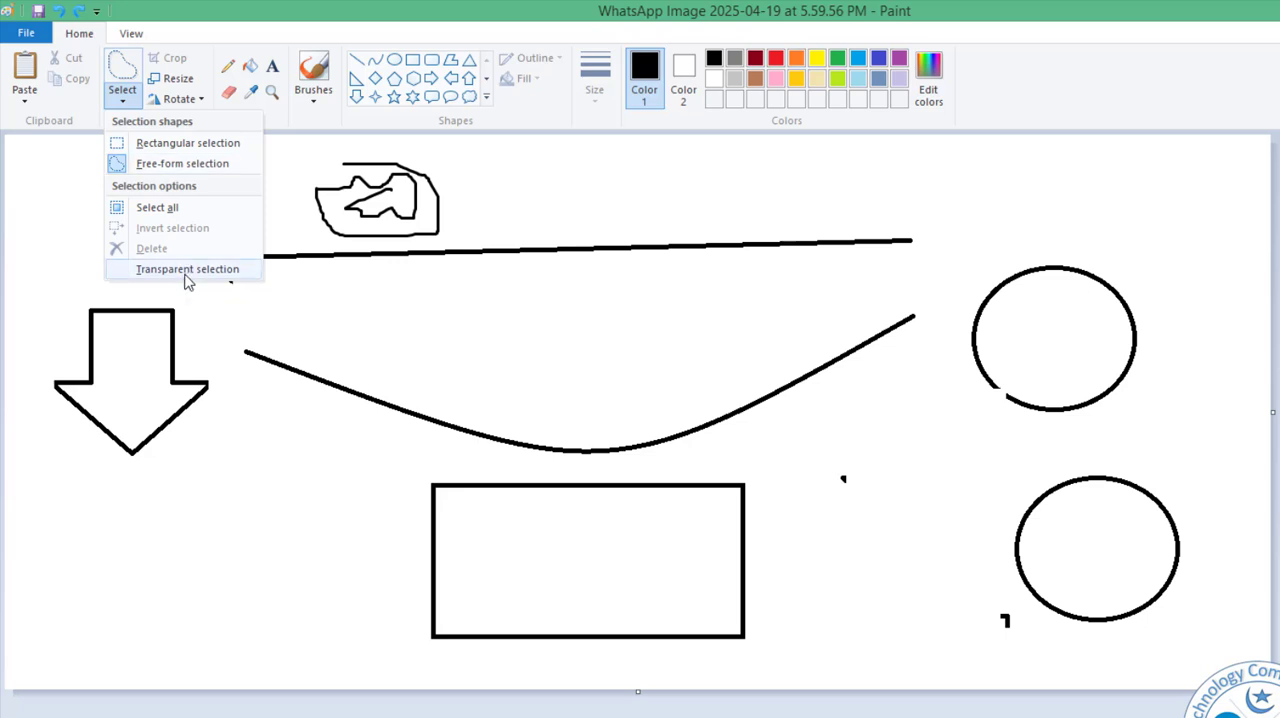
left_click(187, 270)
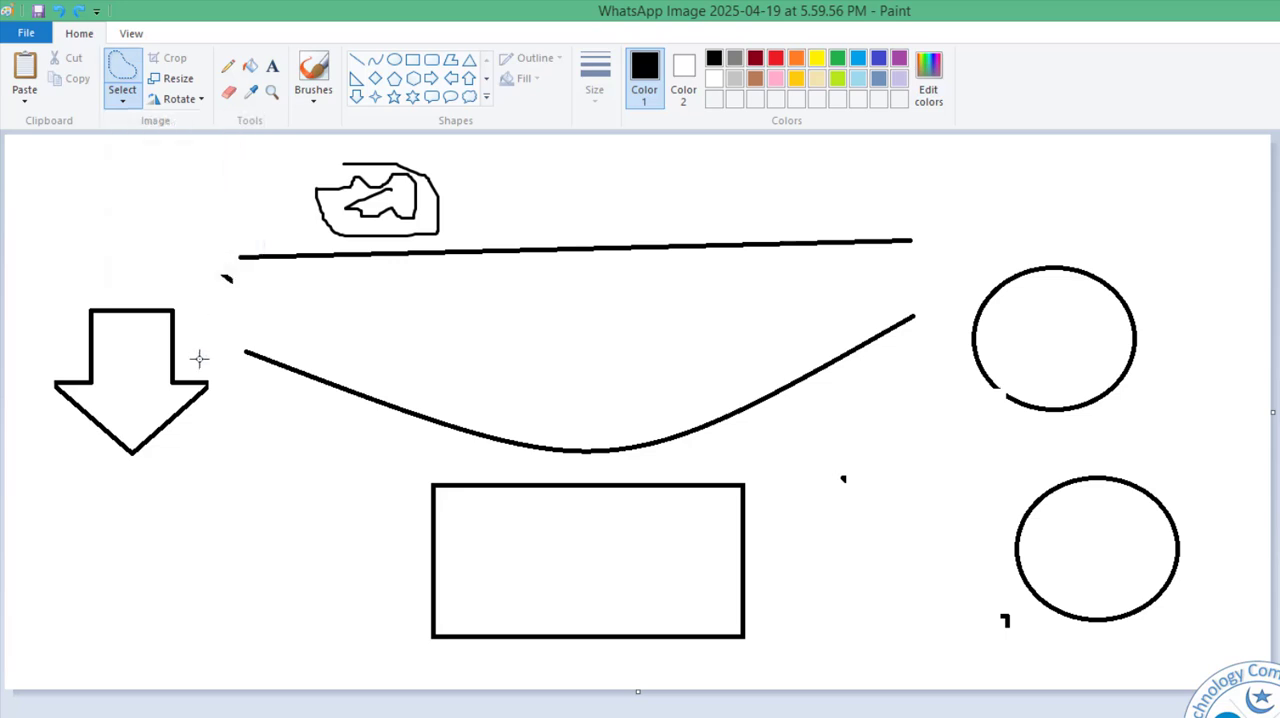
mouse_move(193, 314)
left_mouse_down()
mouse_move(121, 256)
mouse_move(48, 314)
mouse_move(51, 431)
mouse_move(81, 482)
mouse_move(195, 447)
mouse_move(228, 361)
mouse_move(185, 311)
left_mouse_up()
left_click_drag(136, 347, 194, 457)
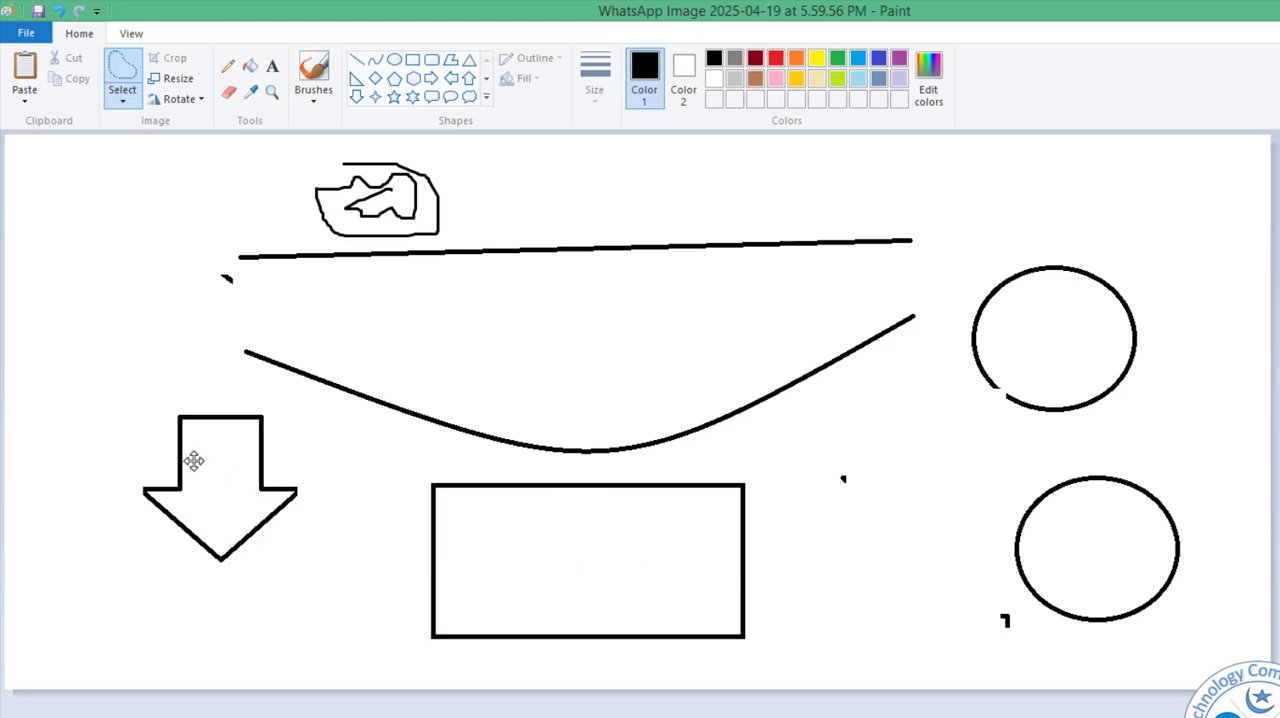
left_click(137, 197)
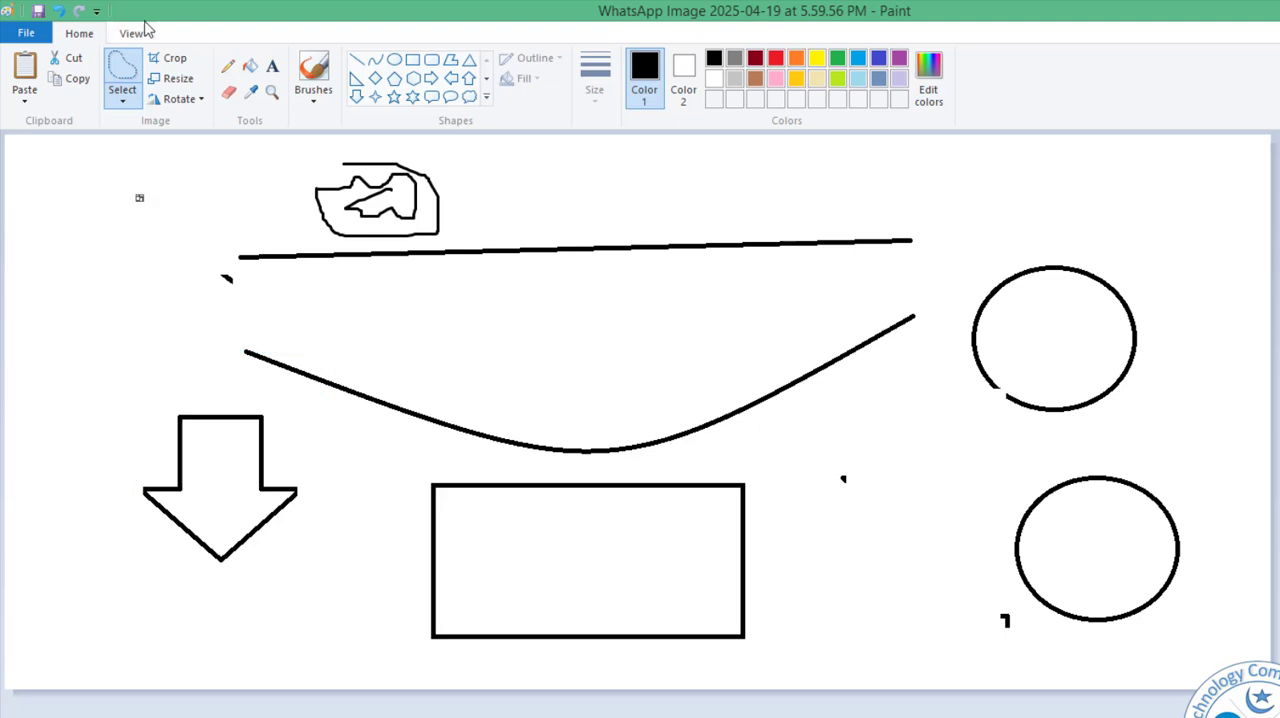